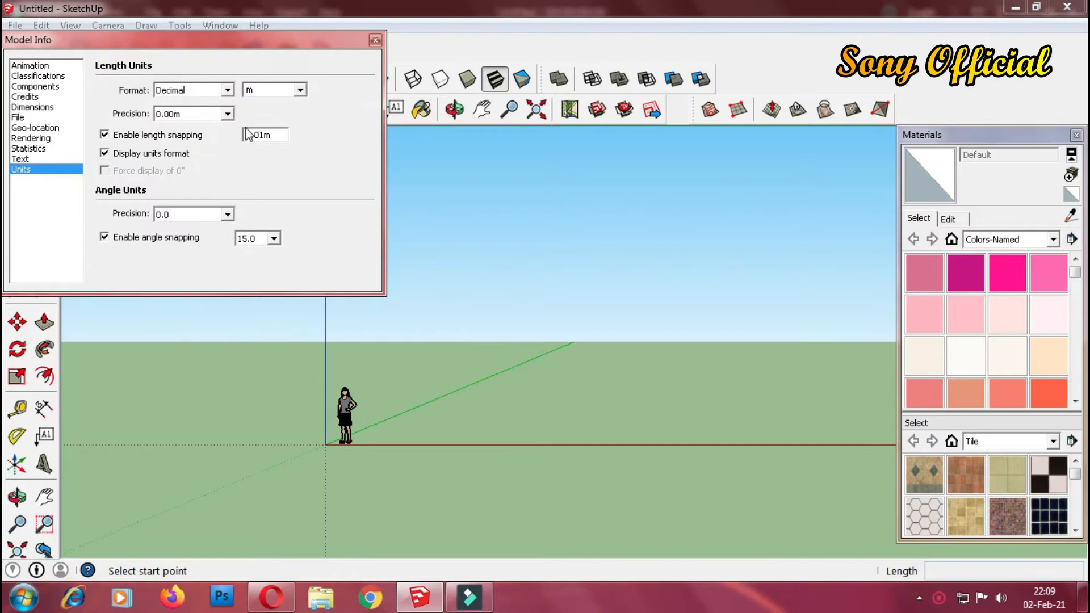
Set the model's length units to centimetres and close the model settings.
{"action": "left_click", "coordinate": [302, 91]}
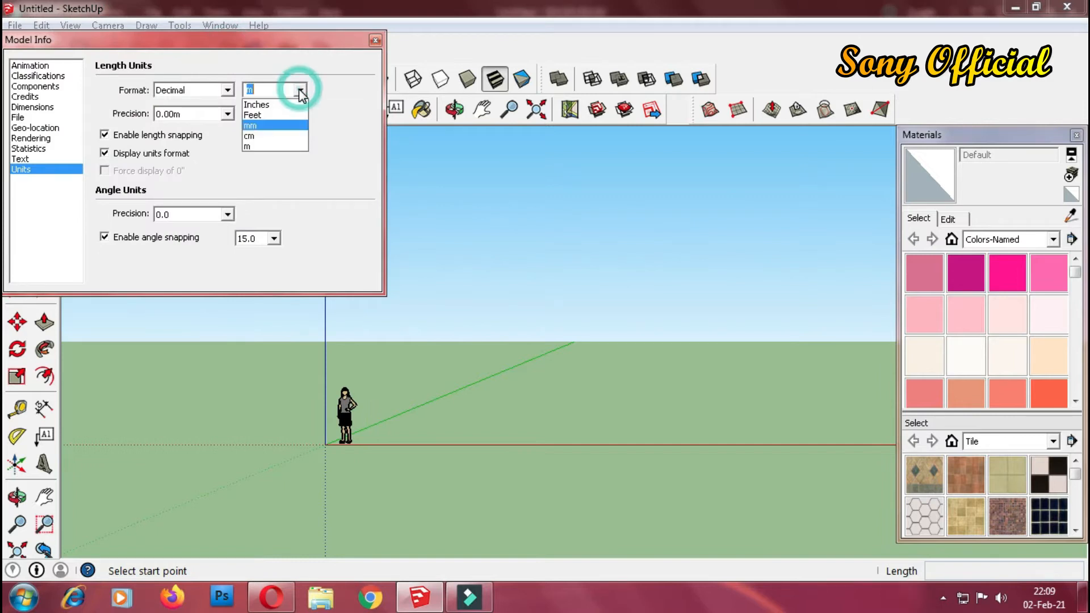
{"action": "left_click", "coordinate": [263, 135]}
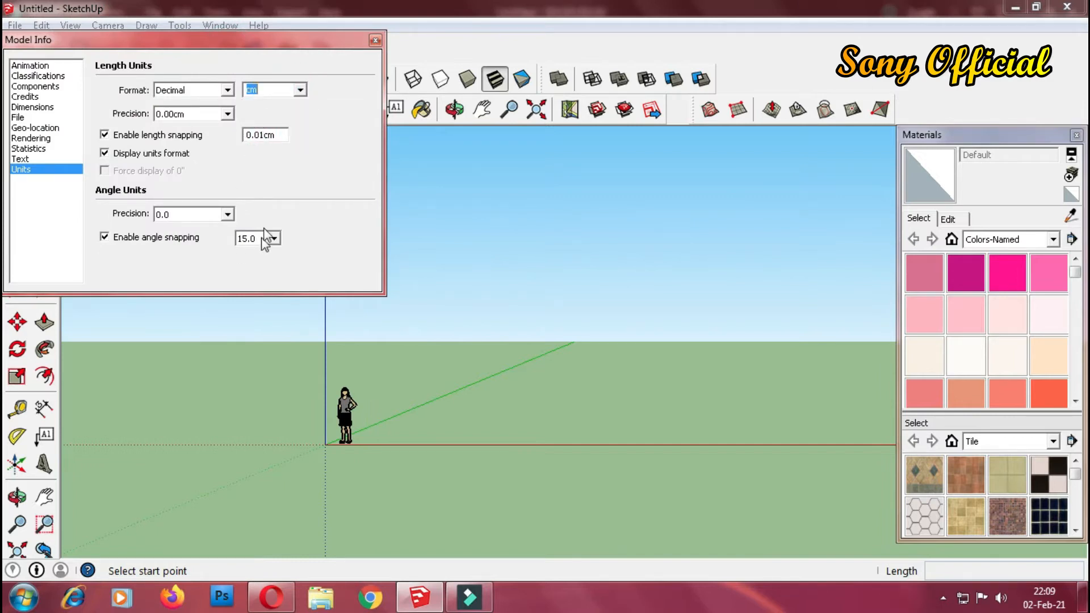
{"action": "left_click", "coordinate": [375, 41]}
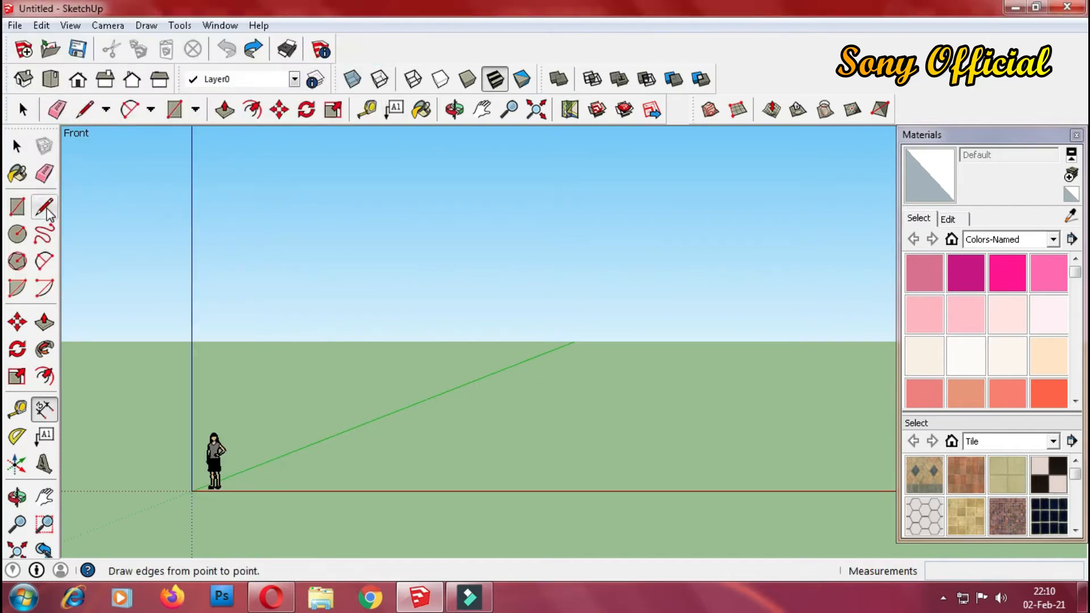
Draw a closed 800 by 800 cm square with the Line tool in the front view, beside the standing figure.
{"action": "left_click", "coordinate": [47, 209]}
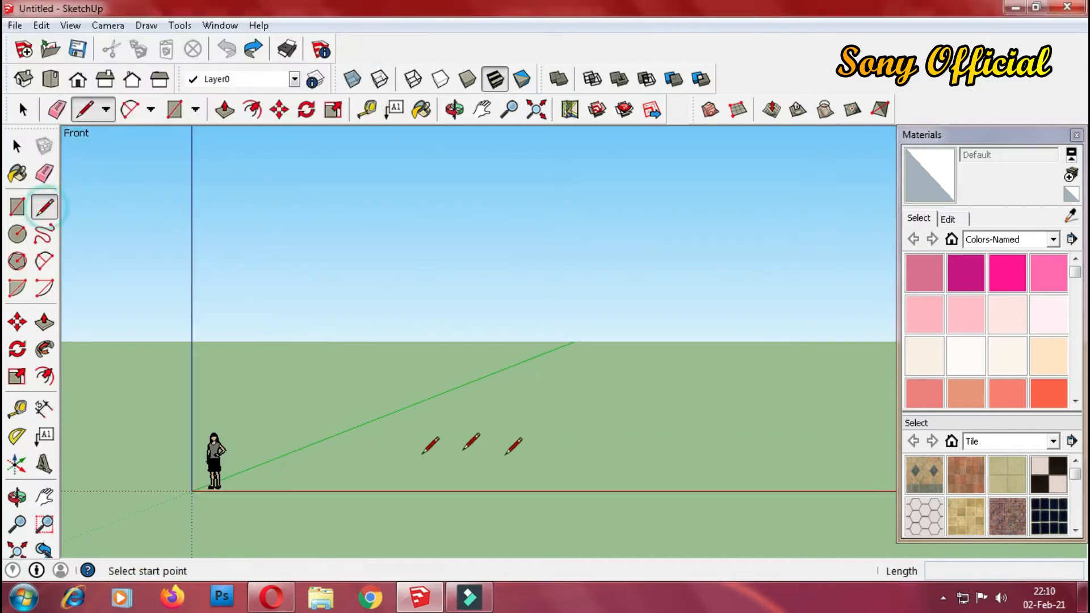
{"action": "left_click", "coordinate": [361, 458]}
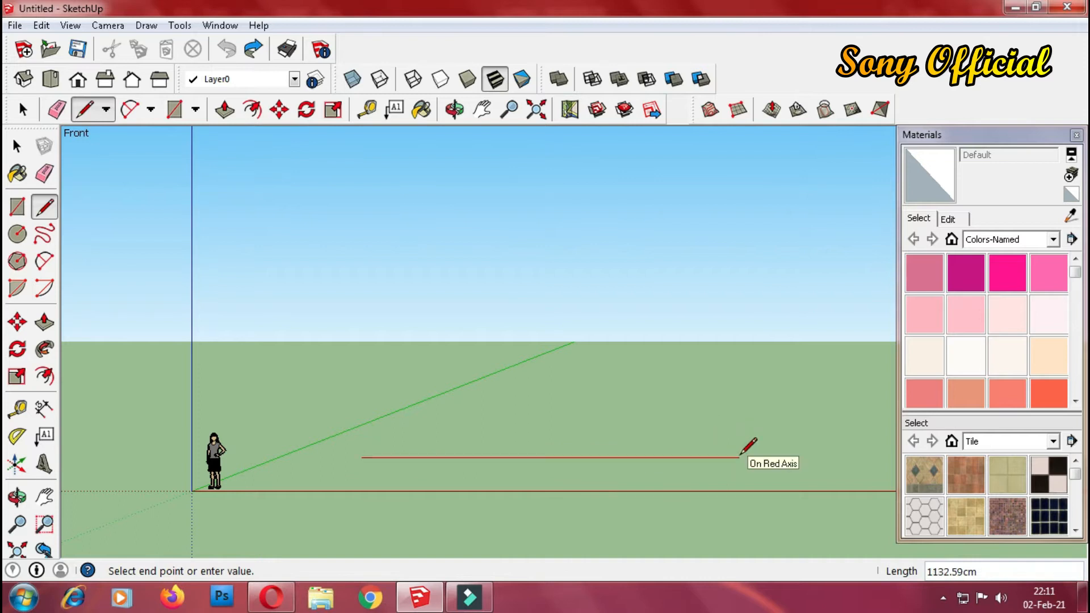
{"action": "type", "text": "800"}
{"action": "key", "text": "Return"}
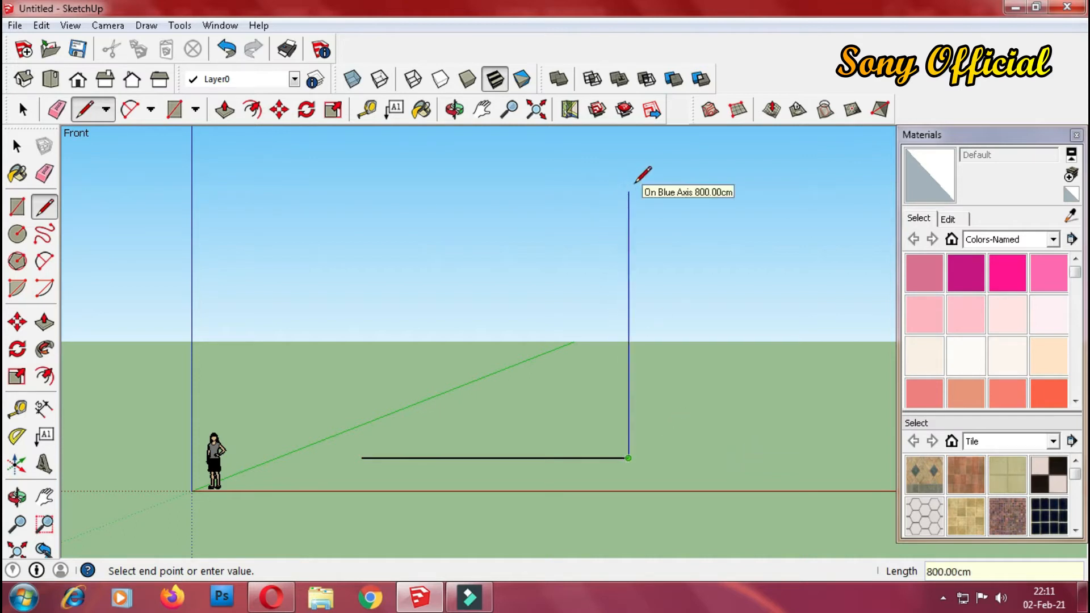
{"action": "type", "text": "800"}
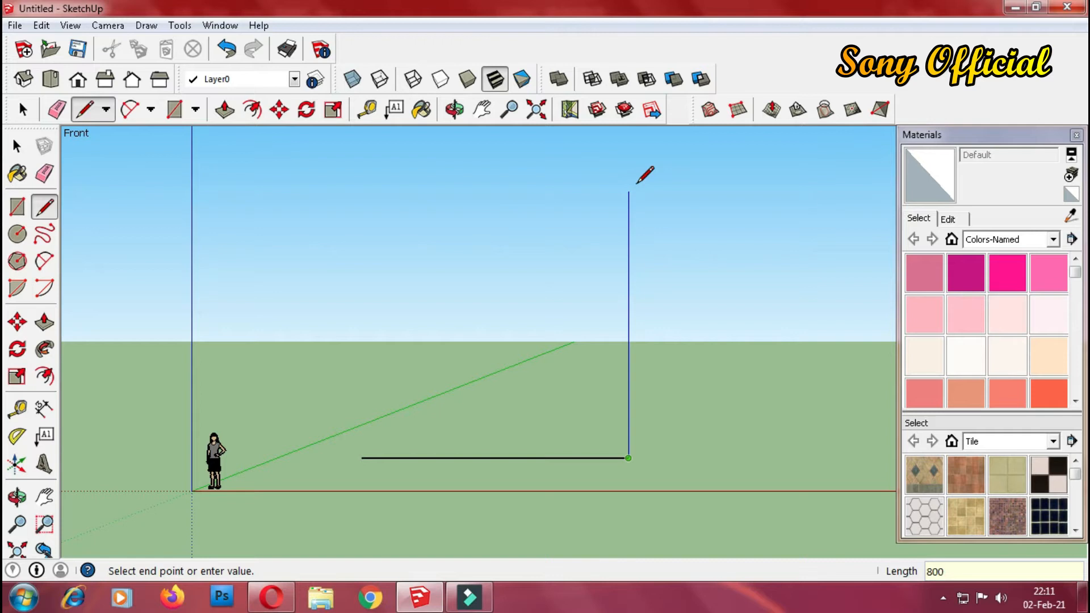
{"action": "key", "text": "Return"}
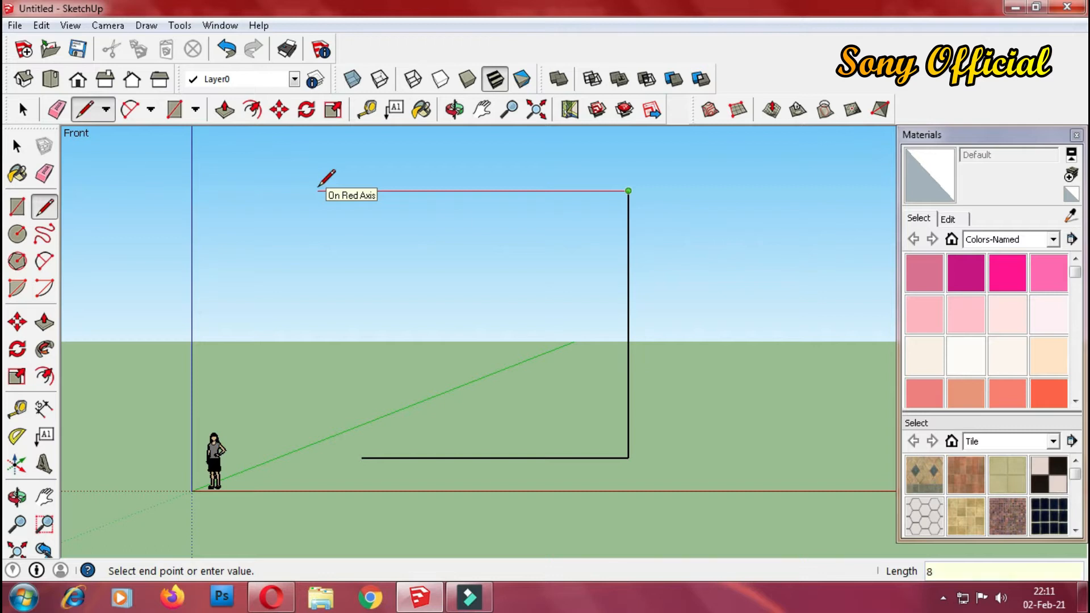
{"action": "type", "text": "800"}
{"action": "key", "text": "Return"}
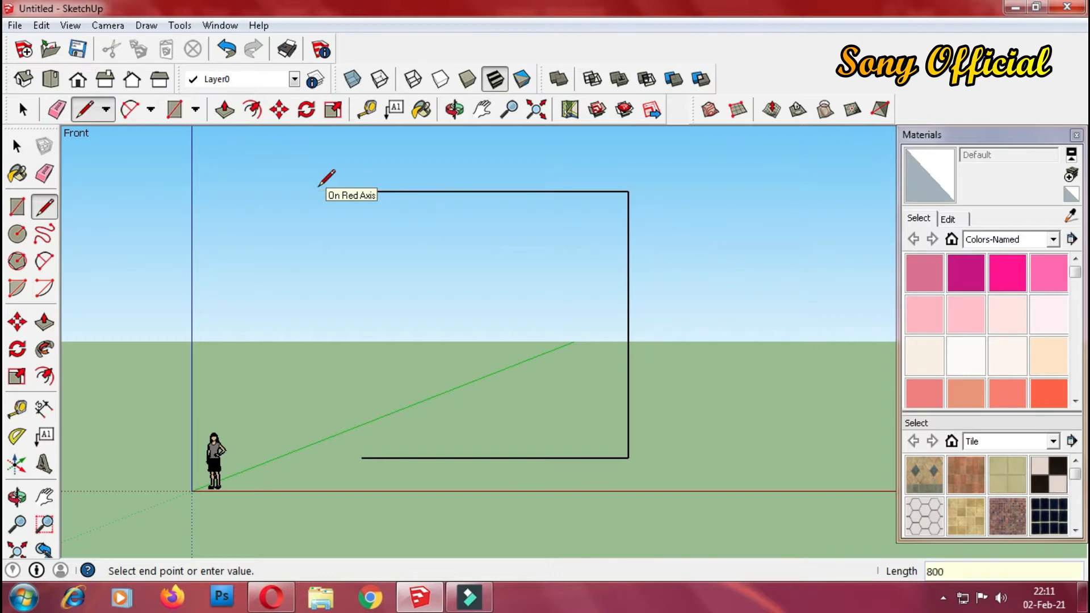
{"action": "left_click", "coordinate": [362, 457]}
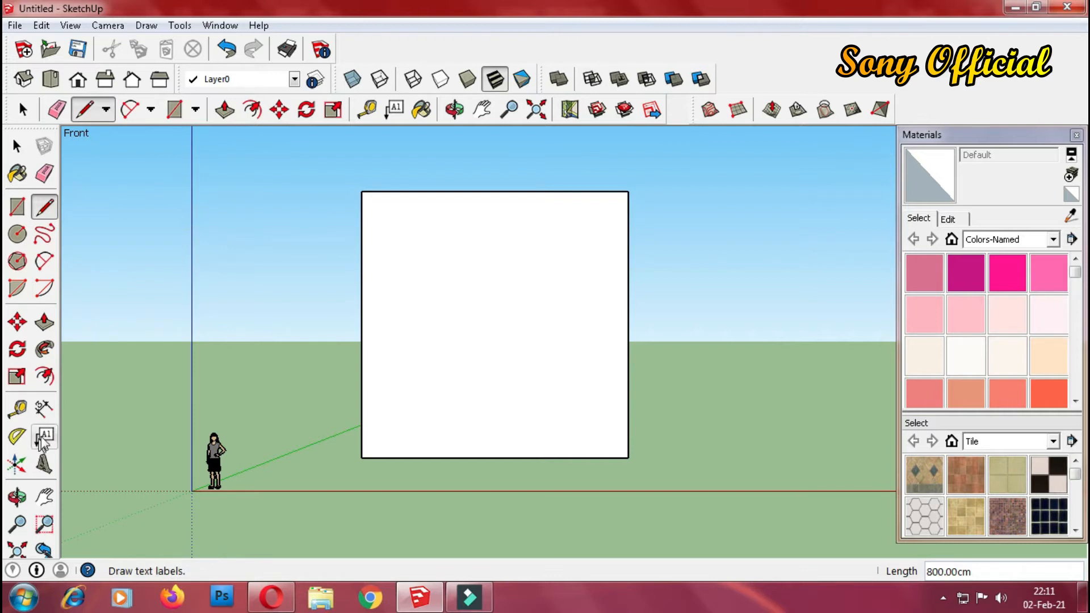
Check the height of the square's left edge with a temporary dimension and erase that dimension.
{"action": "left_click", "coordinate": [44, 408]}
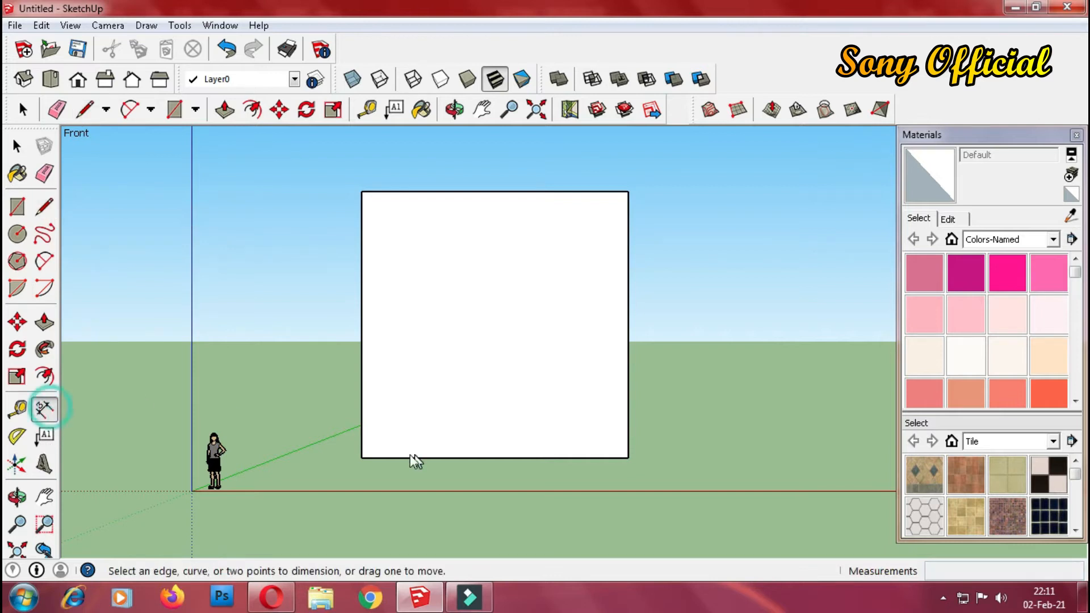
{"action": "left_click", "coordinate": [364, 458]}
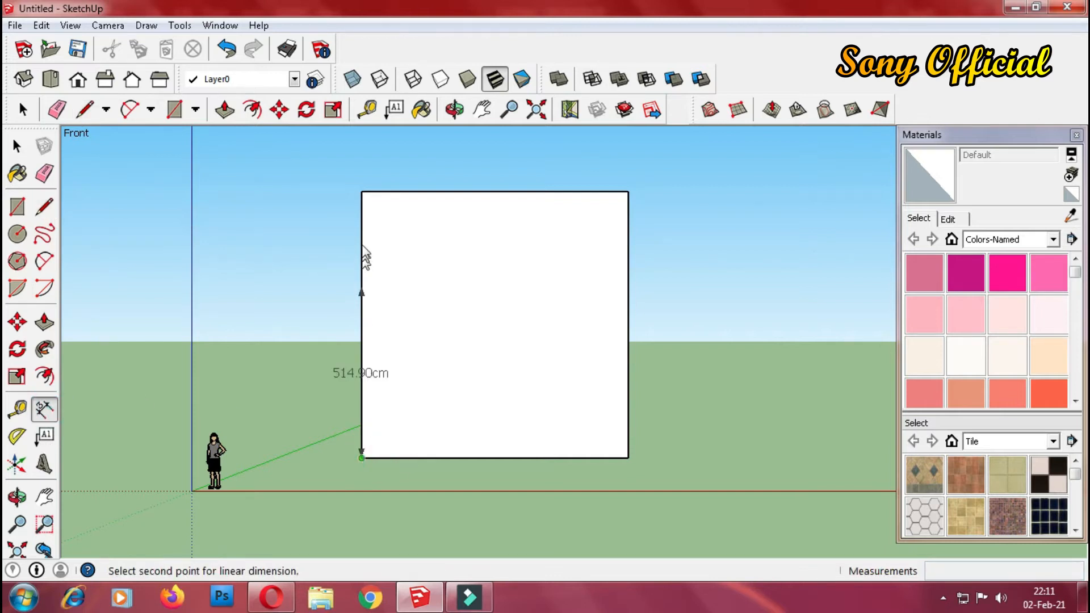
{"action": "left_click", "coordinate": [362, 192]}
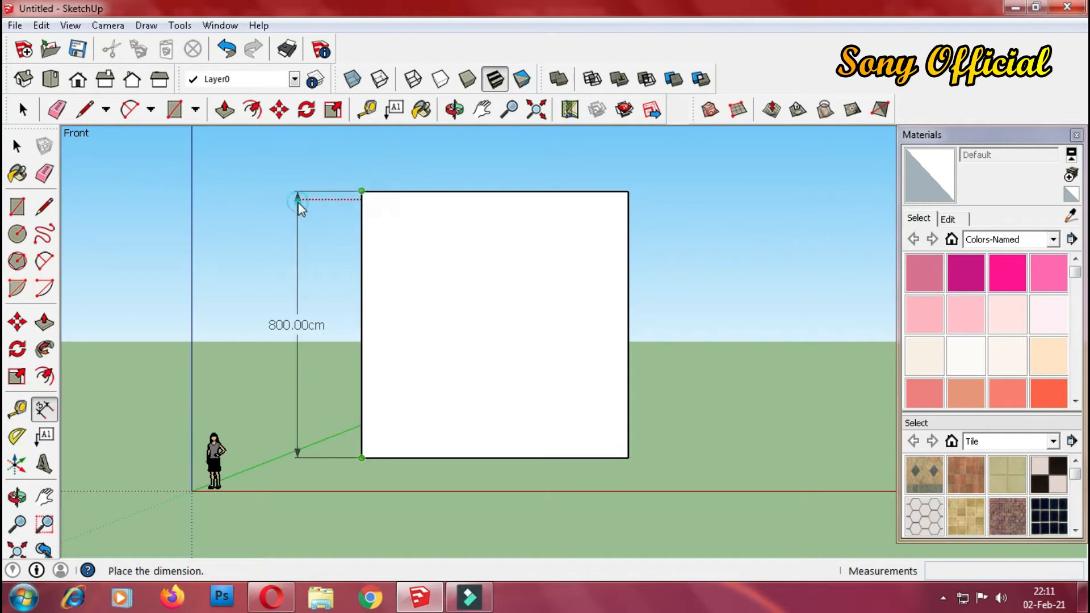
{"action": "left_click", "coordinate": [298, 202]}
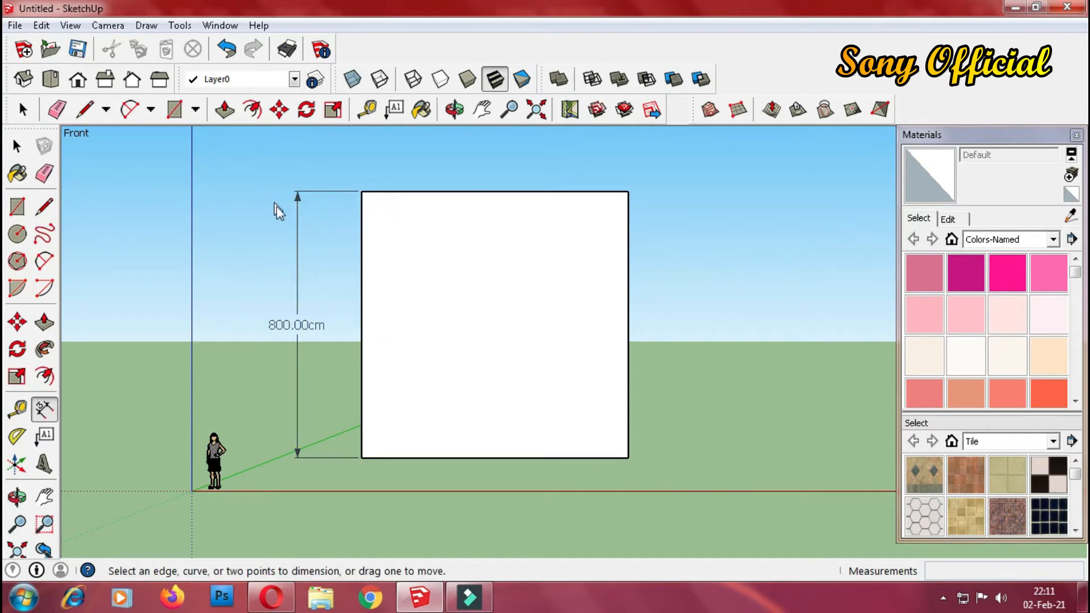
{"action": "left_click", "coordinate": [46, 174]}
{"action": "left_click", "coordinate": [297, 287]}
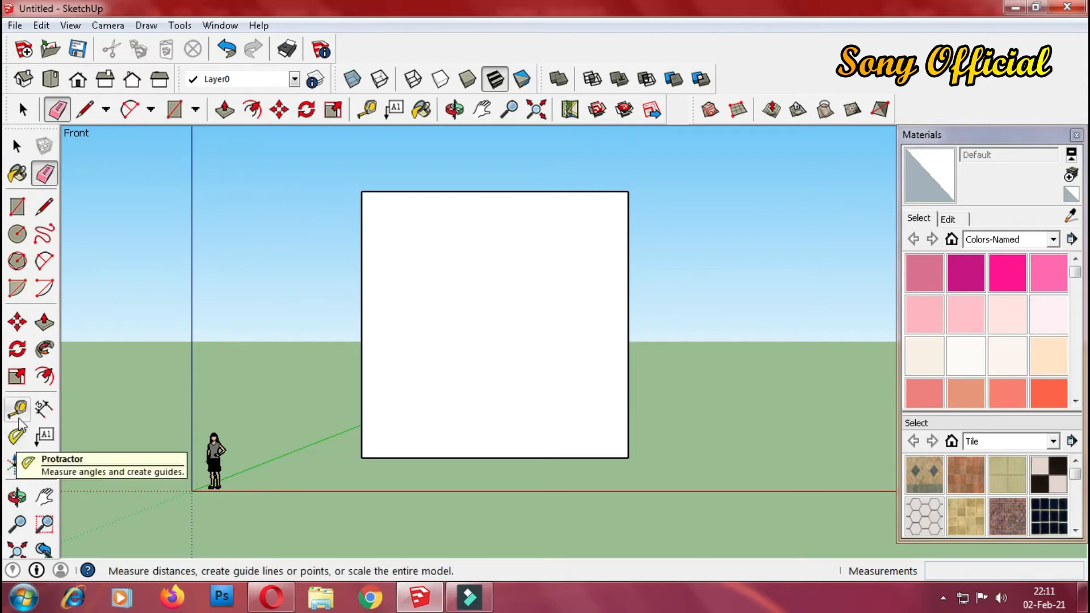
Place vertical guides 300 cm inside the square's right and left edges and a horizontal guide 400 cm above its bottom edge.
{"action": "left_click", "coordinate": [19, 415]}
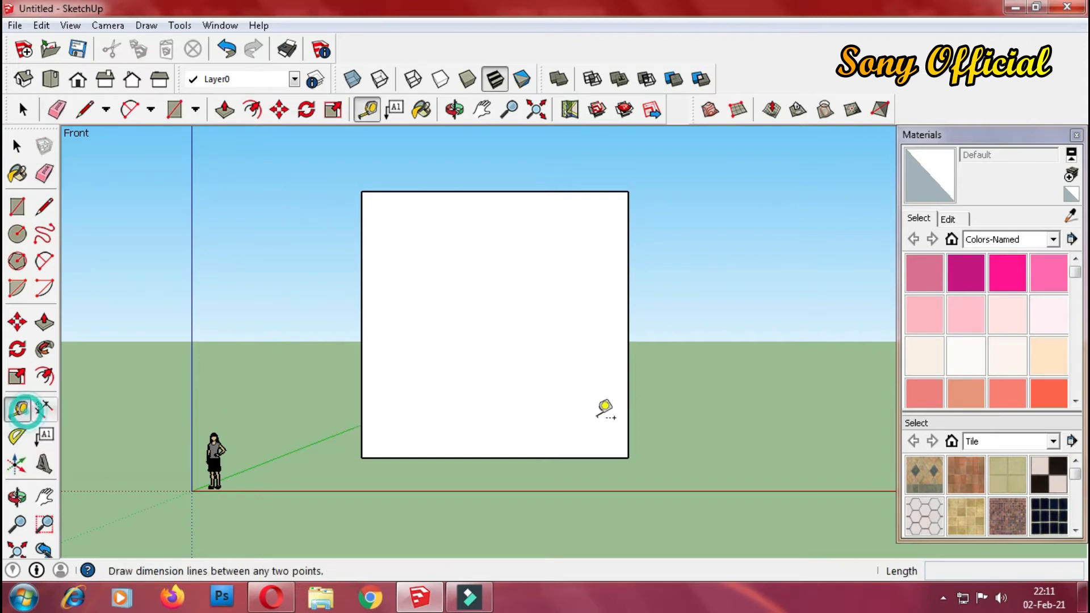
{"action": "left_click", "coordinate": [628, 395]}
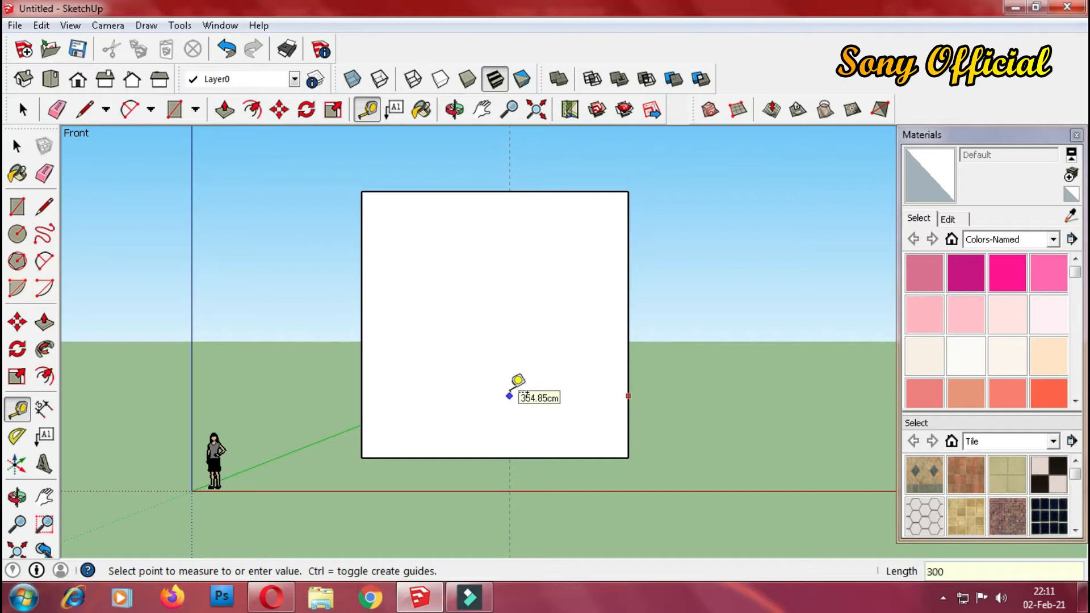
{"action": "key", "text": "Return"}
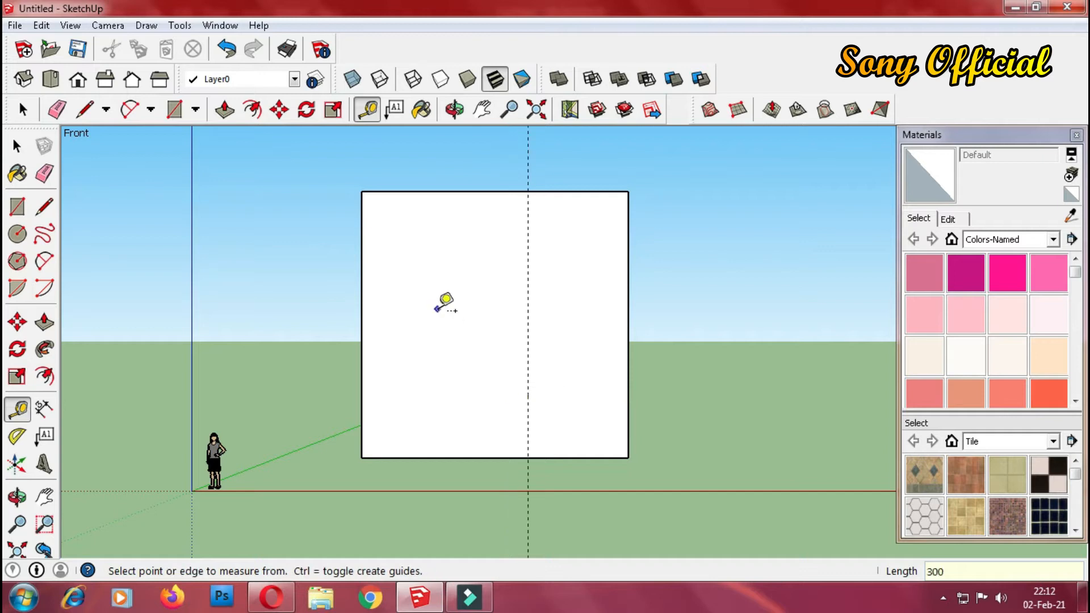
{"action": "left_click", "coordinate": [362, 240]}
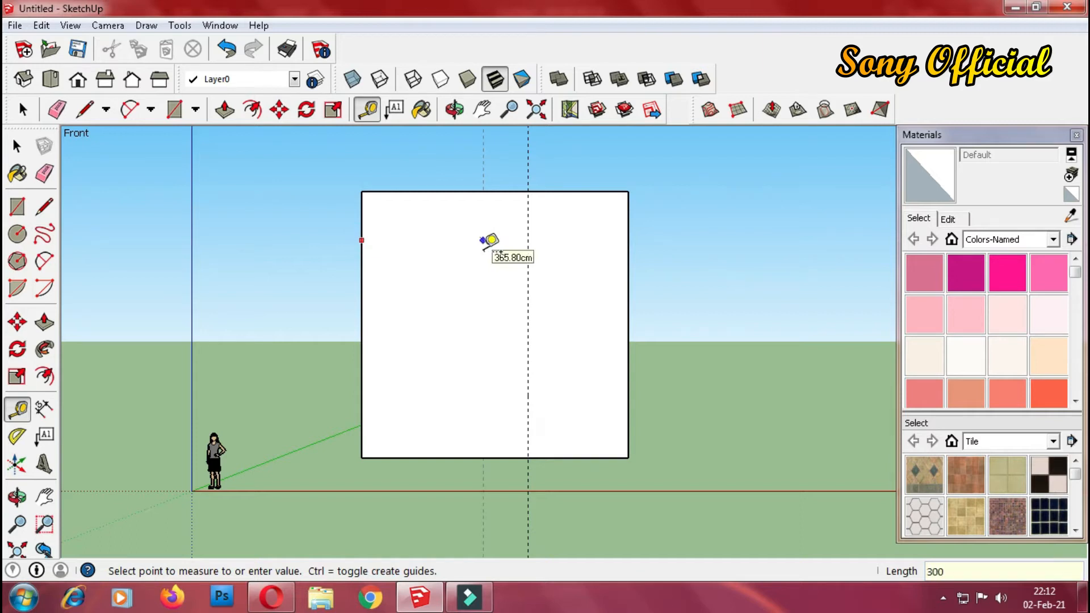
{"action": "key", "text": "Return"}
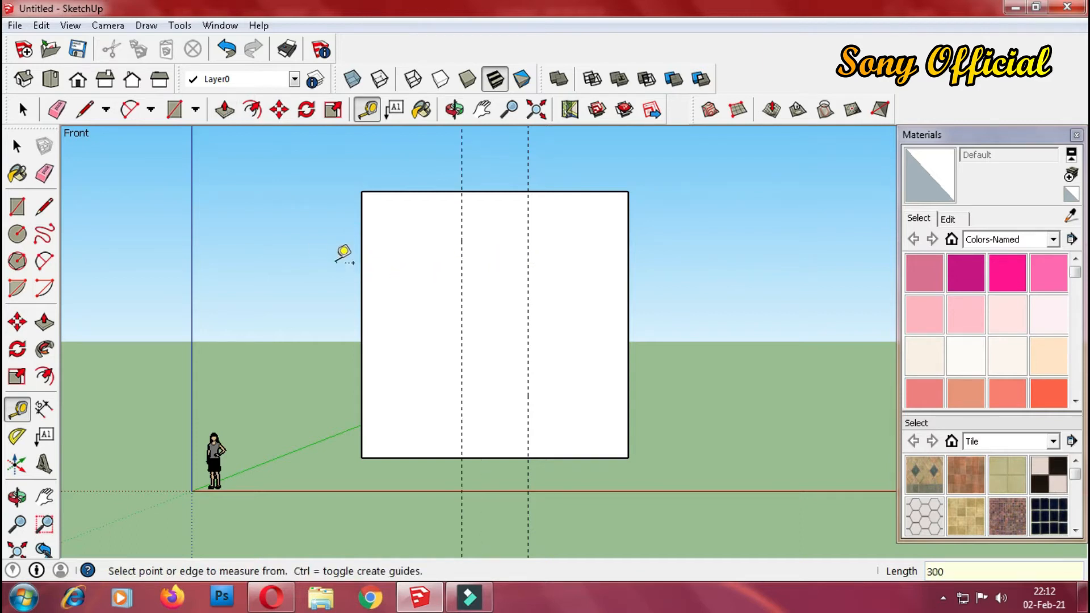
{"action": "left_click", "coordinate": [437, 458]}
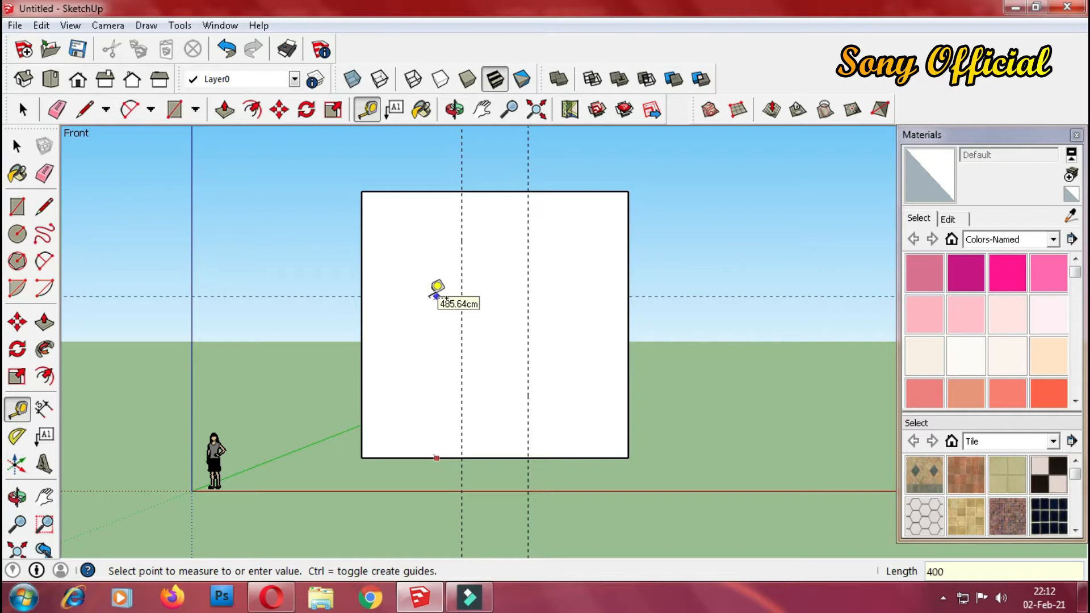
{"action": "type", "text": "400"}
{"action": "key", "text": "Return"}
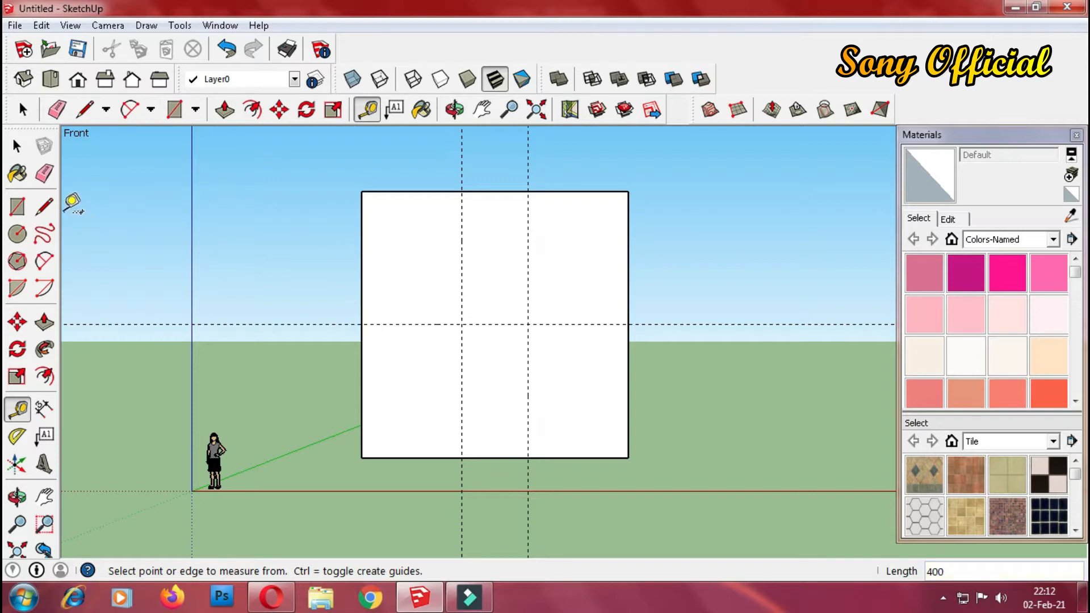
Divide the square with a full-width line along the horizontal guide, an upper wall line on the left guide and a lower one on the right guide.
{"action": "left_click", "coordinate": [45, 208]}
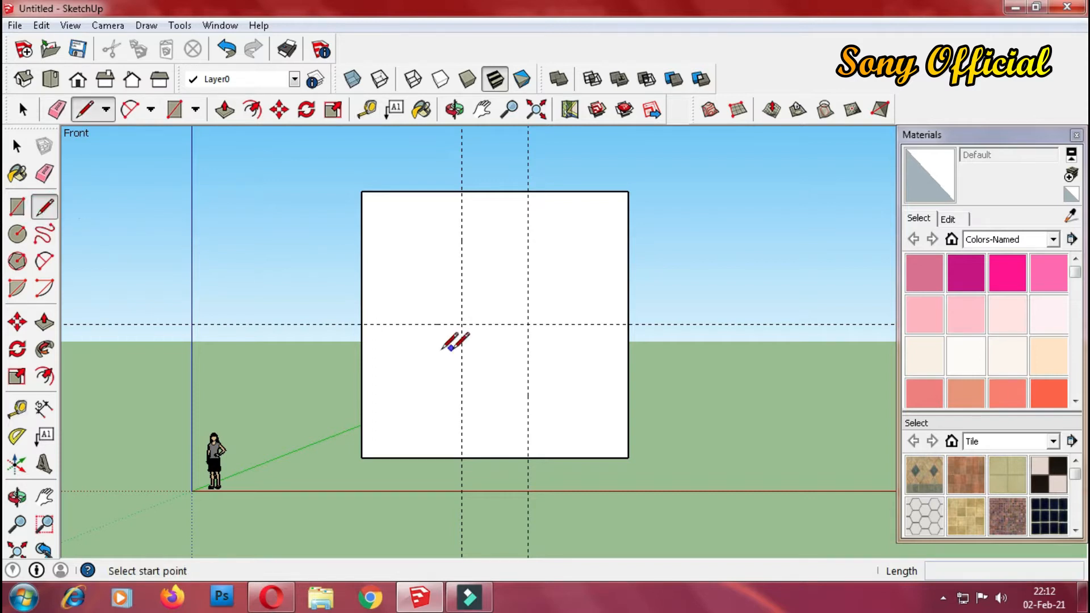
{"action": "left_click", "coordinate": [361, 324]}
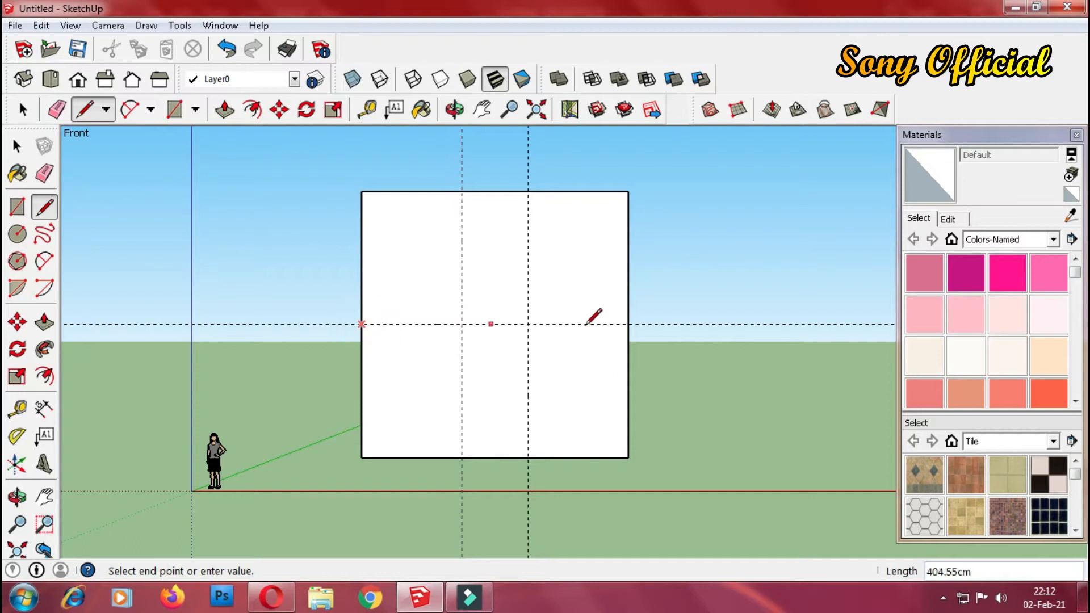
{"action": "left_click", "coordinate": [628, 325]}
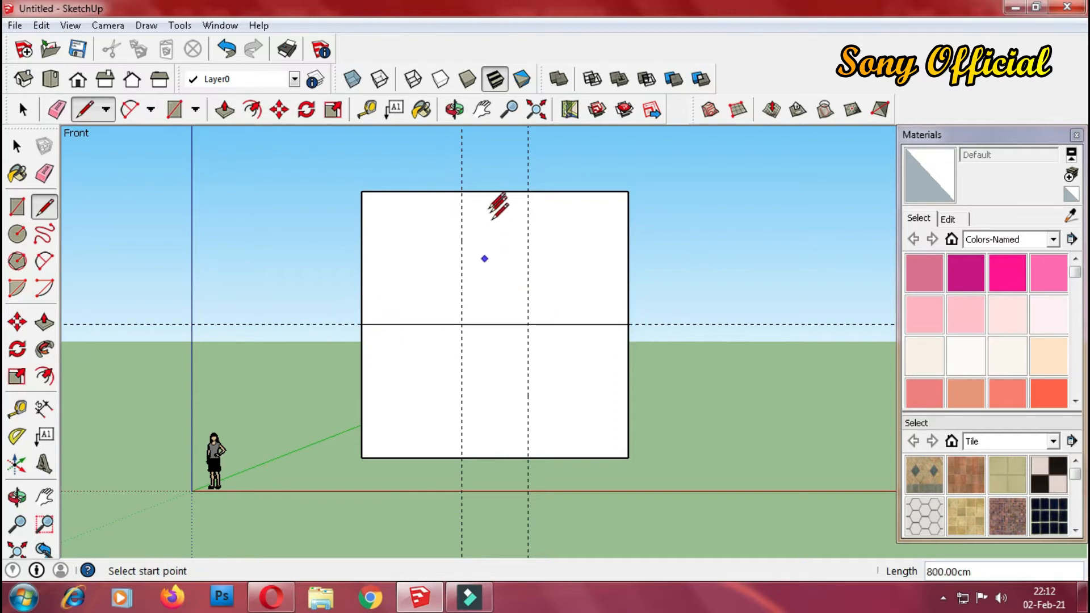
{"action": "left_click", "coordinate": [461, 324]}
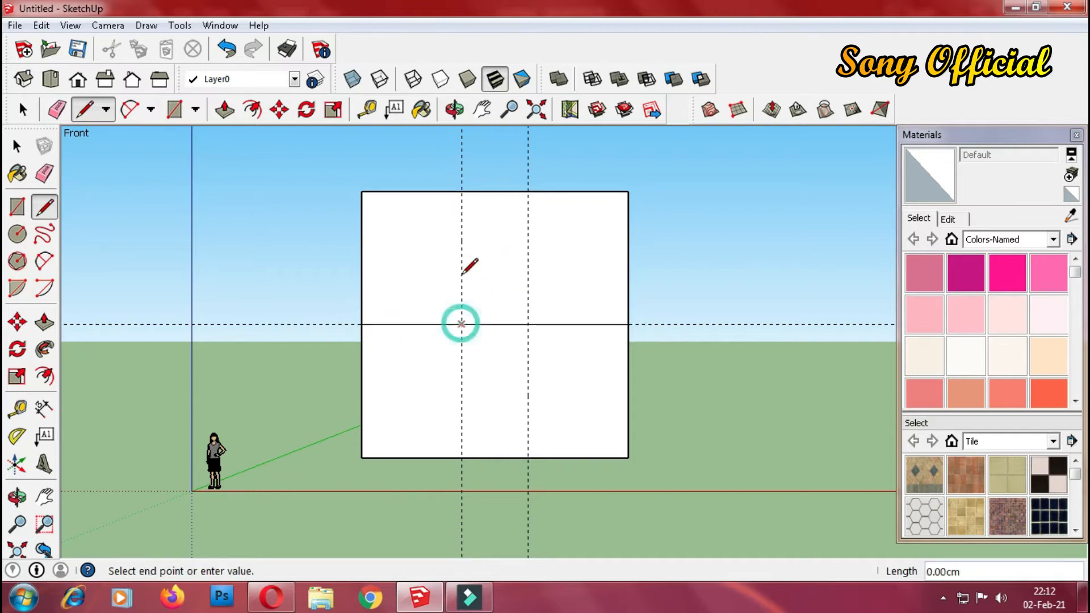
{"action": "left_click", "coordinate": [461, 192]}
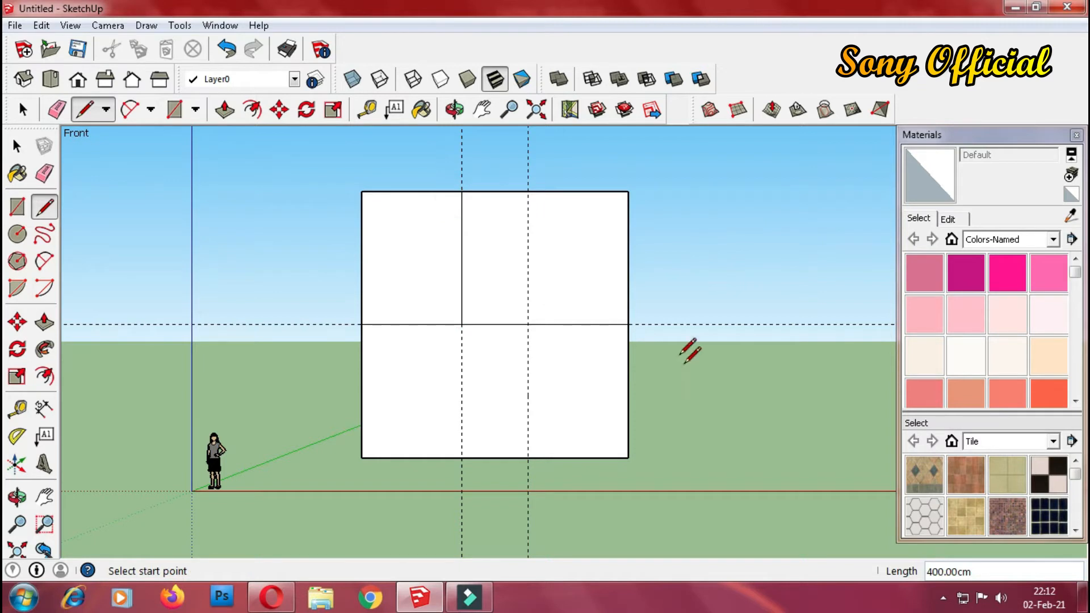
{"action": "left_click", "coordinate": [527, 458]}
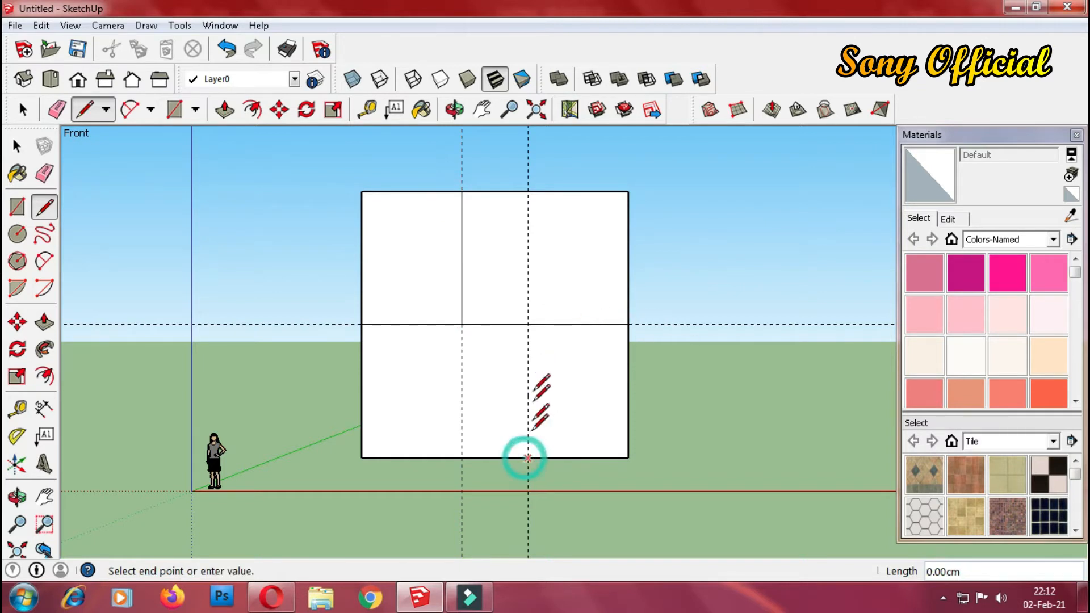
{"action": "left_click", "coordinate": [528, 324]}
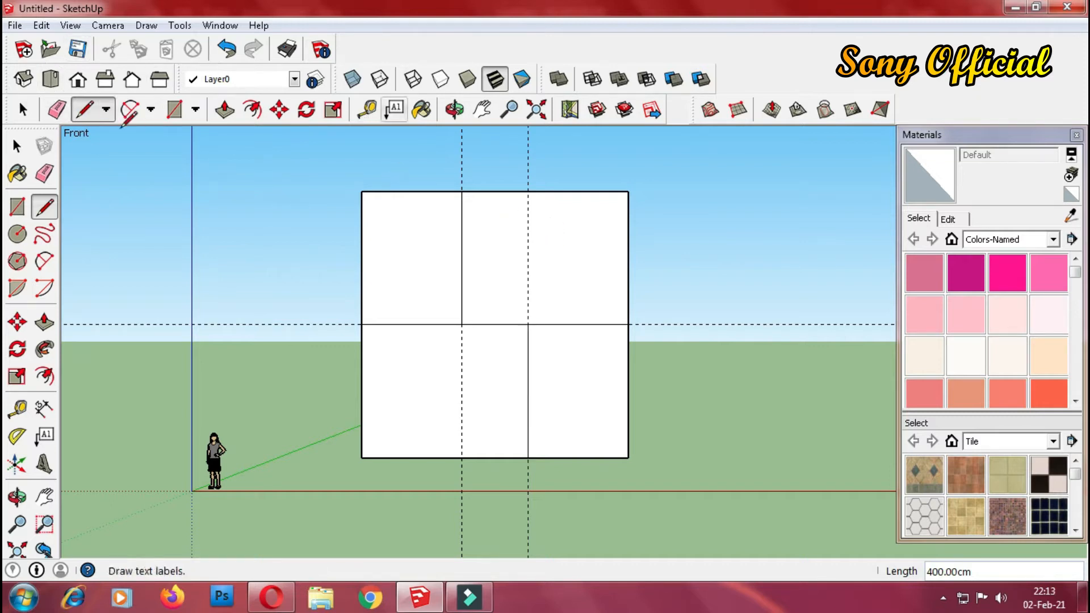
Erase the two vertical guides and the horizontal guide, leaving only the square and its dividing lines.
{"action": "left_click", "coordinate": [44, 173]}
{"action": "left_click", "coordinate": [463, 165]}
{"action": "left_click", "coordinate": [526, 165]}
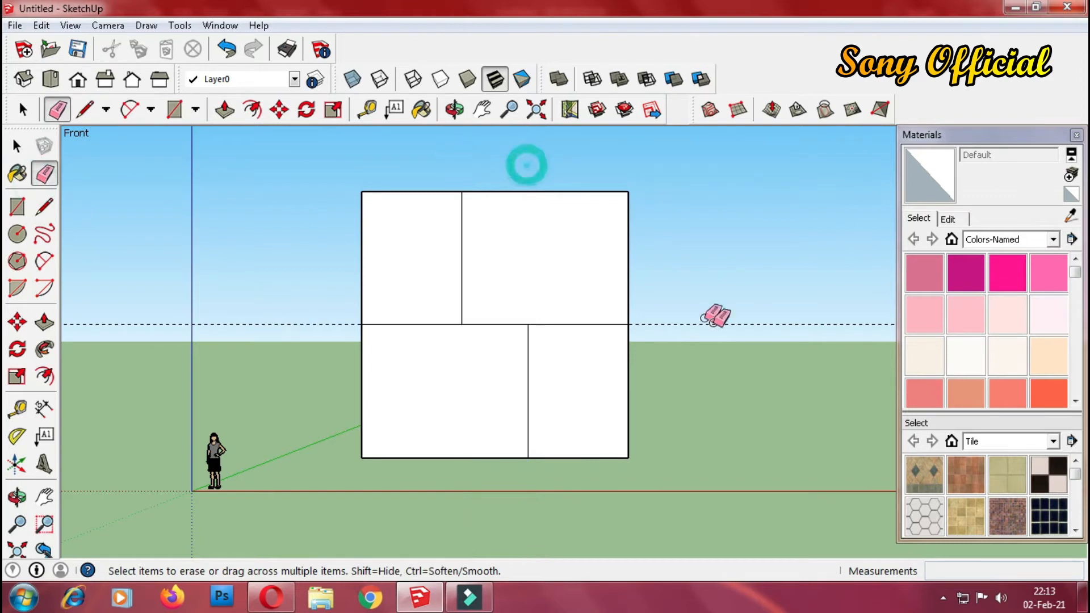
{"action": "left_click", "coordinate": [691, 322]}
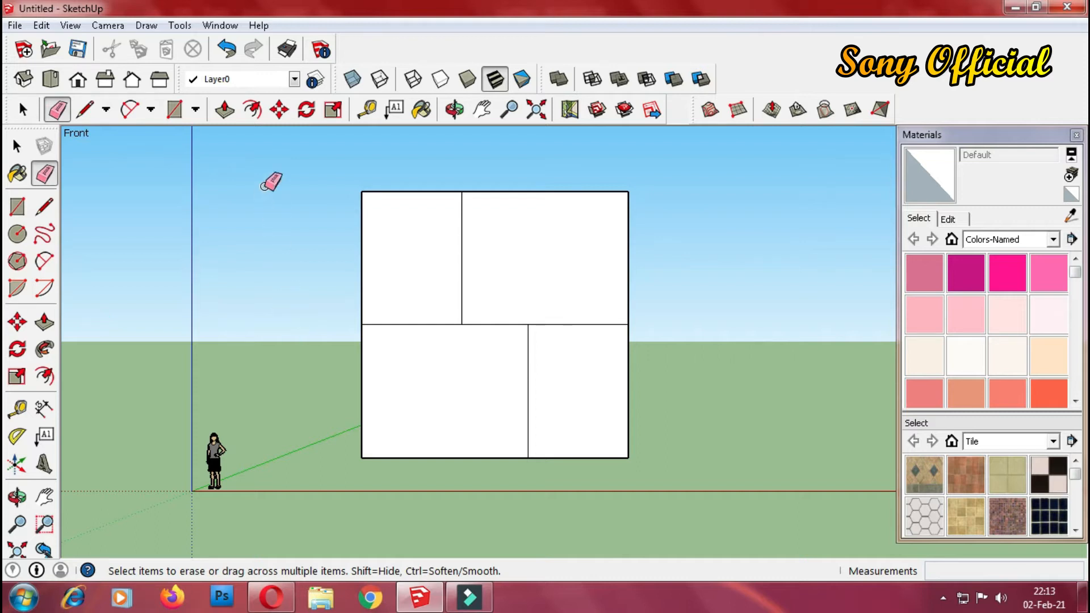
Place a vertical guide 15 cm inside the square's left edge and a horizontal guide 15 cm below its top edge.
{"action": "left_click", "coordinate": [18, 146]}
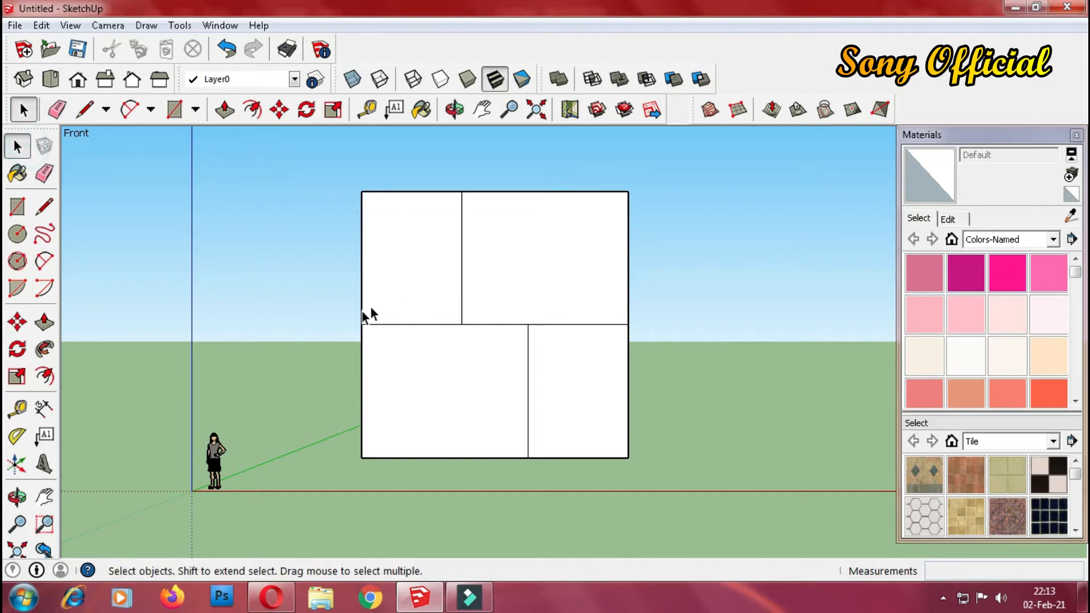
{"action": "key", "text": "t"}
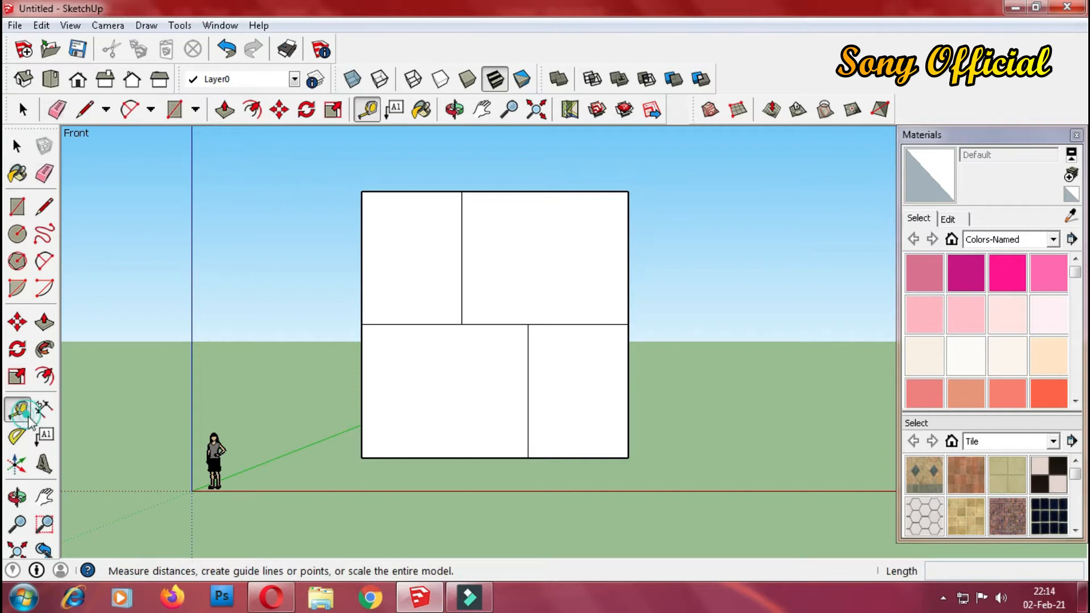
{"action": "left_click", "coordinate": [362, 391]}
{"action": "type", "text": "15"}
{"action": "key", "text": "Return"}
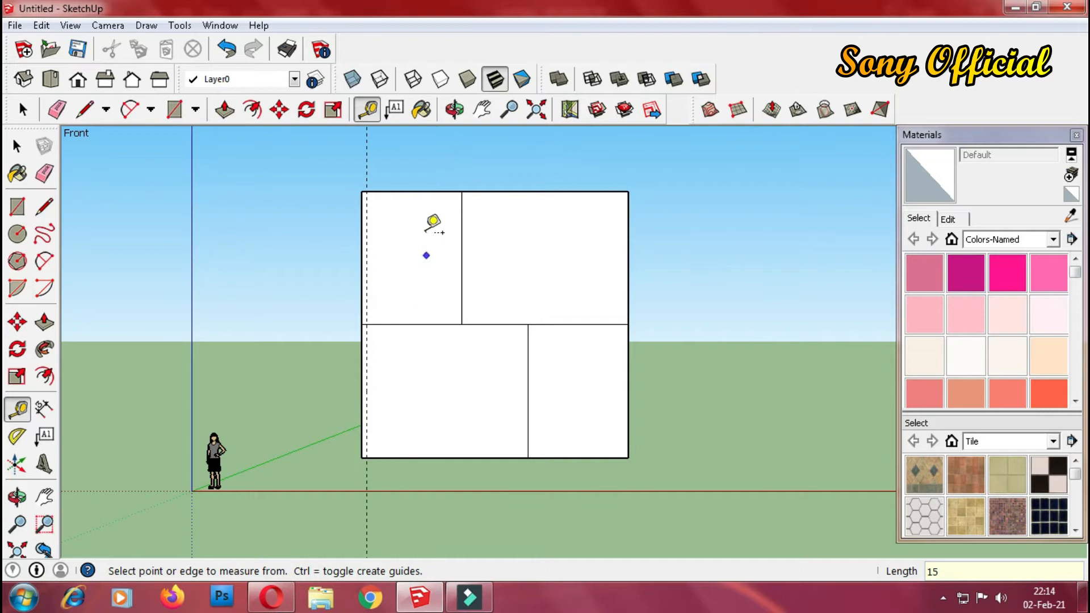
{"action": "left_click", "coordinate": [428, 192]}
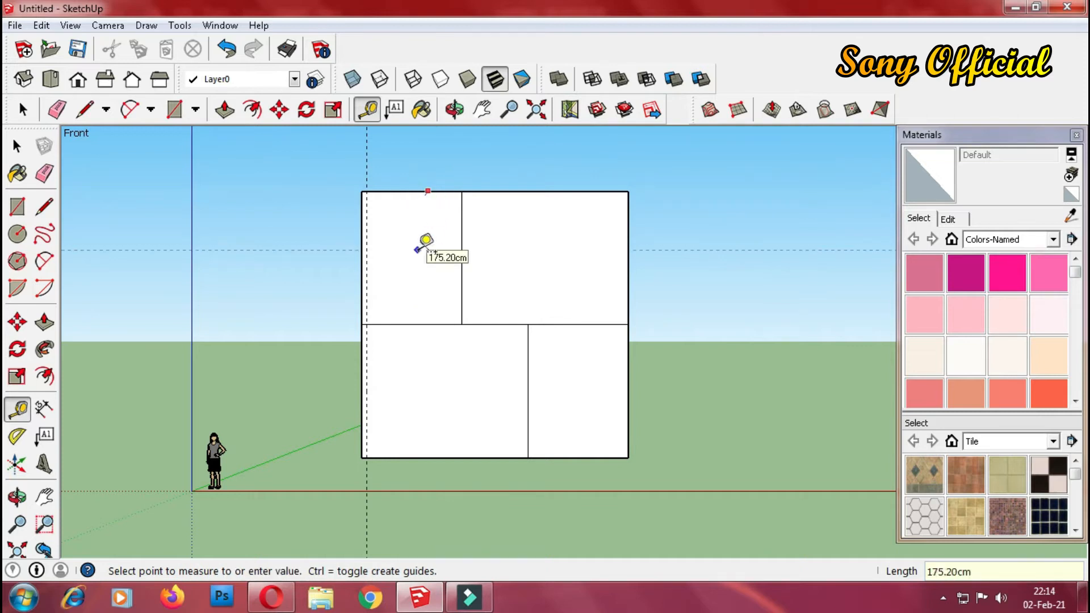
{"action": "key", "text": "Return"}
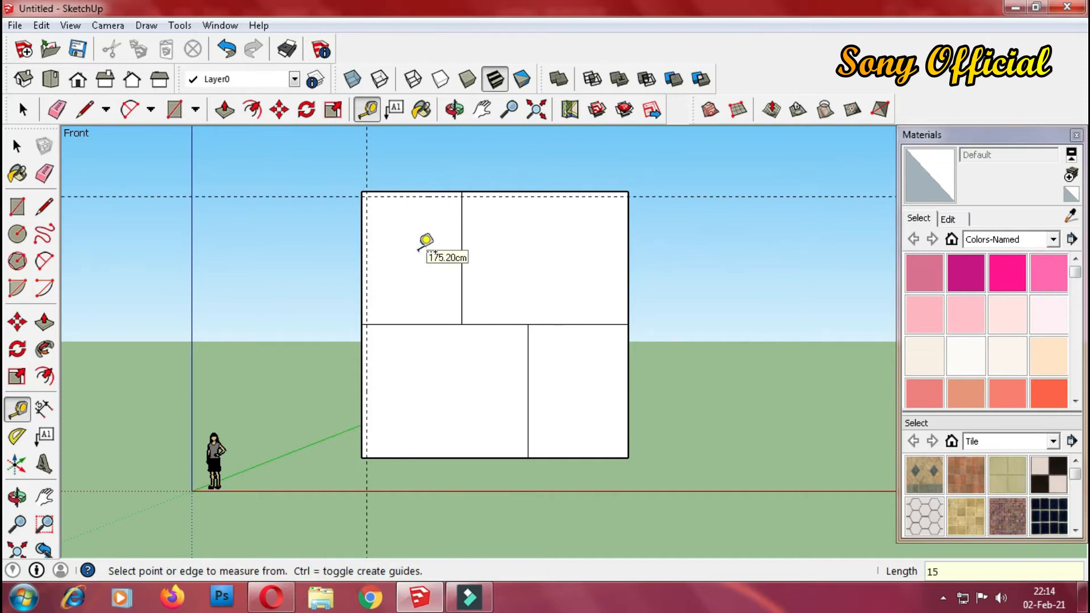
Place vertical guides 15 cm to the right of the upper dividing wall line and 15 cm to the left of the lower one.
{"action": "left_click", "coordinate": [462, 257]}
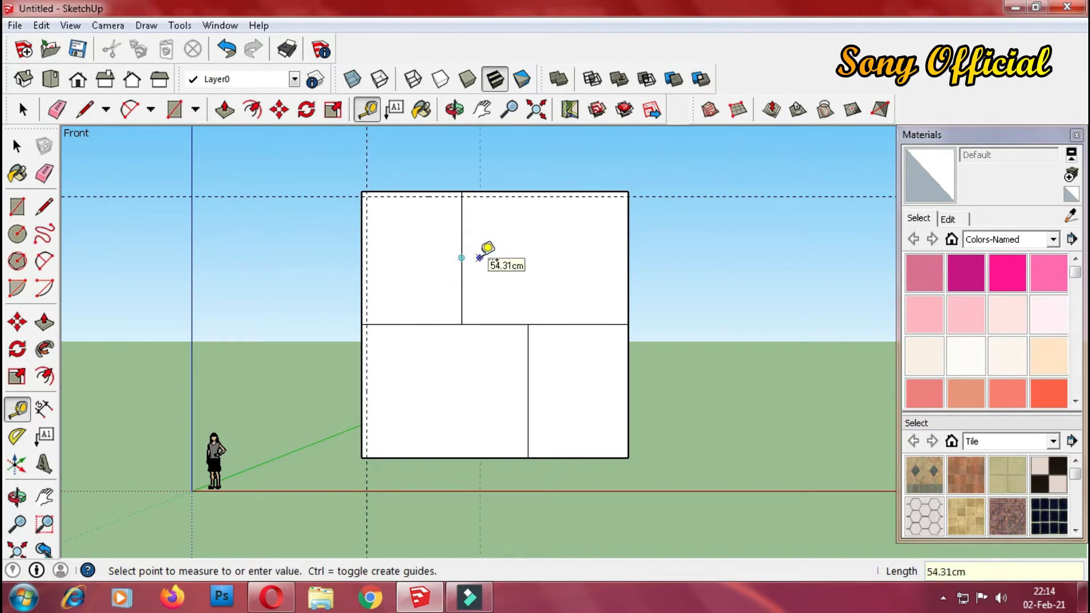
{"action": "key", "text": "Return"}
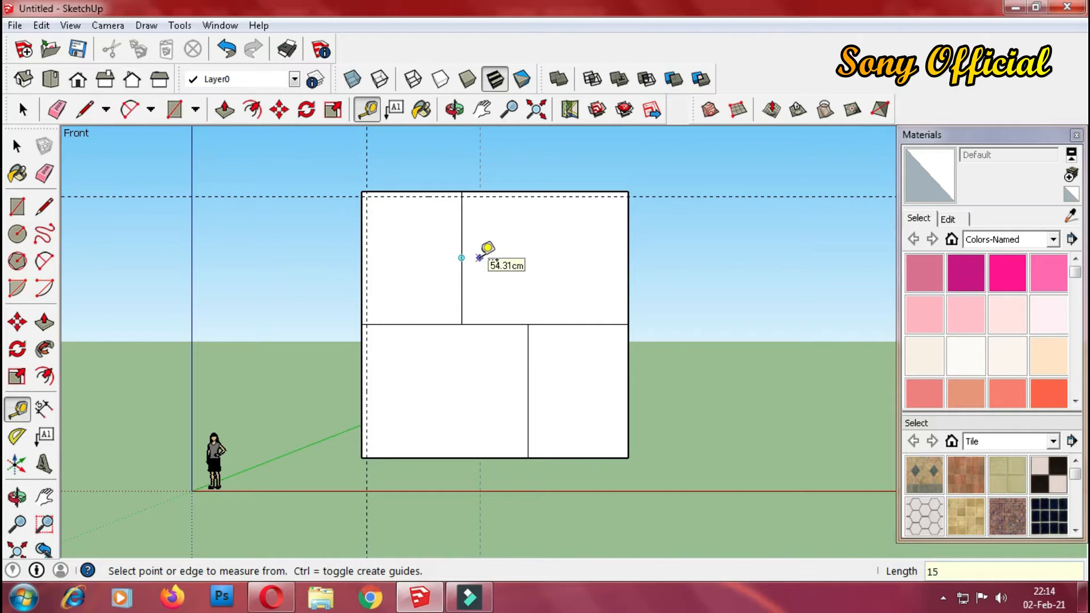
{"action": "left_click", "coordinate": [528, 365]}
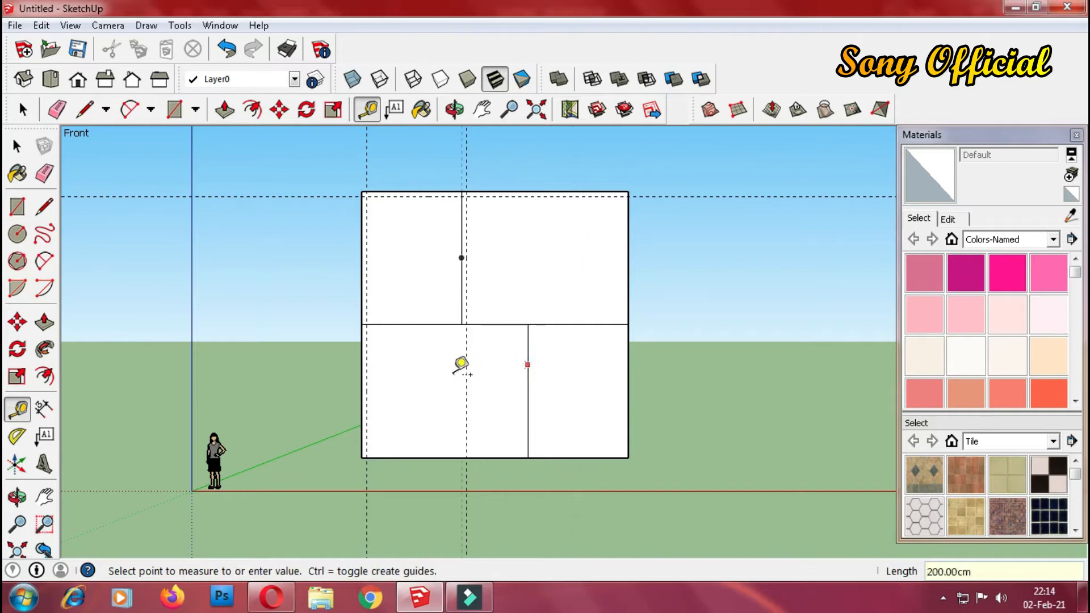
{"action": "type", "text": "1"}
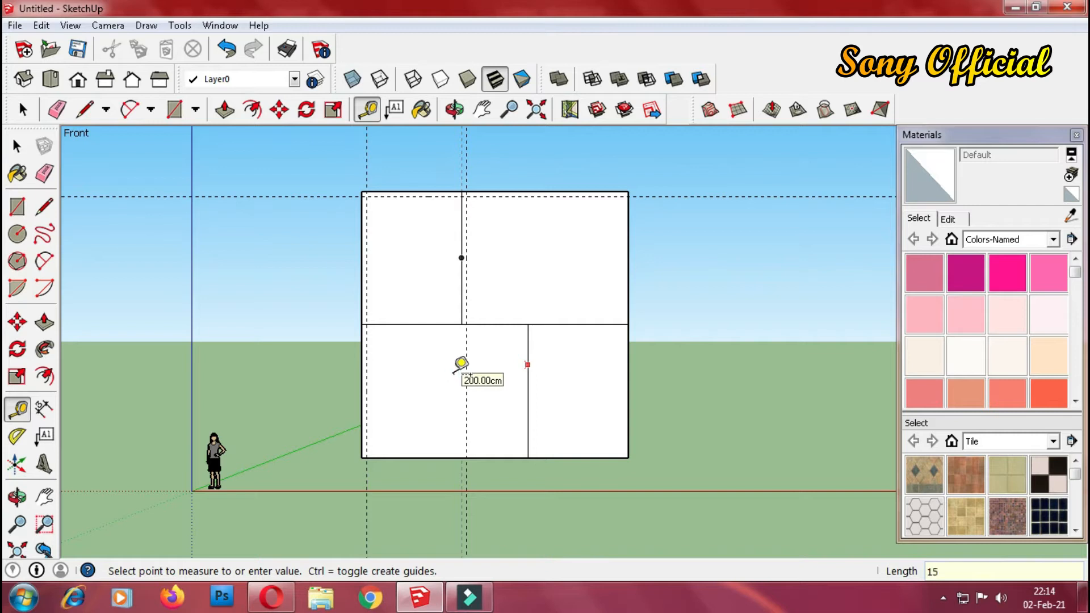
{"action": "type", "text": "5"}
{"action": "key", "text": "Return"}
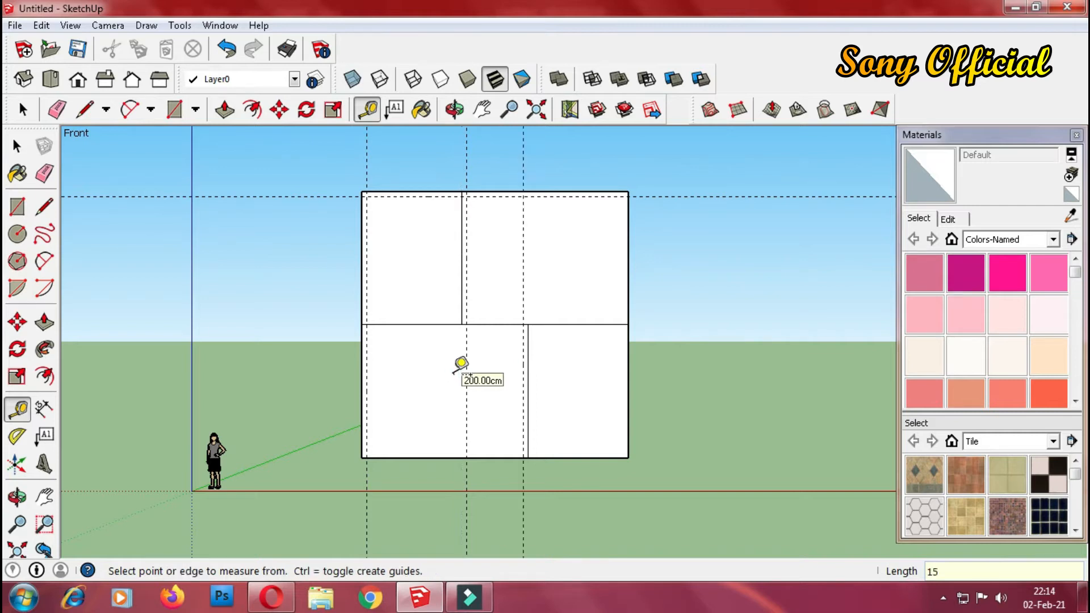
Place a vertical guide 15 cm inside the square's right edge and a horizontal guide 15 cm above its bottom edge.
{"action": "left_click", "coordinate": [628, 390]}
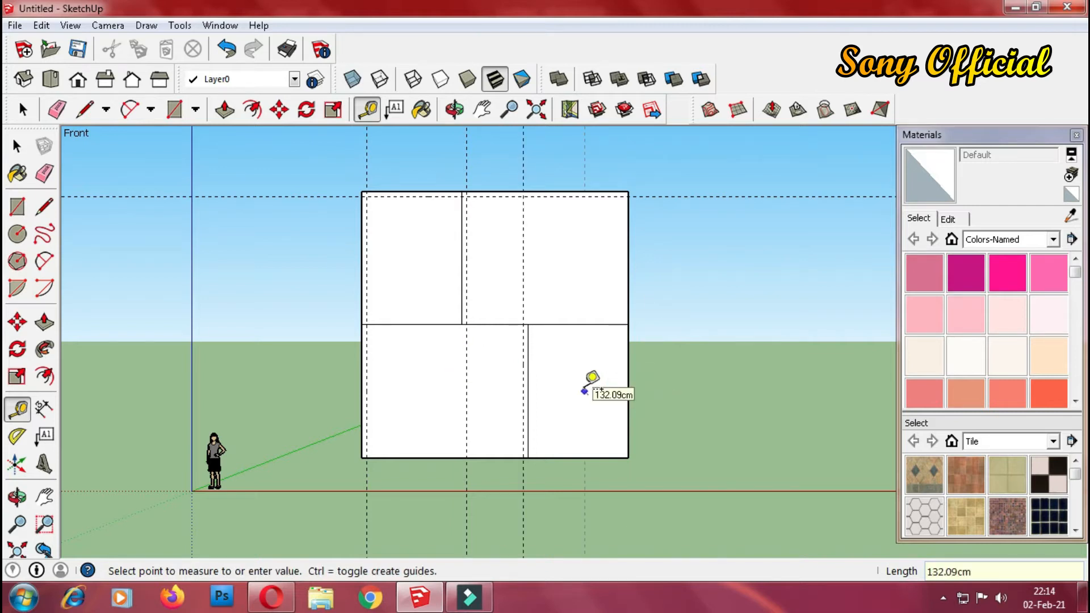
{"action": "key", "text": "Return"}
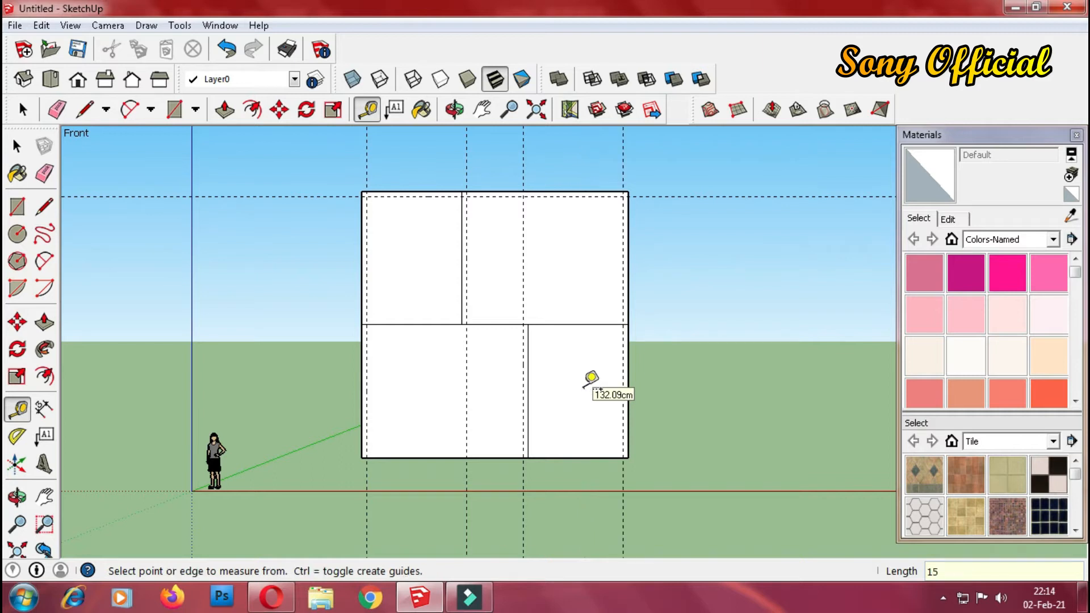
{"action": "left_click", "coordinate": [491, 458]}
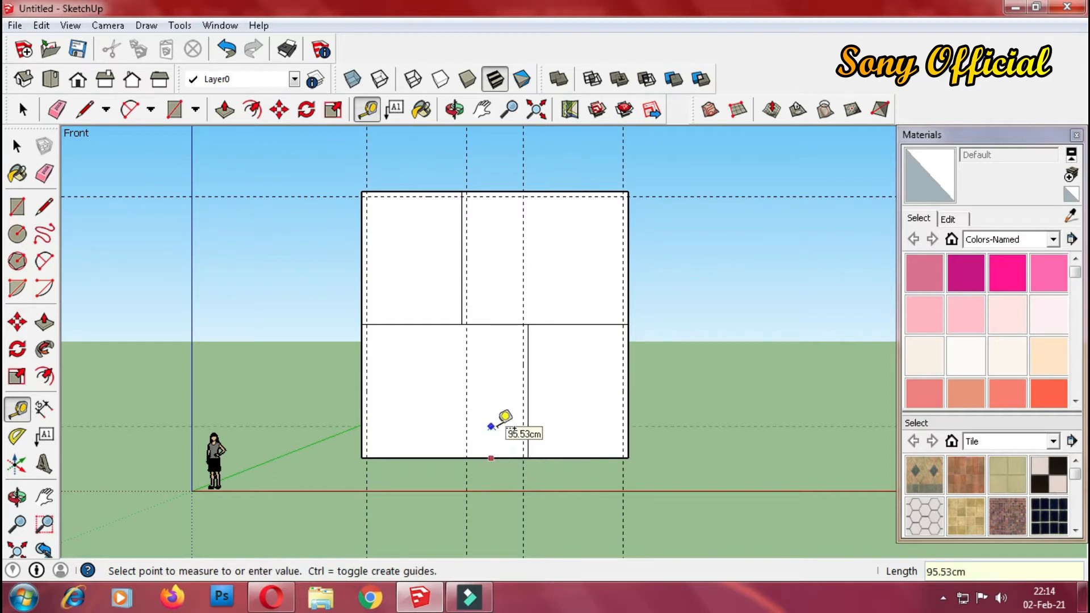
{"action": "type", "text": "15"}
{"action": "key", "text": "Return"}
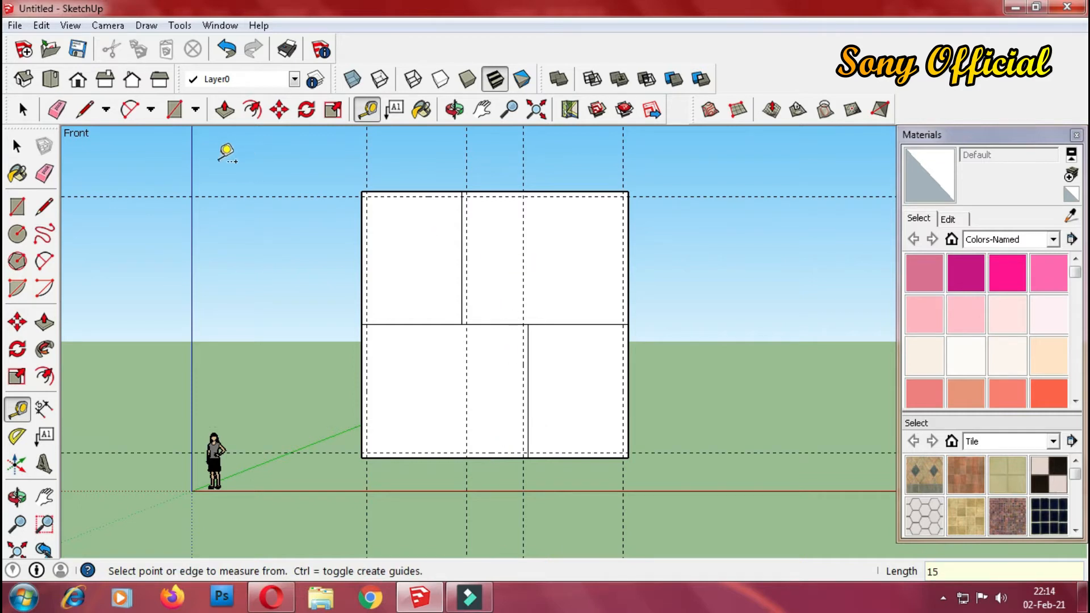
Draw a 285 by 385 cm rectangle in the upper-left room, from the guide intersection to the foot of the upper dividing wall line.
{"action": "left_click", "coordinate": [18, 207]}
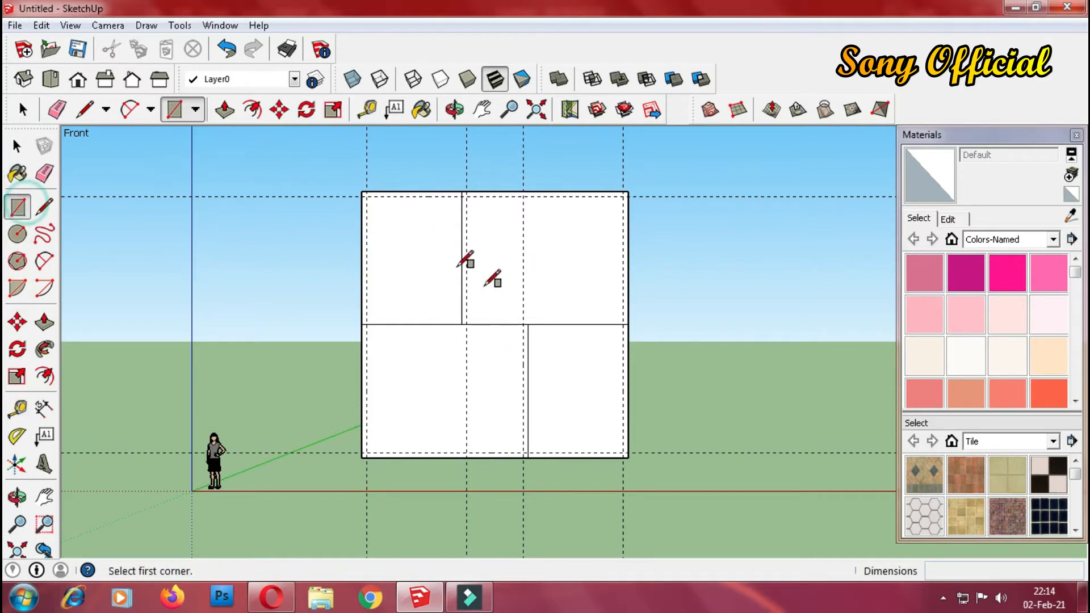
{"action": "scroll", "coordinate": [366, 197], "scroll_direction": "up", "scroll_amount": 4}
{"action": "left_click", "coordinate": [366, 190]}
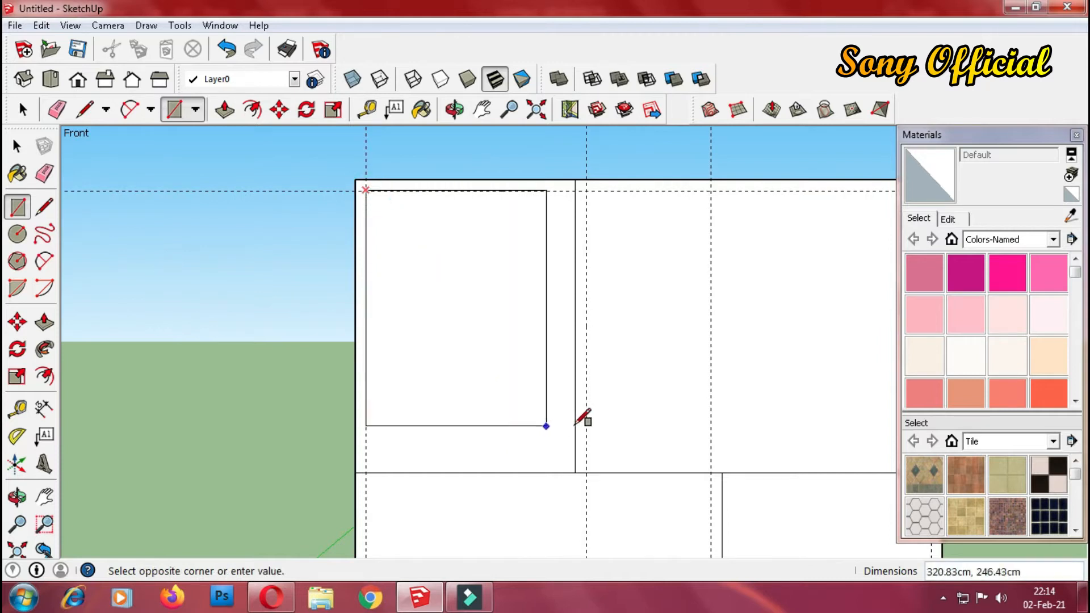
{"action": "left_click", "coordinate": [574, 473]}
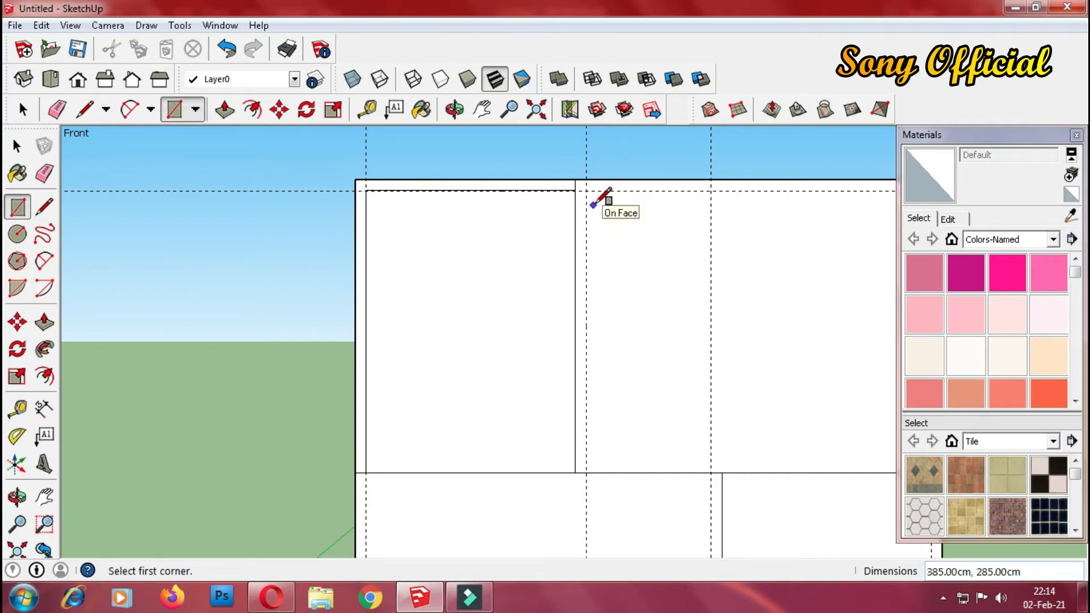
{"action": "scroll", "coordinate": [594, 204], "scroll_direction": "down", "scroll_amount": 5}
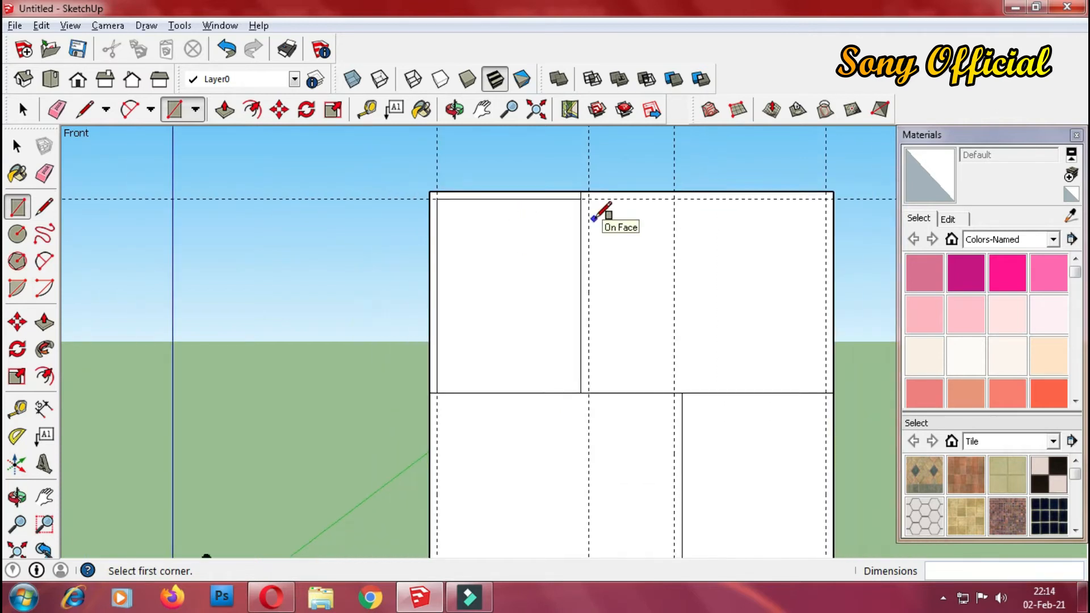
{"action": "scroll", "coordinate": [592, 218], "scroll_direction": "down", "scroll_amount": 1}
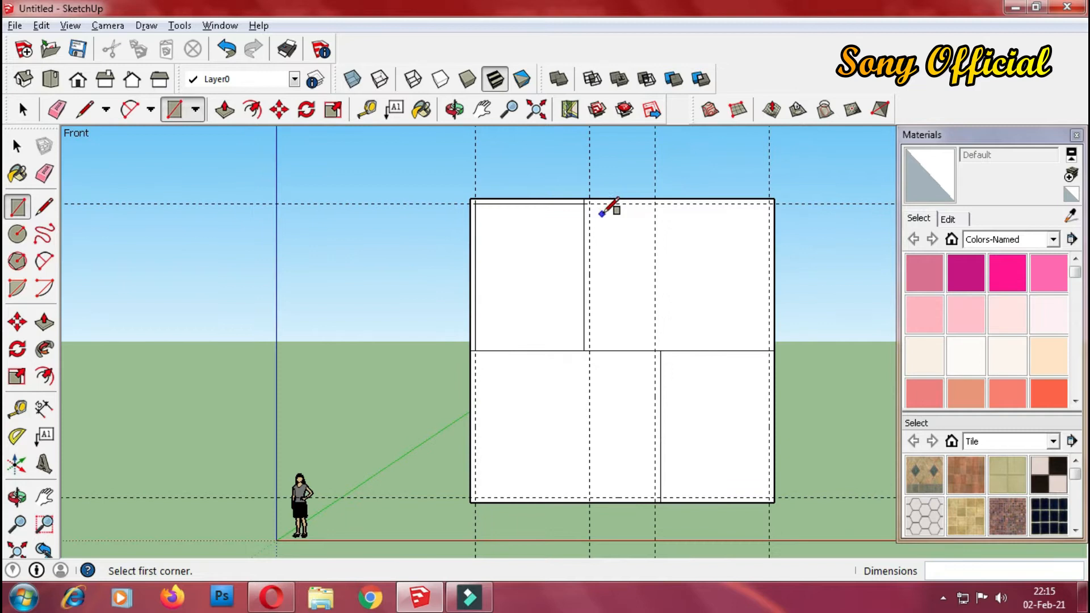
{"action": "left_click", "coordinate": [589, 202]}
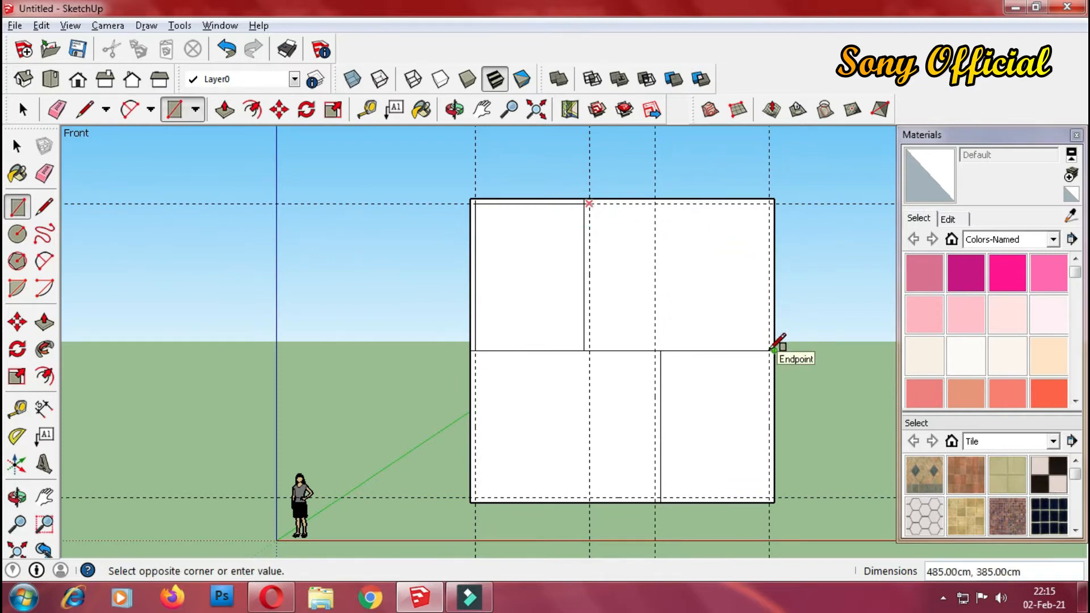
{"action": "scroll", "coordinate": [778, 344], "scroll_direction": "up", "scroll_amount": 4}
{"action": "key", "text": "alt"}
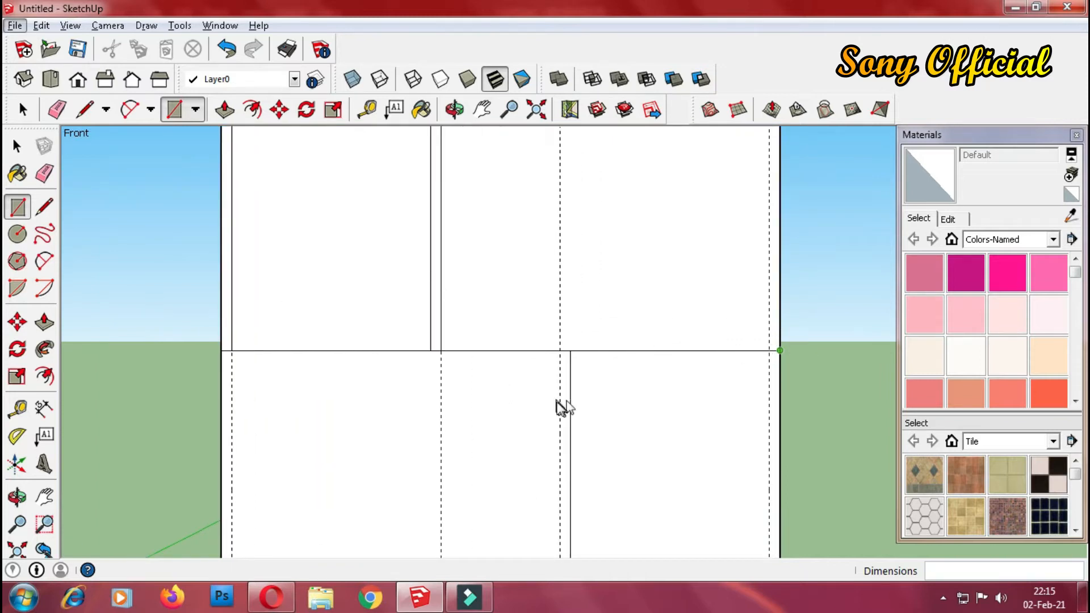
{"action": "left_click", "coordinate": [17, 210]}
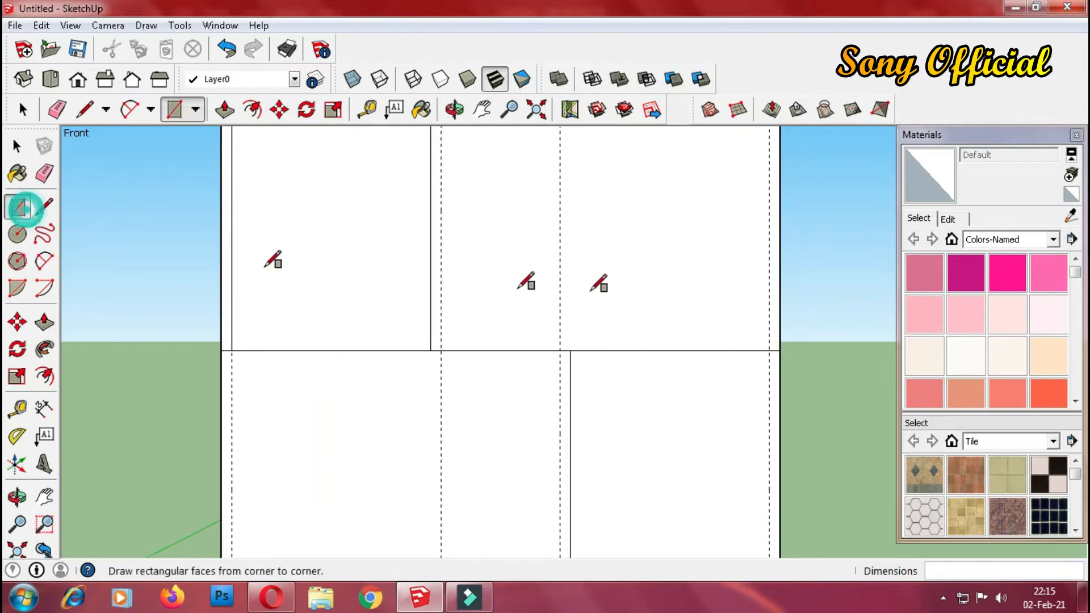
{"action": "left_click", "coordinate": [768, 350]}
{"action": "key", "text": "ctrl+z"}
Draw a 470 by 385 cm rectangle in the upper-right room, between the vertical guides, from the horizontal dividing line to the top guide.
{"action": "left_click", "coordinate": [769, 351]}
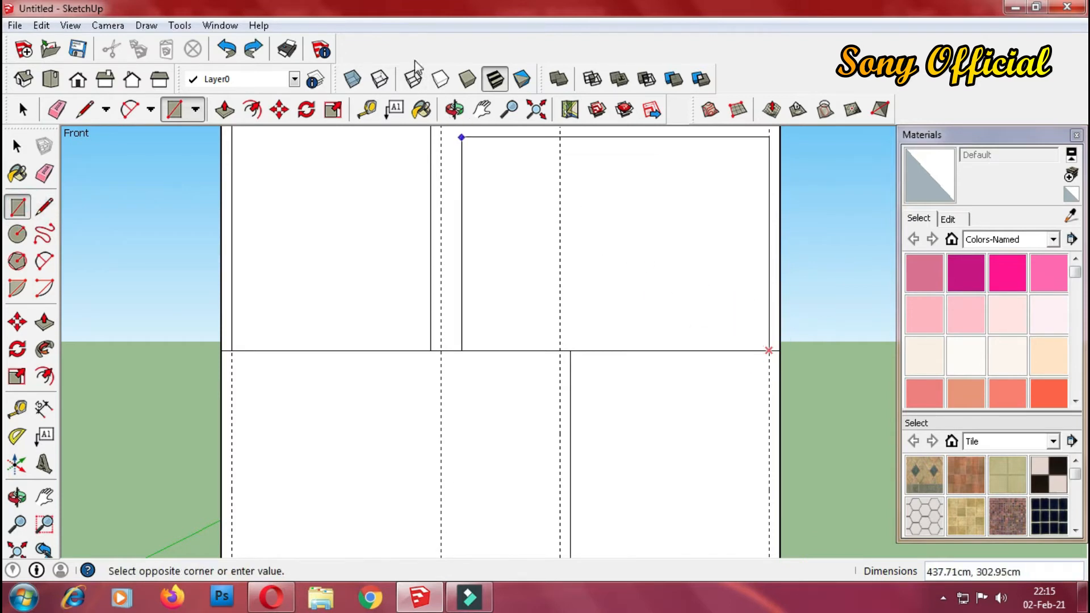
{"action": "scroll", "coordinate": [458, 167], "scroll_direction": "down", "scroll_amount": 1}
{"action": "scroll", "coordinate": [466, 165], "scroll_direction": "down", "scroll_amount": 5}
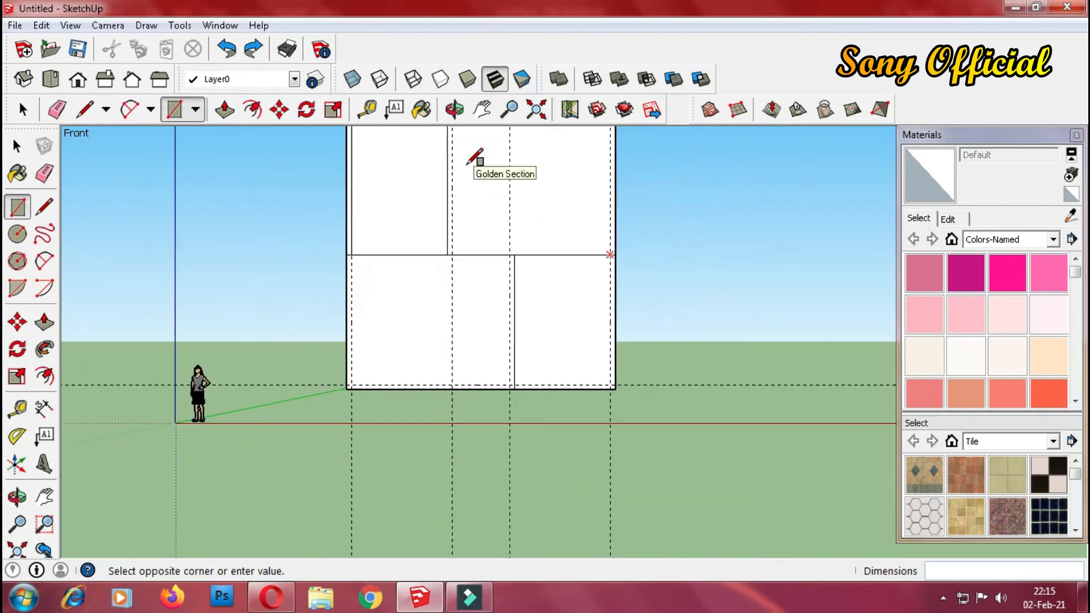
{"action": "scroll", "coordinate": [475, 114], "scroll_direction": "up", "scroll_amount": 4}
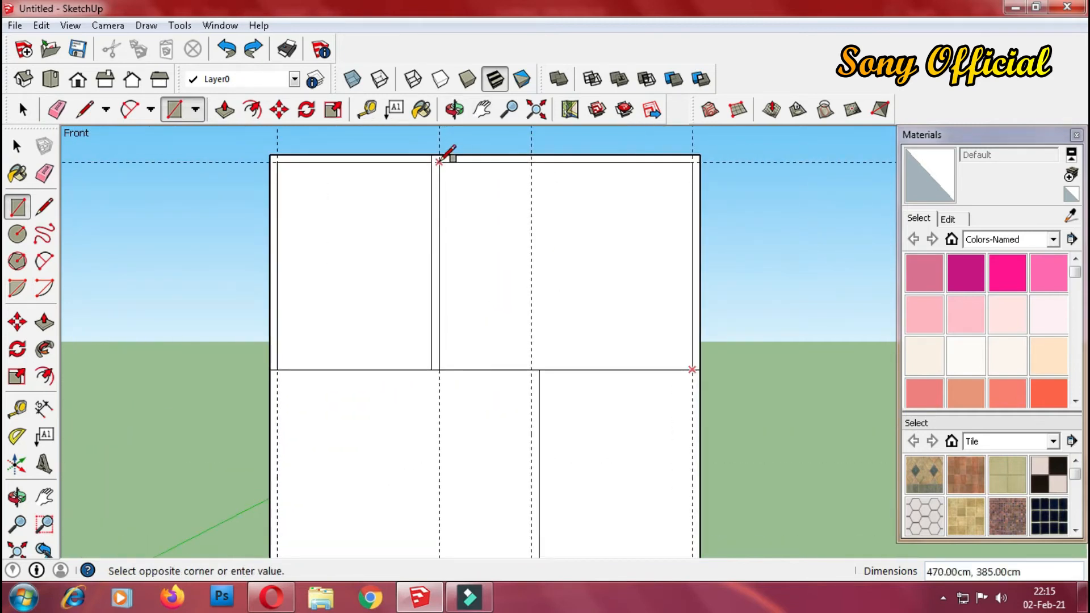
{"action": "left_click", "coordinate": [439, 163]}
Draw a 470 by 385 cm rectangle in the lower-left room, from the horizontal dividing line at the left guide to the lower guide intersection.
{"action": "scroll", "coordinate": [517, 399], "scroll_direction": "down", "scroll_amount": 4}
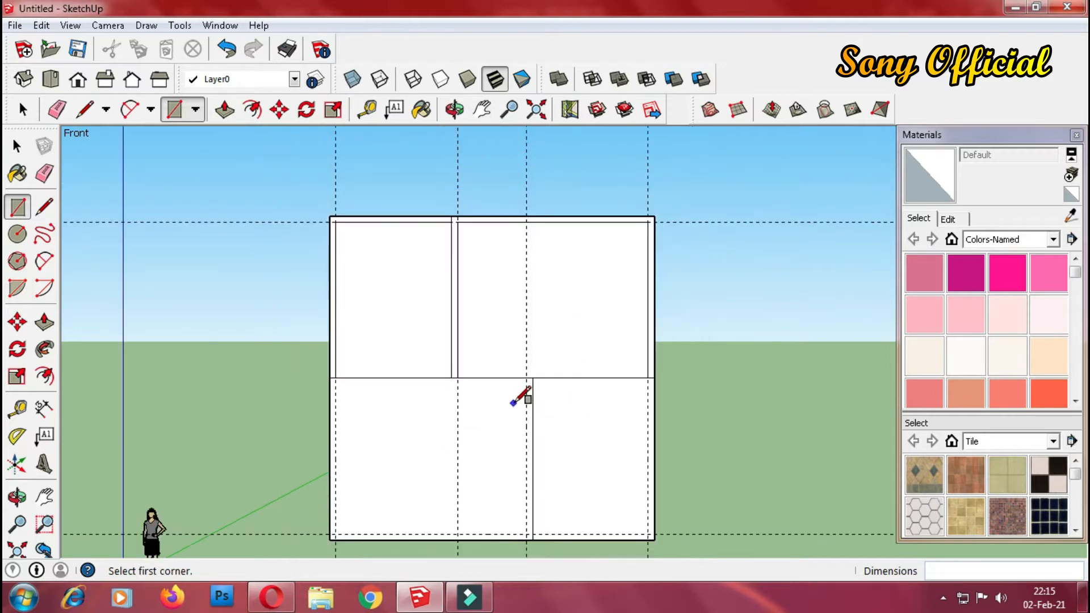
{"action": "scroll", "coordinate": [400, 494], "scroll_direction": "up", "scroll_amount": 5}
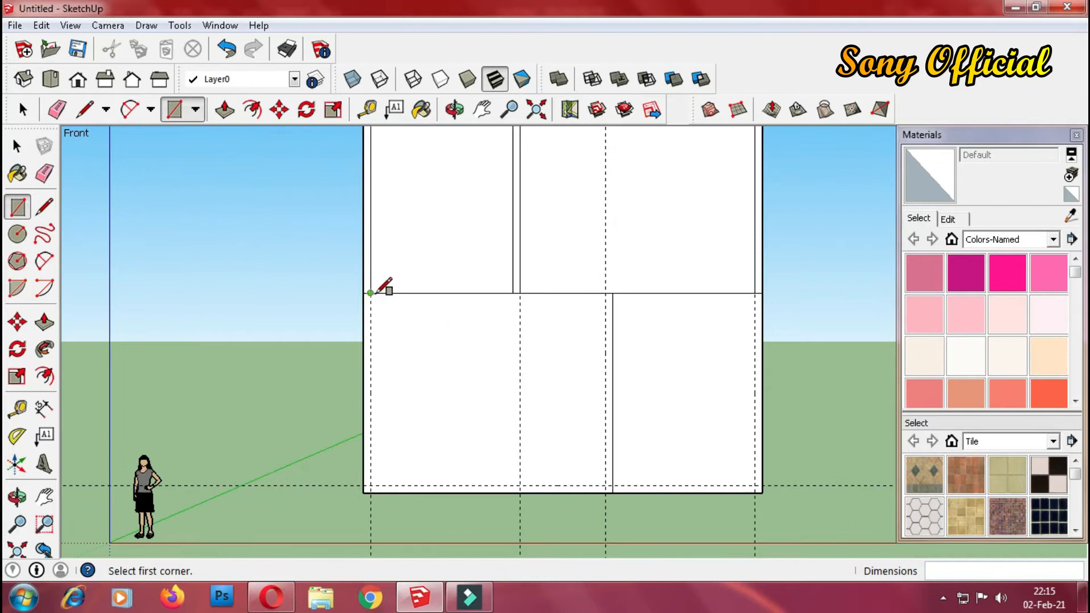
{"action": "left_click", "coordinate": [370, 293]}
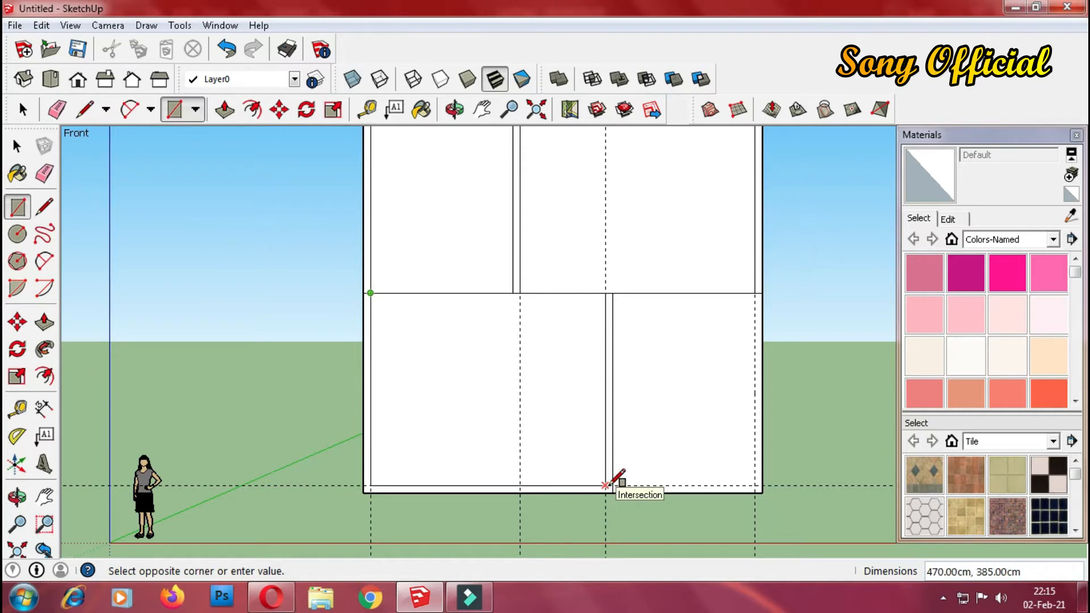
{"action": "left_click", "coordinate": [605, 486]}
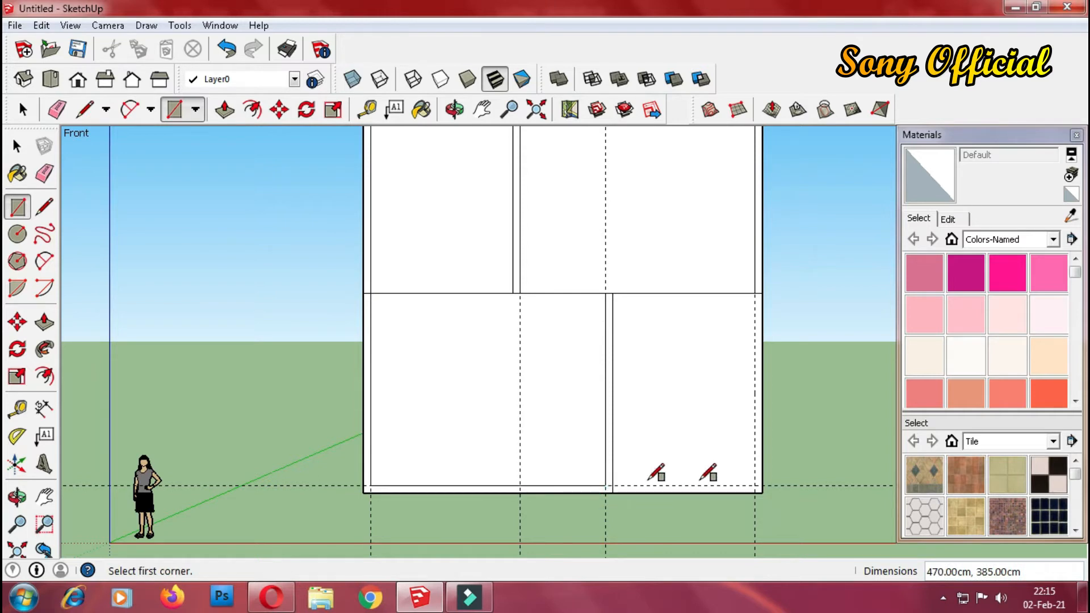
{"action": "left_click", "coordinate": [754, 485]}
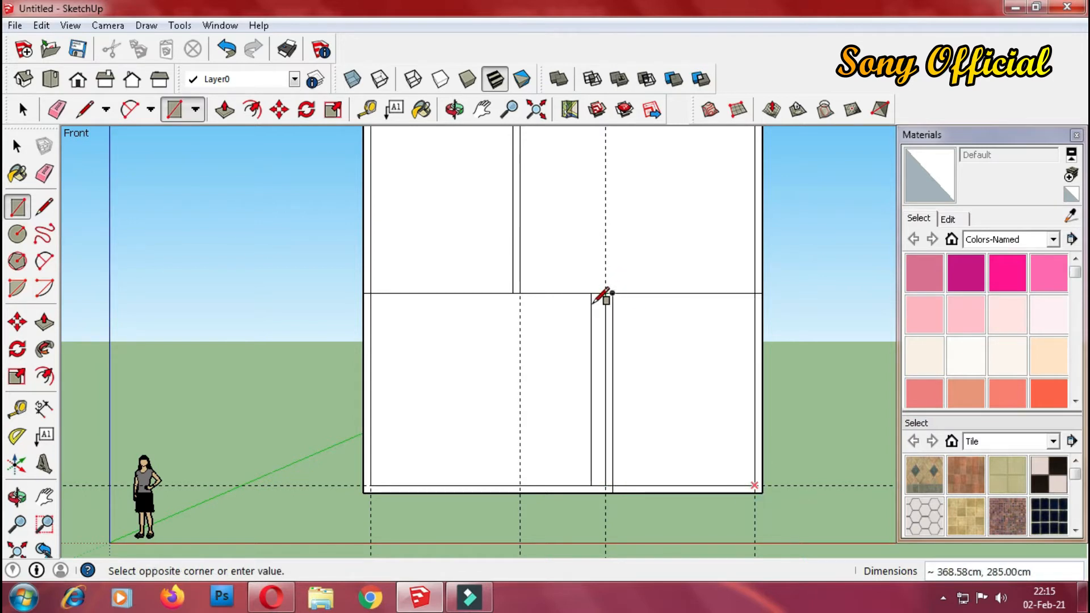
{"action": "left_click", "coordinate": [603, 307]}
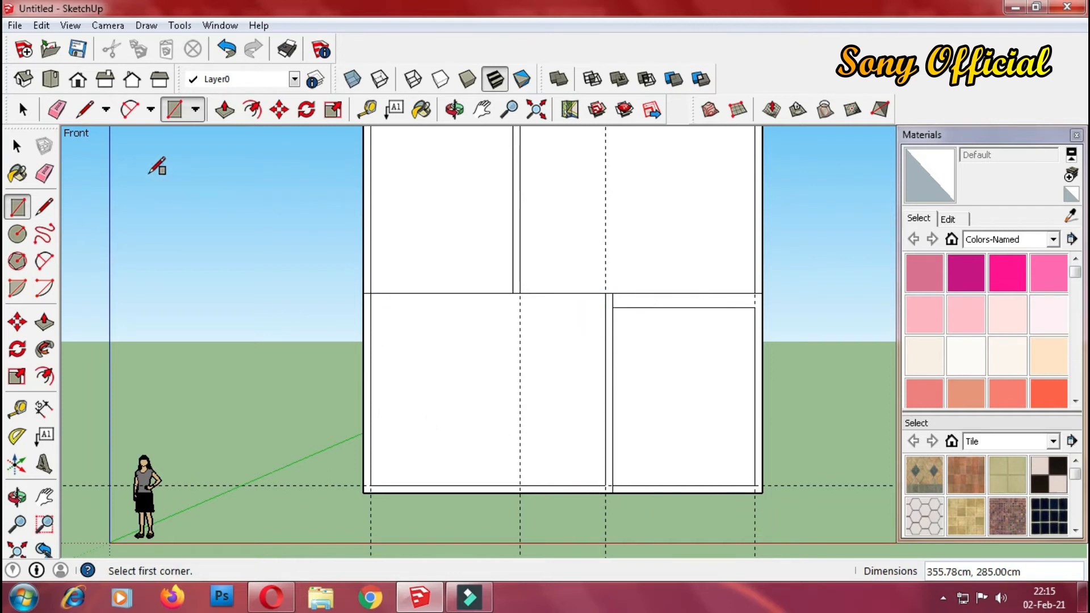
{"action": "key", "text": "ctrl+z"}
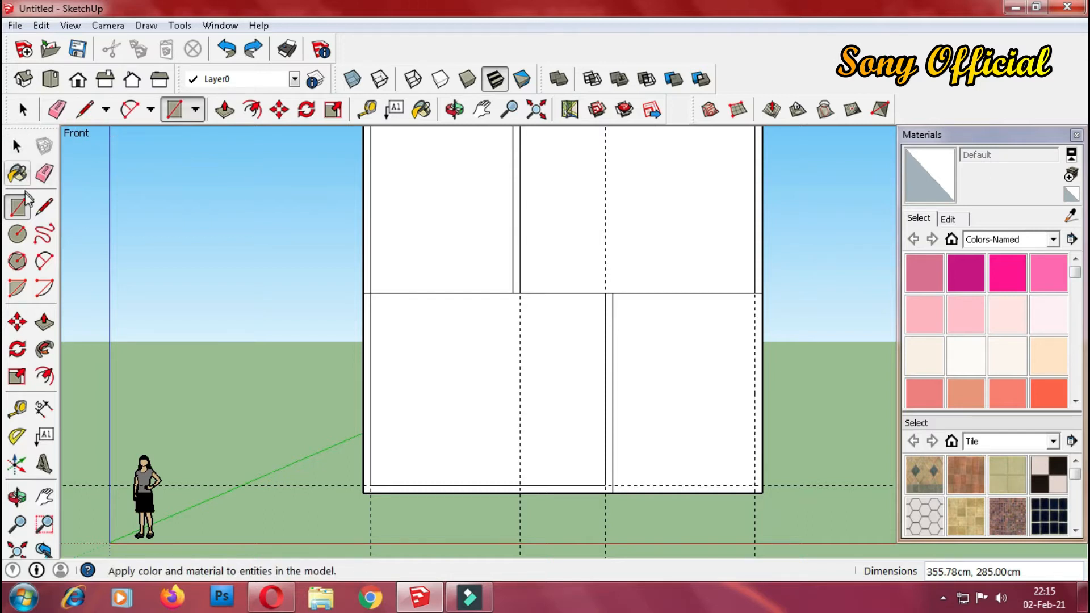
Place a horizontal guide 15 cm above the full-width dividing line.
{"action": "left_click", "coordinate": [17, 408]}
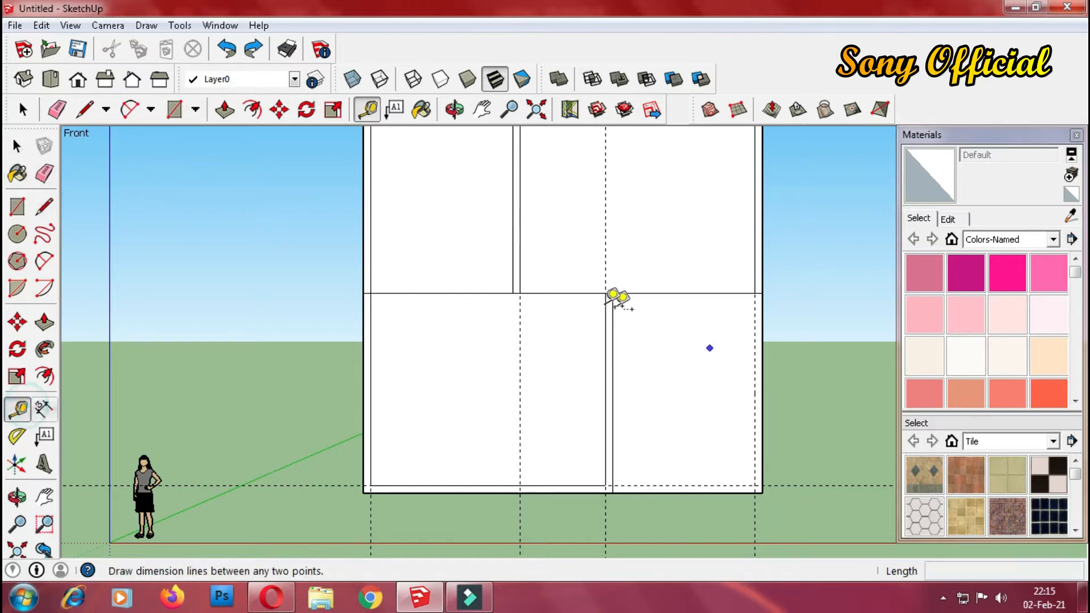
{"action": "left_click", "coordinate": [590, 294]}
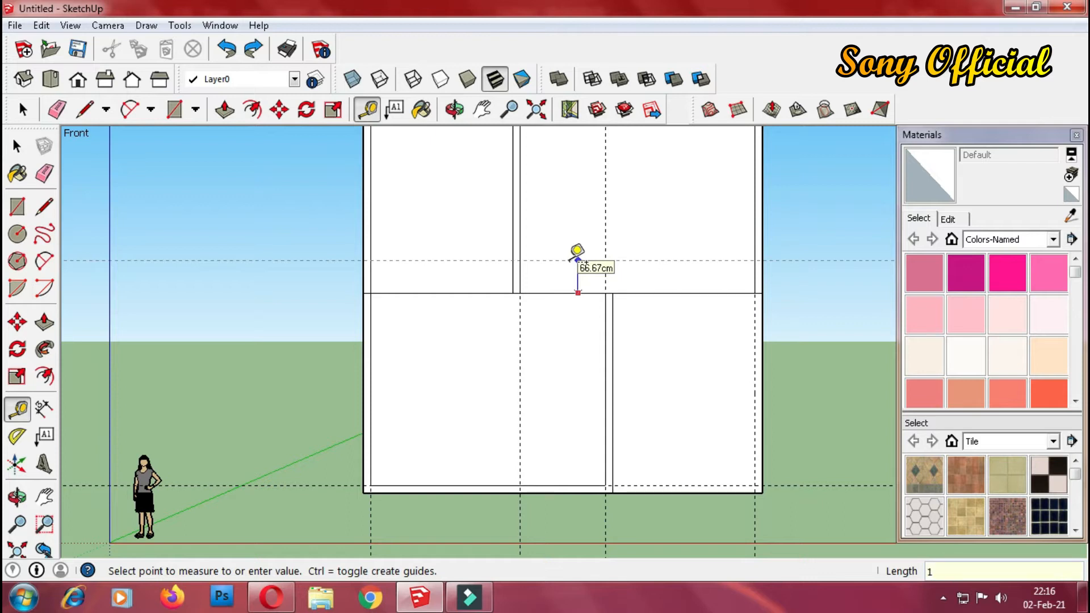
{"action": "type", "text": "15"}
{"action": "key", "text": "Return"}
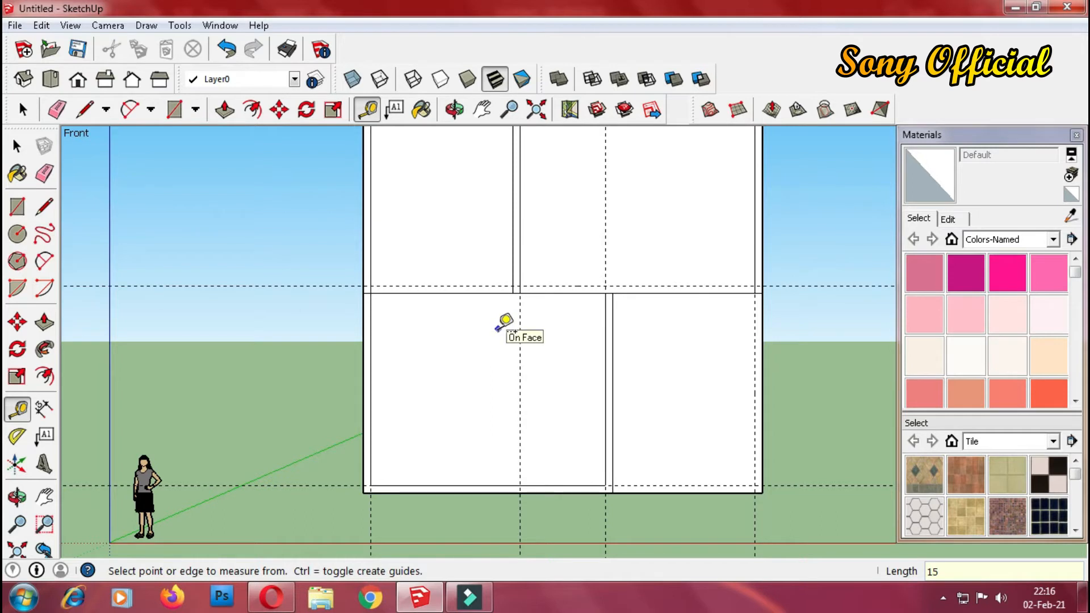
Draw a line along the horizontal guide above the dividing line, from the plan's left outer edge to its right outer edge.
{"action": "scroll", "coordinate": [502, 329], "scroll_direction": "down", "scroll_amount": 1}
{"action": "scroll", "coordinate": [502, 328], "scroll_direction": "down", "scroll_amount": 1}
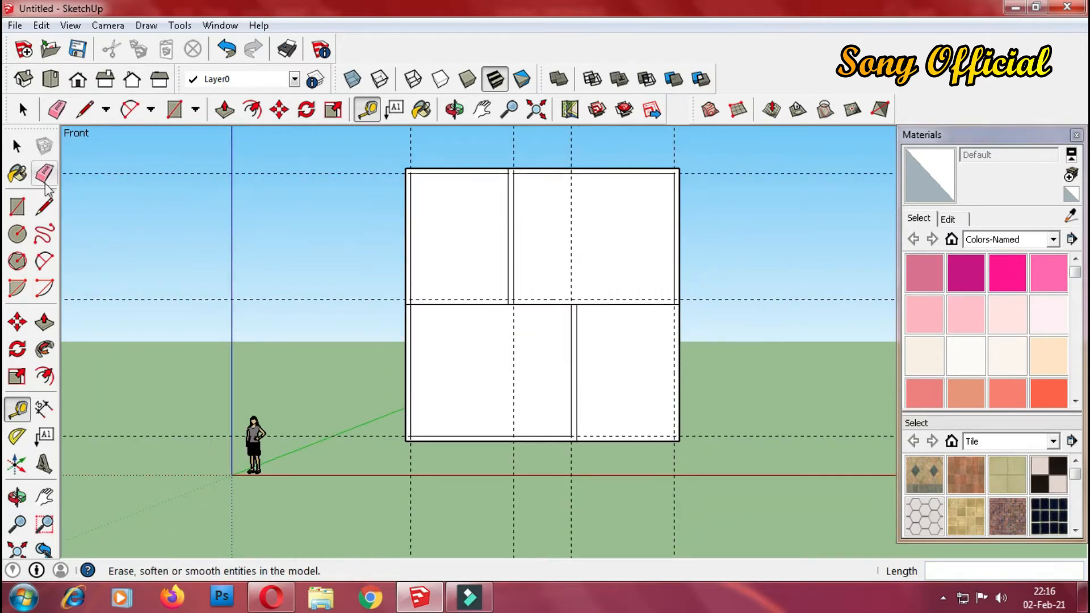
{"action": "left_click", "coordinate": [18, 207]}
{"action": "left_click", "coordinate": [48, 208]}
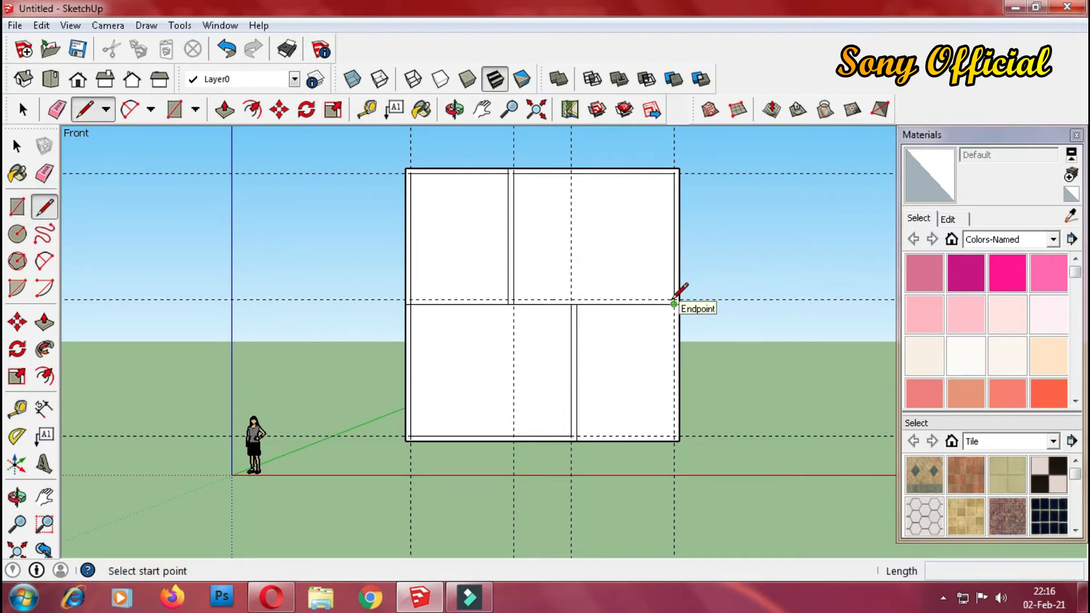
{"action": "scroll", "coordinate": [674, 304], "scroll_direction": "up", "scroll_amount": 3}
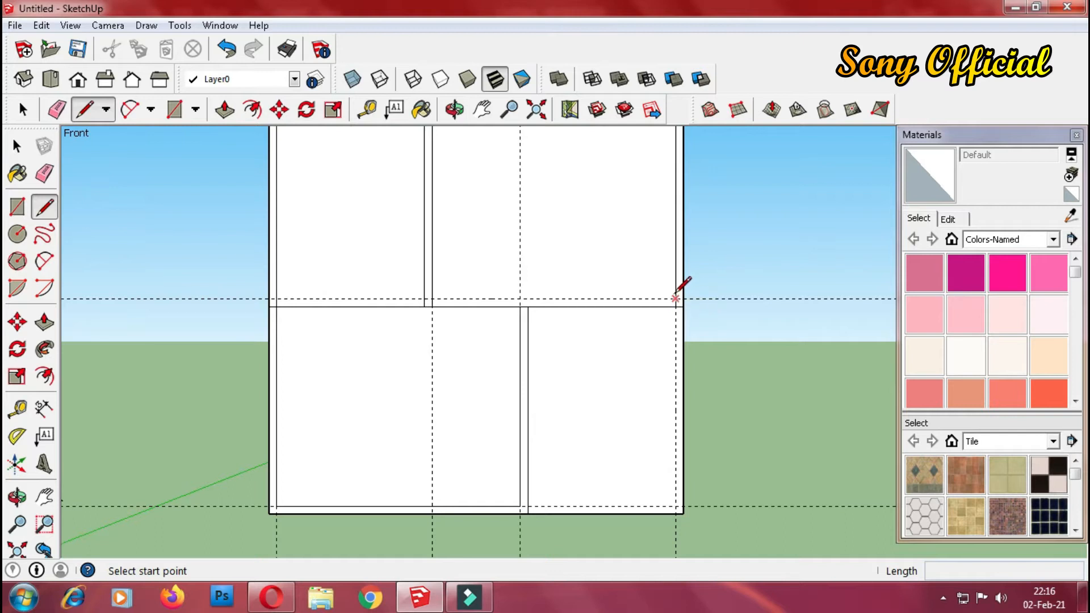
{"action": "left_click", "coordinate": [675, 298]}
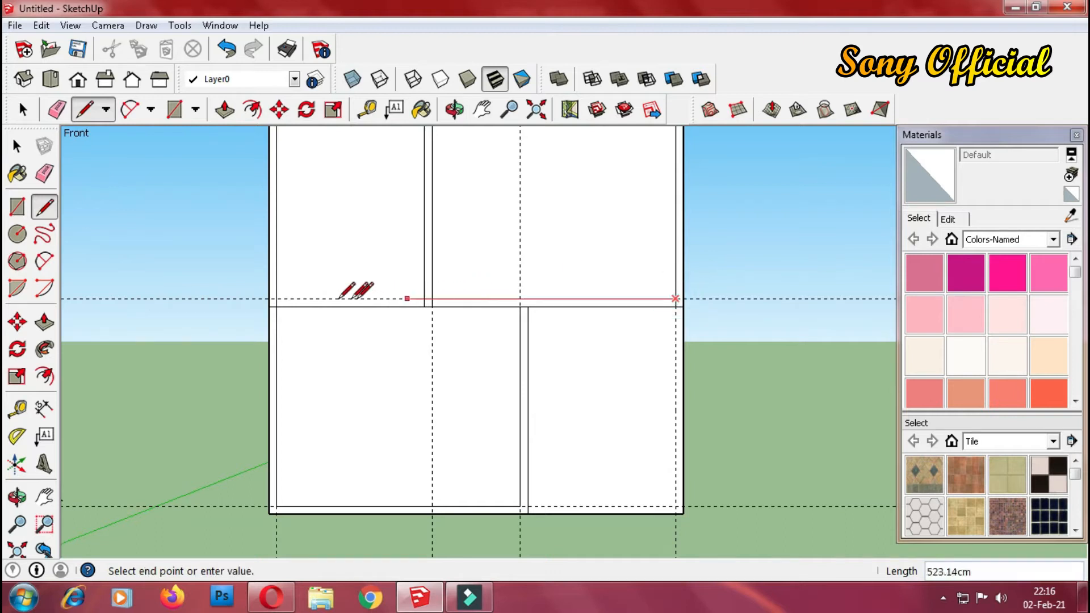
{"action": "left_click", "coordinate": [269, 299]}
{"action": "left_click", "coordinate": [675, 298]}
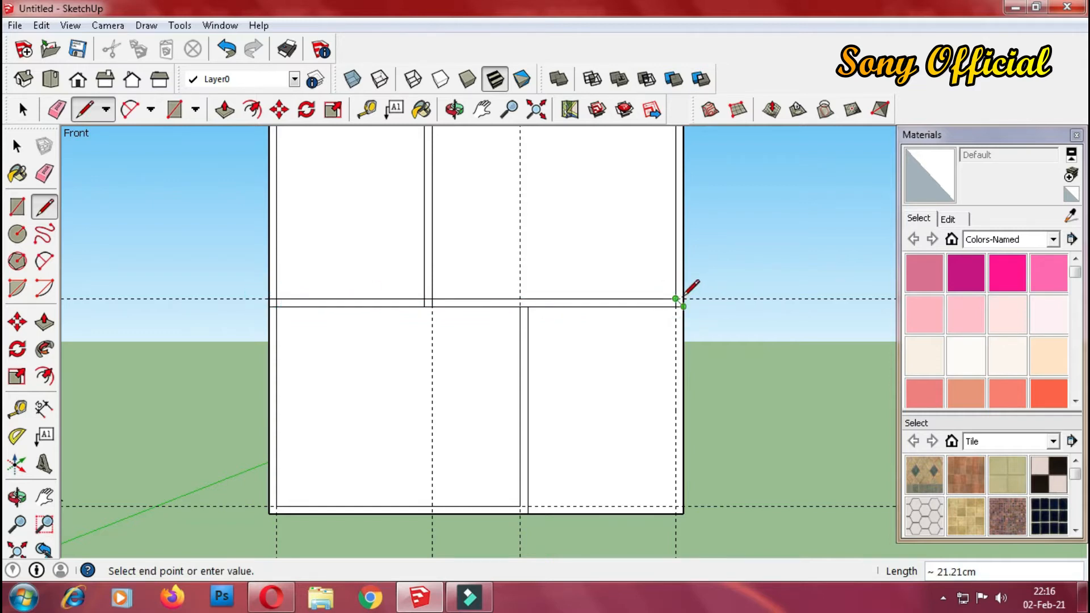
{"action": "left_click", "coordinate": [684, 297]}
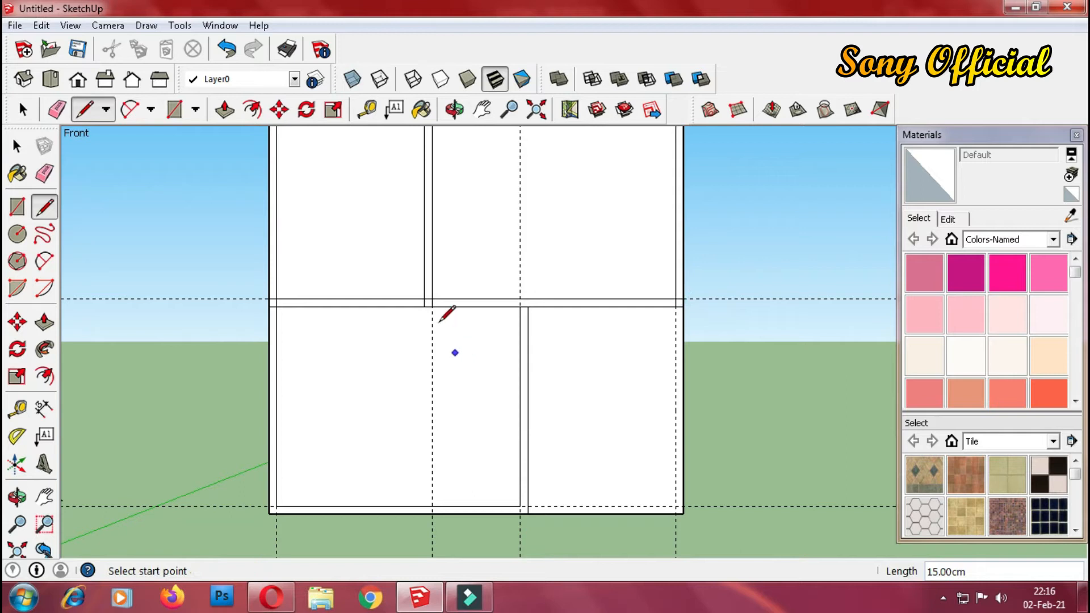
Erase all the vertical and horizontal construction guides around the floor plan.
{"action": "scroll", "coordinate": [523, 312], "scroll_direction": "down", "scroll_amount": 4}
{"action": "left_click", "coordinate": [44, 172]}
{"action": "left_click", "coordinate": [432, 189]}
{"action": "left_click", "coordinate": [488, 196]}
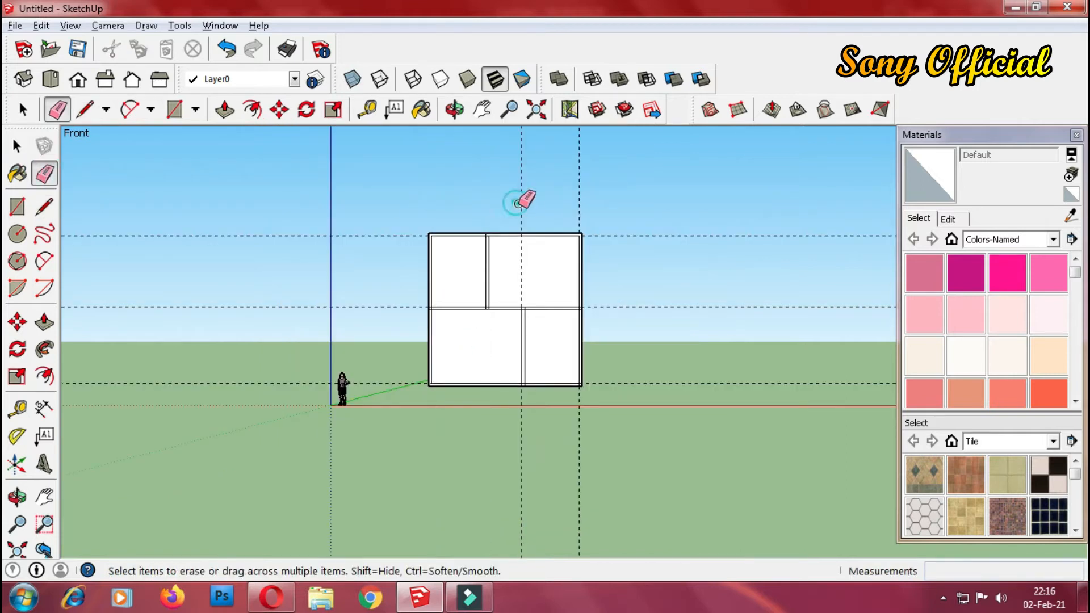
{"action": "left_click", "coordinate": [521, 204]}
{"action": "left_click", "coordinate": [576, 203]}
{"action": "left_click", "coordinate": [635, 236]}
{"action": "left_click", "coordinate": [578, 206]}
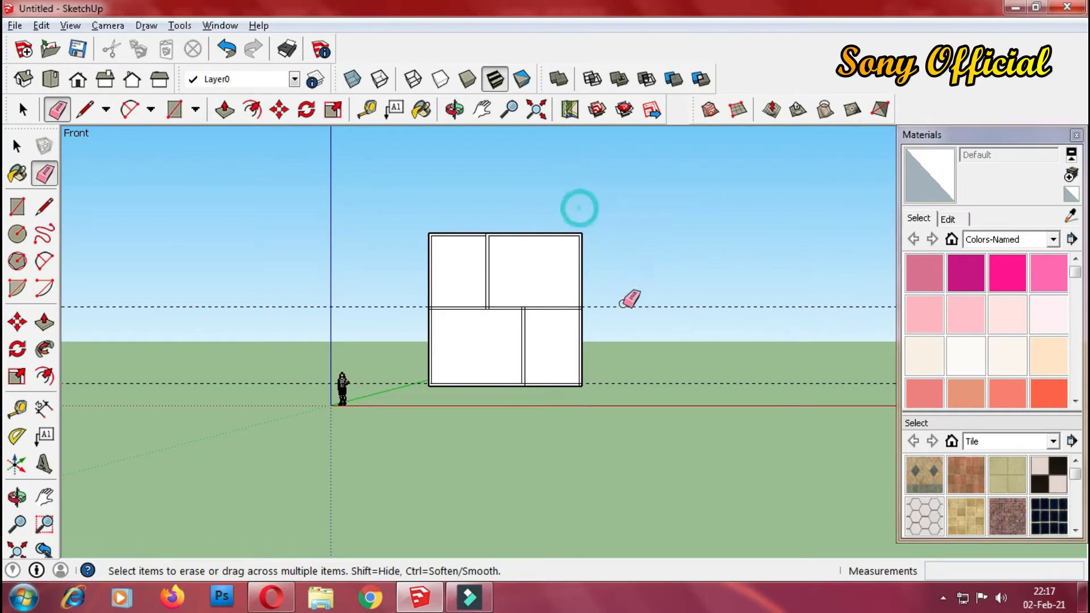
{"action": "left_click", "coordinate": [615, 307]}
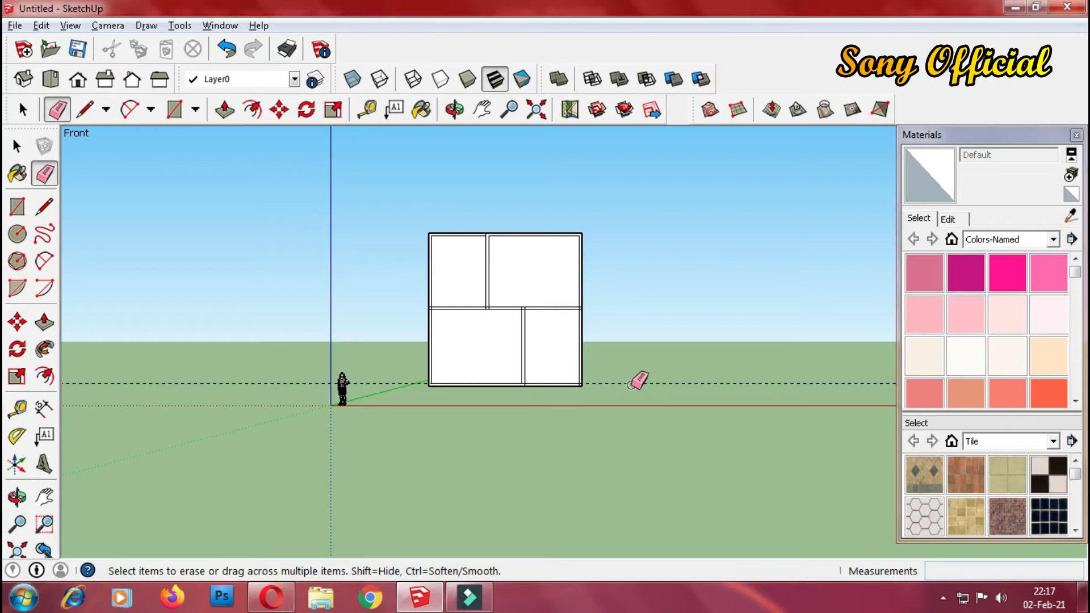
{"action": "left_click", "coordinate": [628, 384]}
Draw short lines at the upper dividing wall's head, from the upper-right room's corner to the outer edge and across the wall.
{"action": "scroll", "coordinate": [377, 365], "scroll_direction": "up", "scroll_amount": 3}
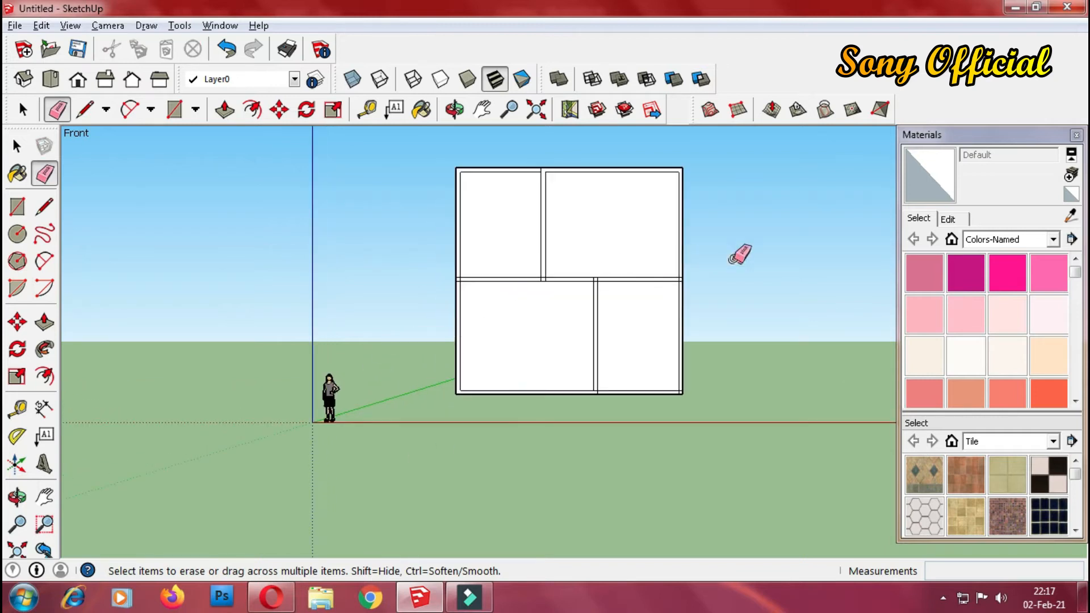
{"action": "scroll", "coordinate": [755, 222], "scroll_direction": "up", "scroll_amount": 3}
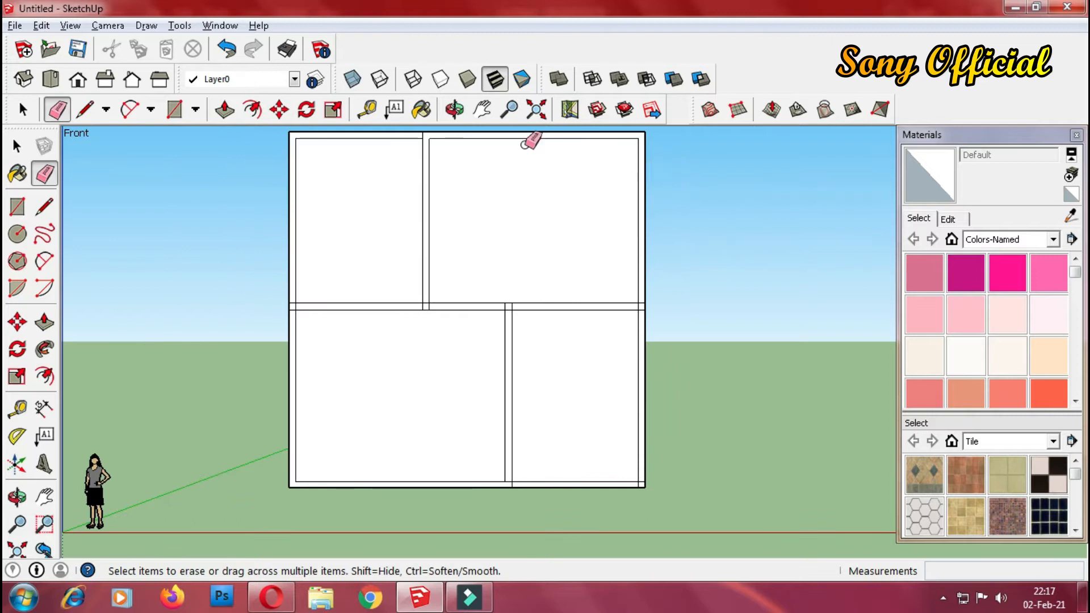
{"action": "left_click", "coordinate": [44, 206]}
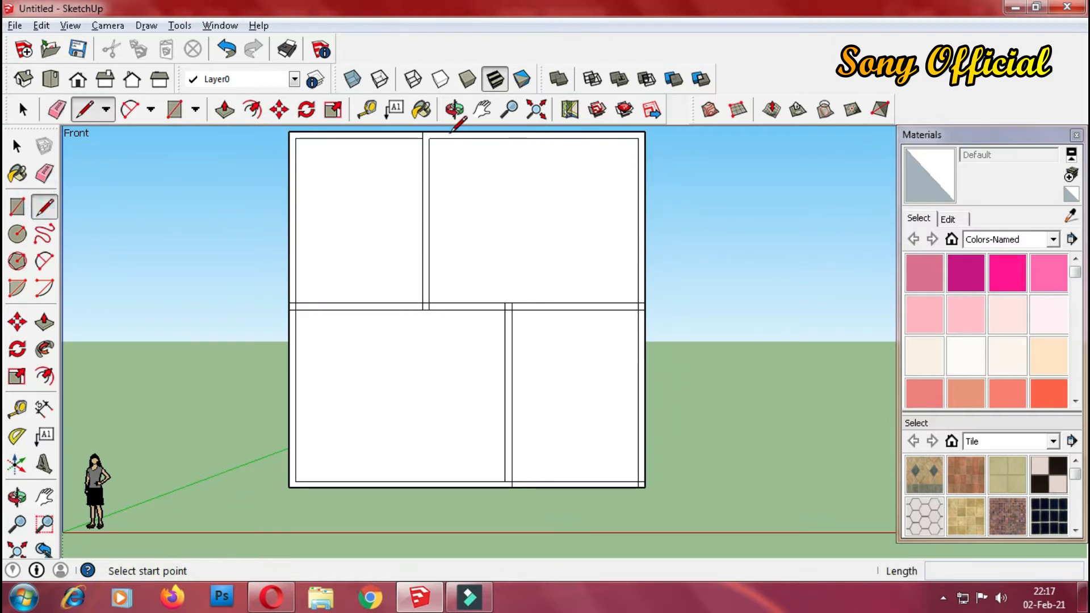
{"action": "scroll", "coordinate": [440, 136], "scroll_direction": "up", "scroll_amount": 1}
{"action": "scroll", "coordinate": [439, 136], "scroll_direction": "up", "scroll_amount": 1}
{"action": "left_click", "coordinate": [423, 136]}
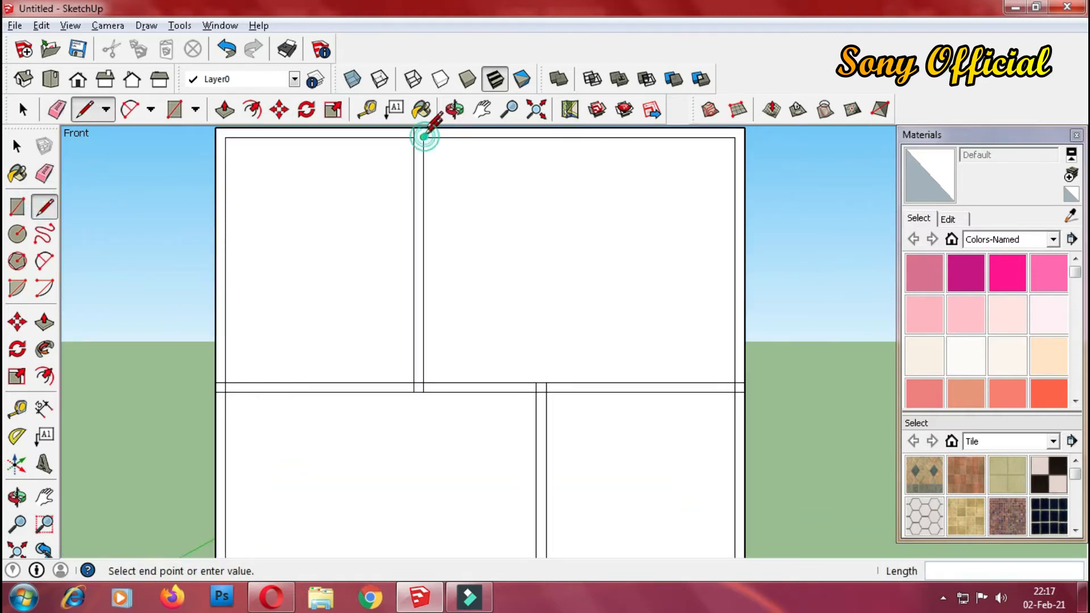
{"action": "scroll", "coordinate": [424, 129], "scroll_direction": "up", "scroll_amount": 2}
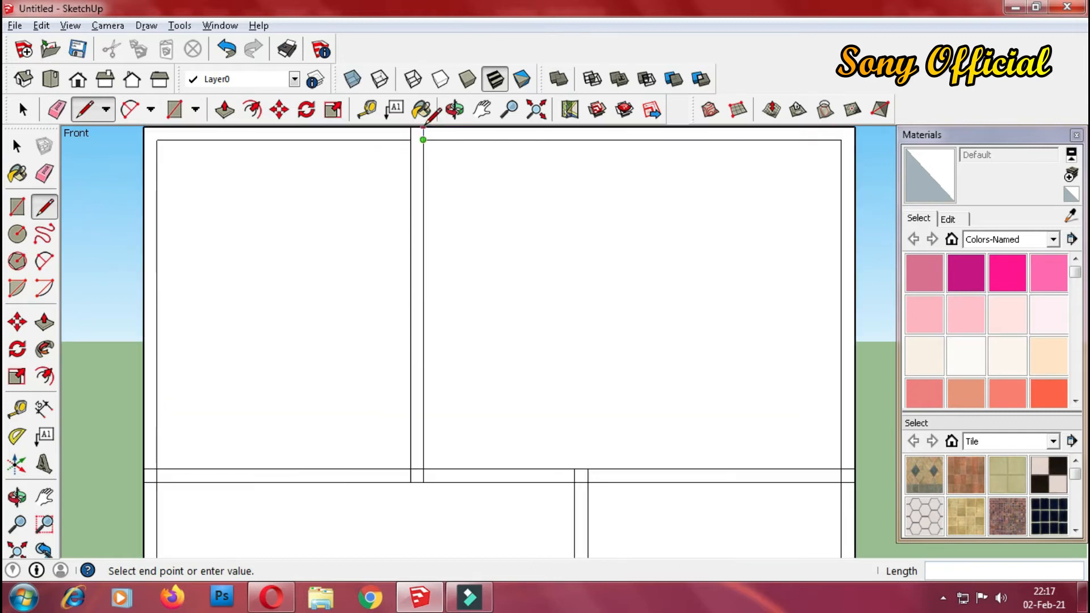
{"action": "left_click", "coordinate": [424, 129]}
{"action": "left_click", "coordinate": [422, 144]}
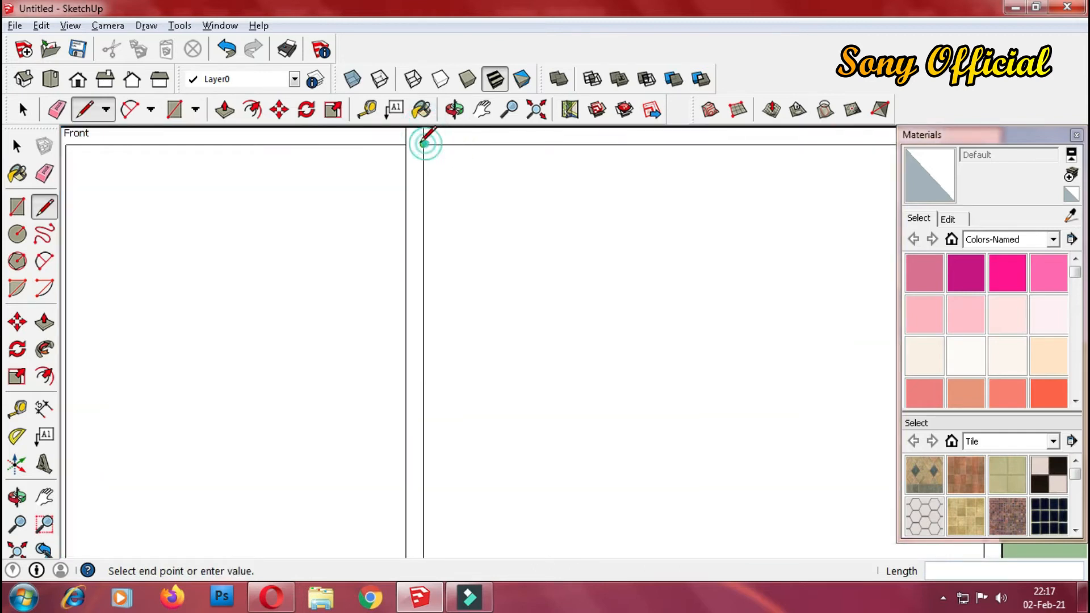
{"action": "left_click", "coordinate": [407, 144]}
{"action": "scroll", "coordinate": [428, 202], "scroll_direction": "down", "scroll_amount": 2}
{"action": "scroll", "coordinate": [423, 205], "scroll_direction": "down", "scroll_amount": 1}
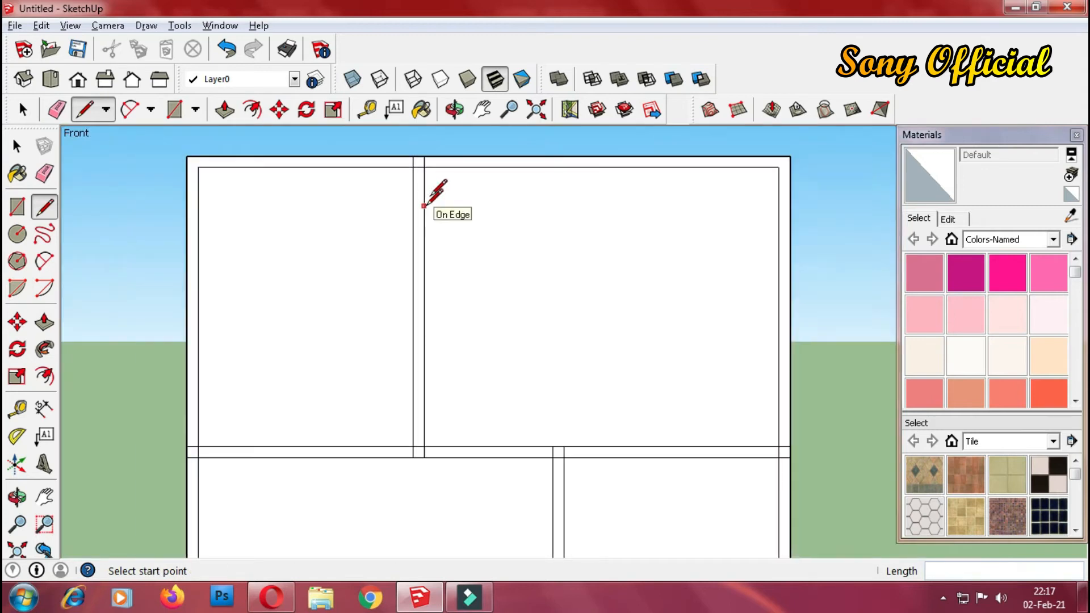
{"action": "scroll", "coordinate": [196, 165], "scroll_direction": "down", "scroll_amount": 1}
Draw a 15 by 15 cm rectangle in the upper-right wall corner, between the inner and outer corners.
{"action": "left_click", "coordinate": [17, 207]}
{"action": "scroll", "coordinate": [744, 170], "scroll_direction": "up", "scroll_amount": 3}
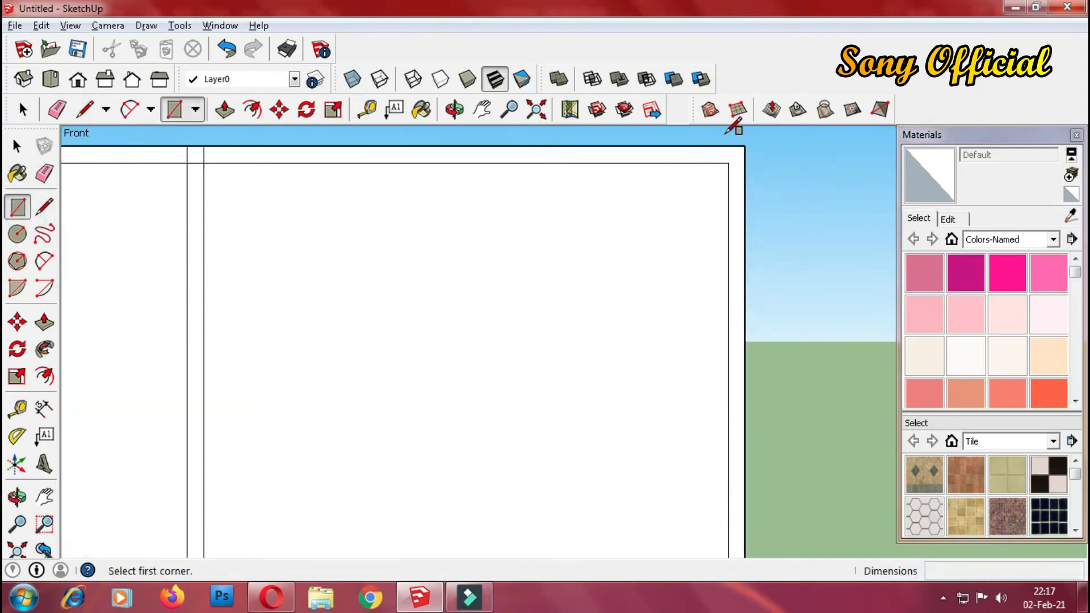
{"action": "left_click", "coordinate": [730, 171]}
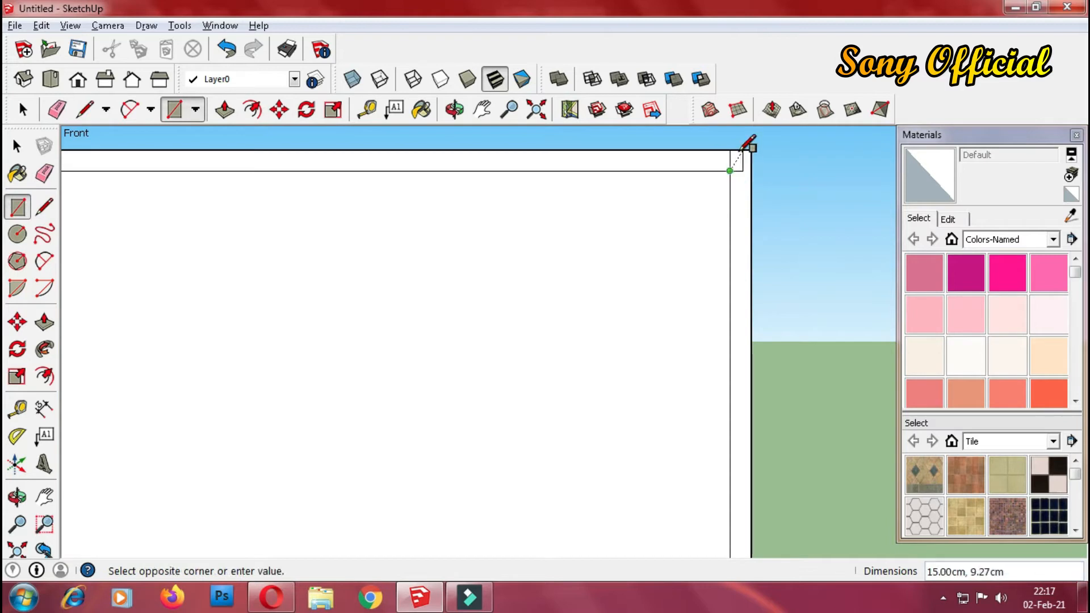
{"action": "left_click", "coordinate": [752, 150]}
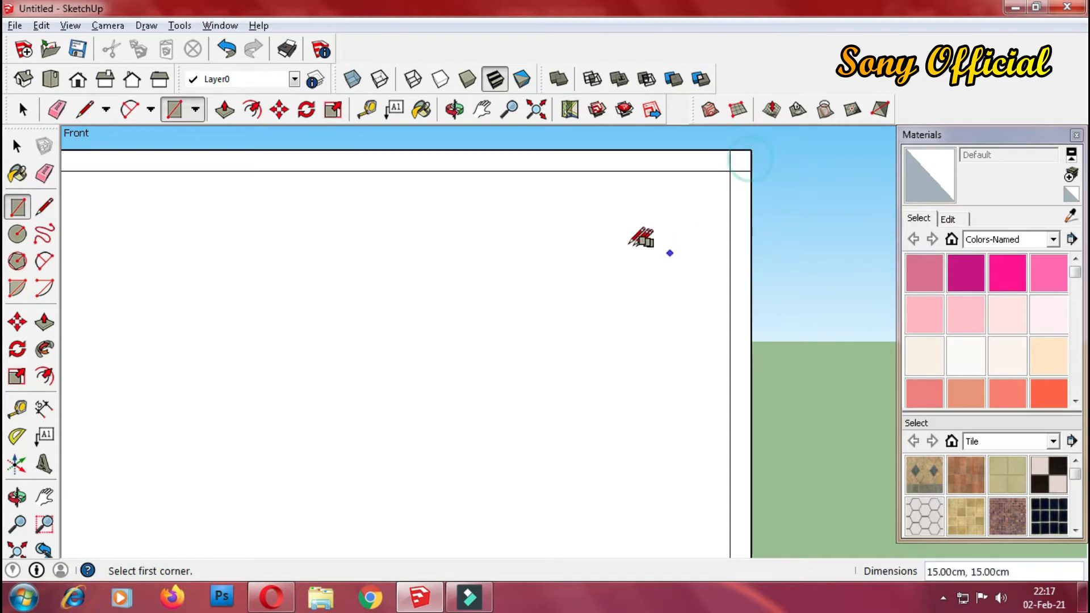
Draw a rectangle in the upper-left wall corner, from the outer corner to the room's inner corner.
{"action": "scroll", "coordinate": [596, 238], "scroll_direction": "down", "scroll_amount": 4}
{"action": "scroll", "coordinate": [500, 280], "scroll_direction": "down", "scroll_amount": 1}
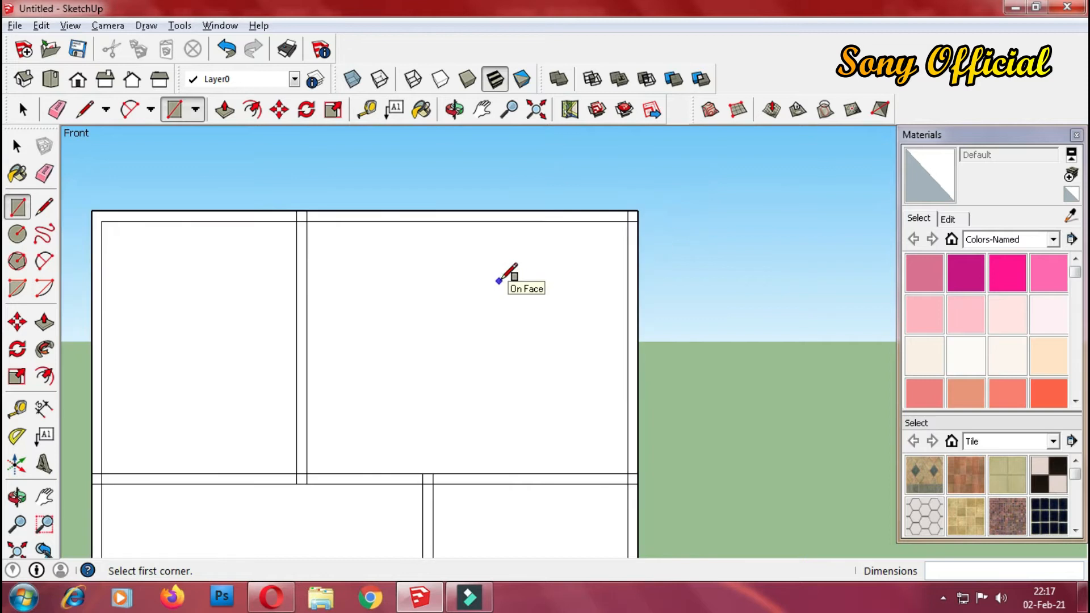
{"action": "scroll", "coordinate": [337, 324], "scroll_direction": "down", "scroll_amount": 1}
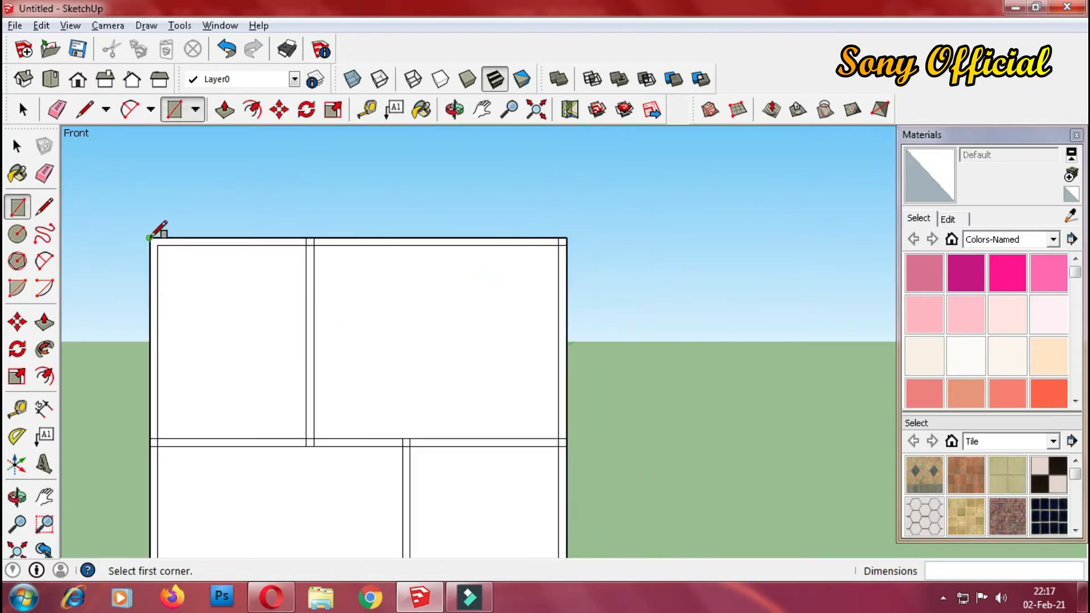
{"action": "scroll", "coordinate": [149, 237], "scroll_direction": "up", "scroll_amount": 5}
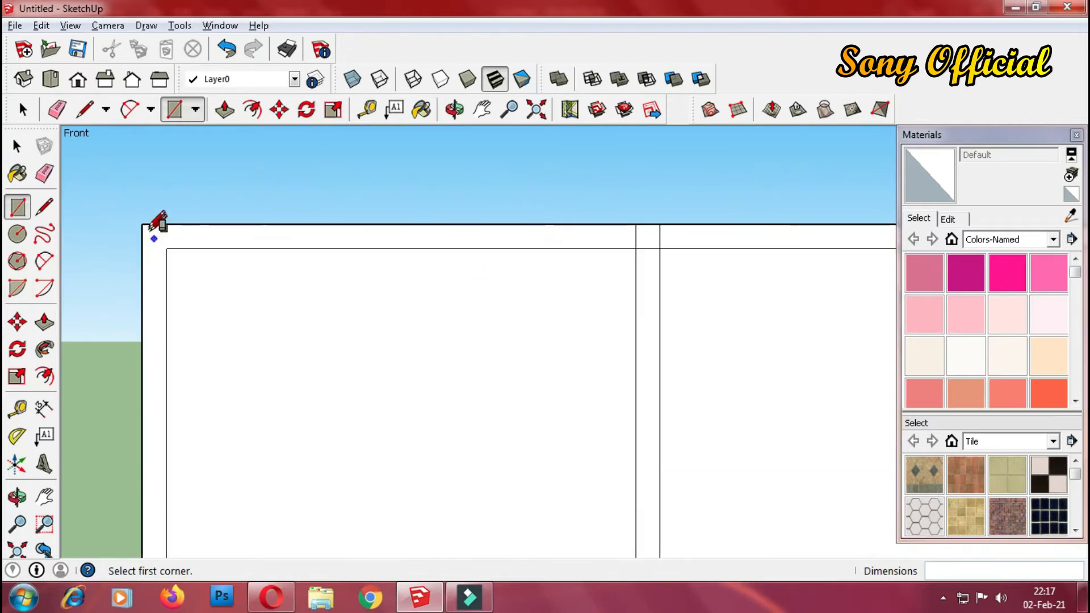
{"action": "left_click", "coordinate": [141, 224]}
{"action": "left_click", "coordinate": [166, 248]}
{"action": "scroll", "coordinate": [167, 323], "scroll_direction": "down", "scroll_amount": 2}
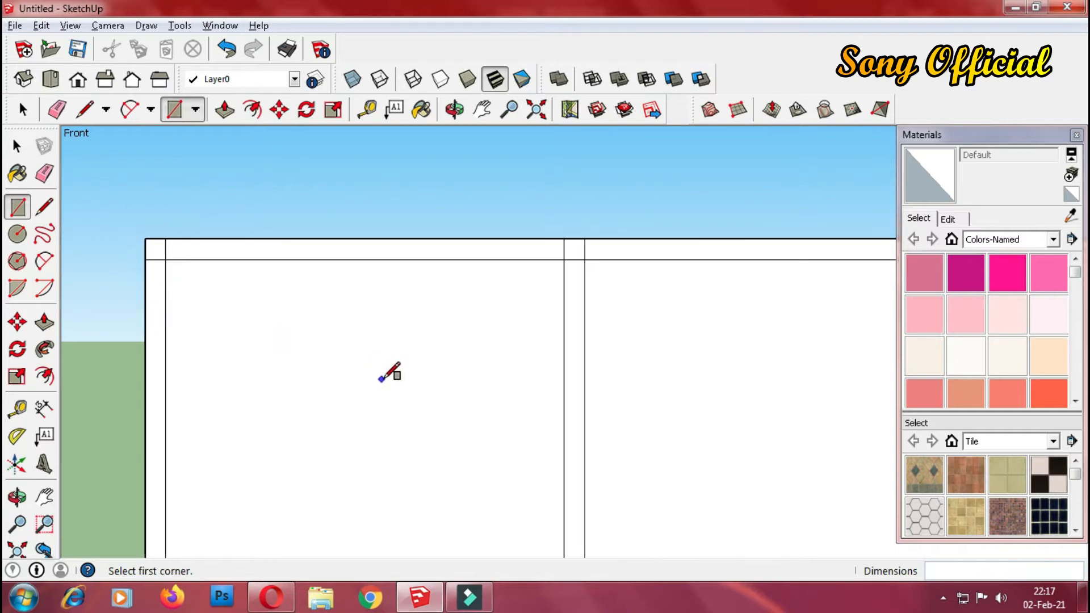
Draw a rectangle in the lower-left wall corner, from the outer corner to the room's inner corner.
{"action": "scroll", "coordinate": [357, 372], "scroll_direction": "down", "scroll_amount": 5}
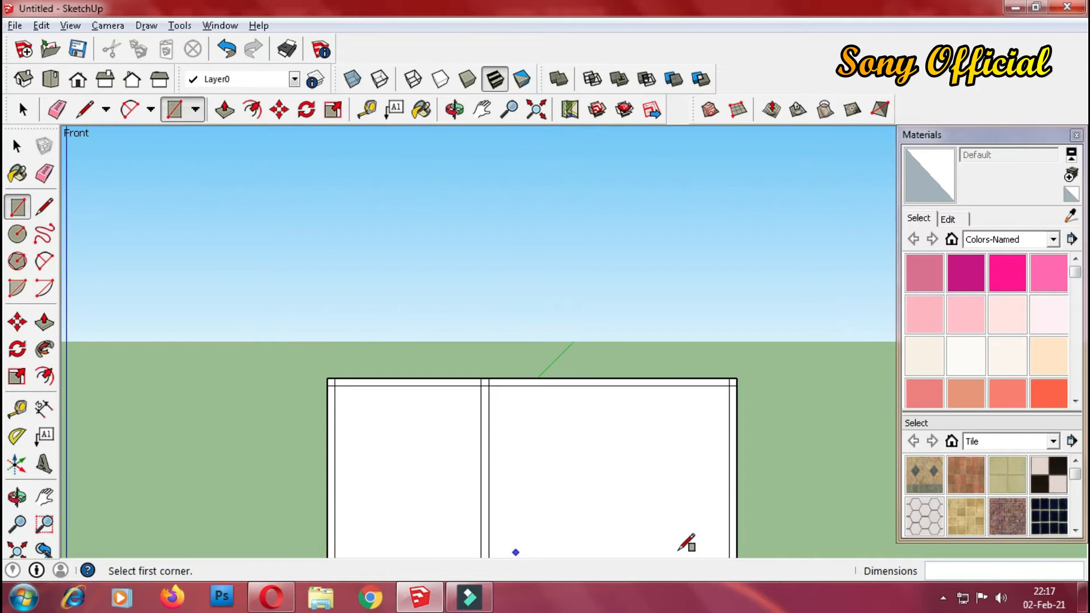
{"action": "scroll", "coordinate": [687, 542], "scroll_direction": "up", "scroll_amount": 2}
{"action": "left_click", "coordinate": [43, 498]}
{"action": "left_click_drag", "start_coordinate": [392, 476], "coordinate": [409, 263]}
{"action": "scroll", "coordinate": [365, 397], "scroll_direction": "down", "scroll_amount": 3}
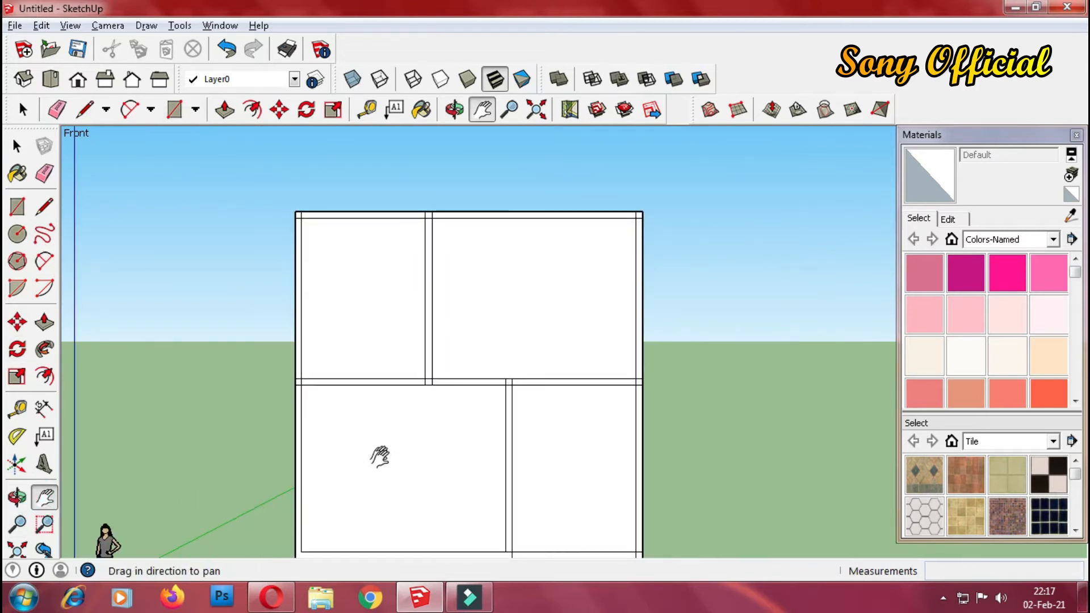
{"action": "scroll", "coordinate": [380, 456], "scroll_direction": "down", "scroll_amount": 2}
{"action": "scroll", "coordinate": [355, 539], "scroll_direction": "up", "scroll_amount": 3}
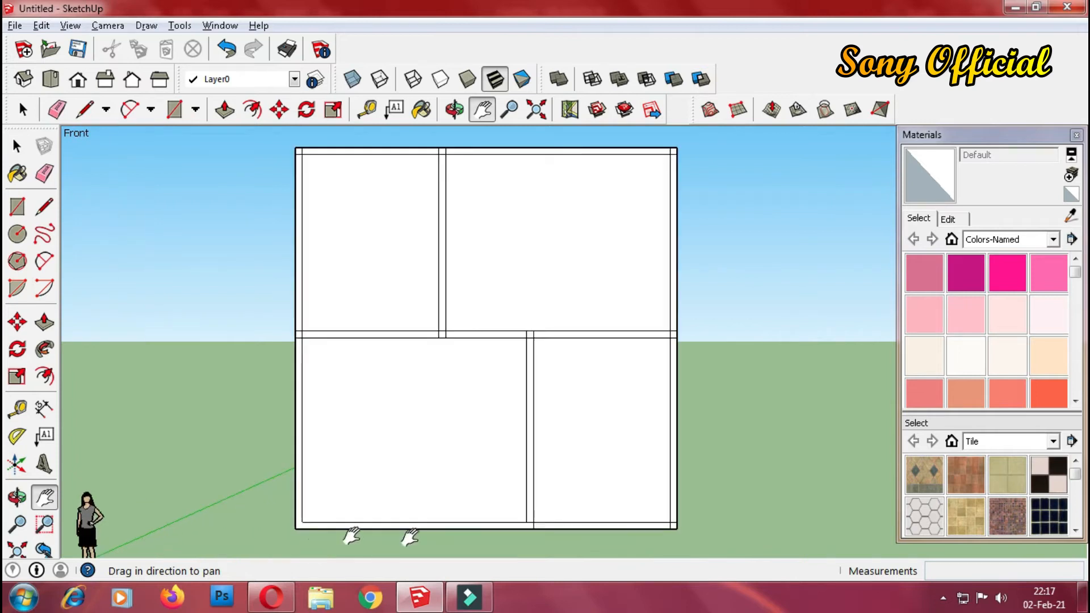
{"action": "scroll", "coordinate": [284, 528], "scroll_direction": "up", "scroll_amount": 5}
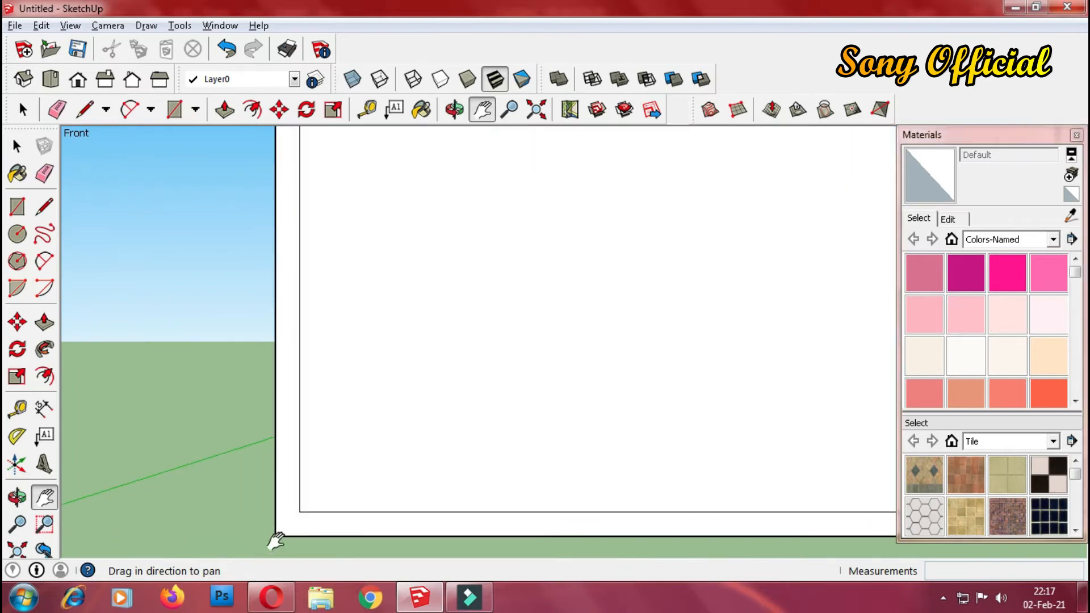
{"action": "left_click", "coordinate": [17, 207]}
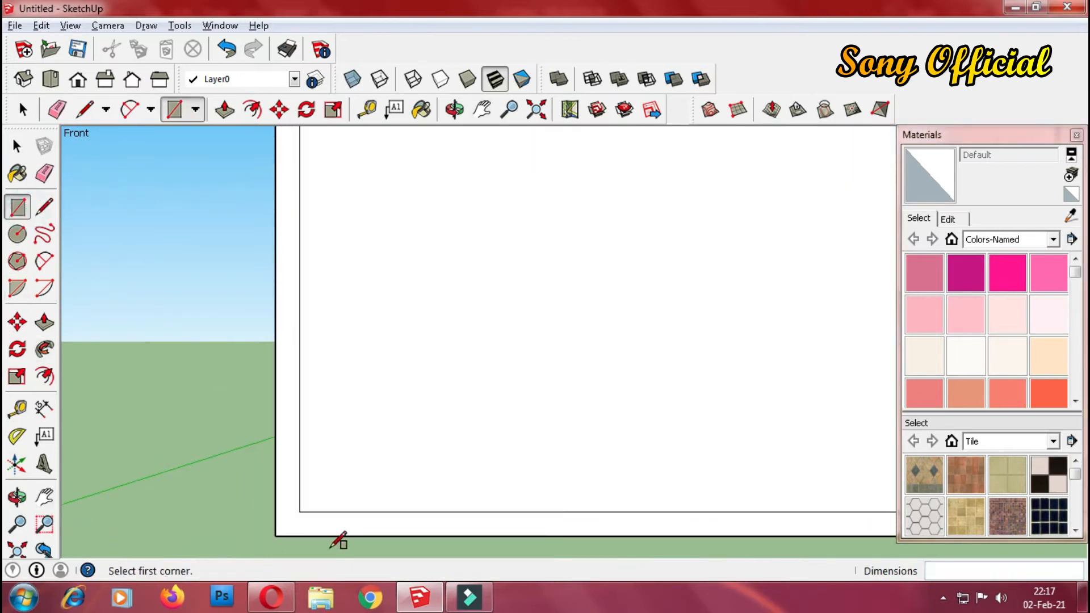
{"action": "left_click", "coordinate": [276, 535]}
{"action": "left_click", "coordinate": [300, 511]}
{"action": "scroll", "coordinate": [639, 477], "scroll_direction": "down", "scroll_amount": 2}
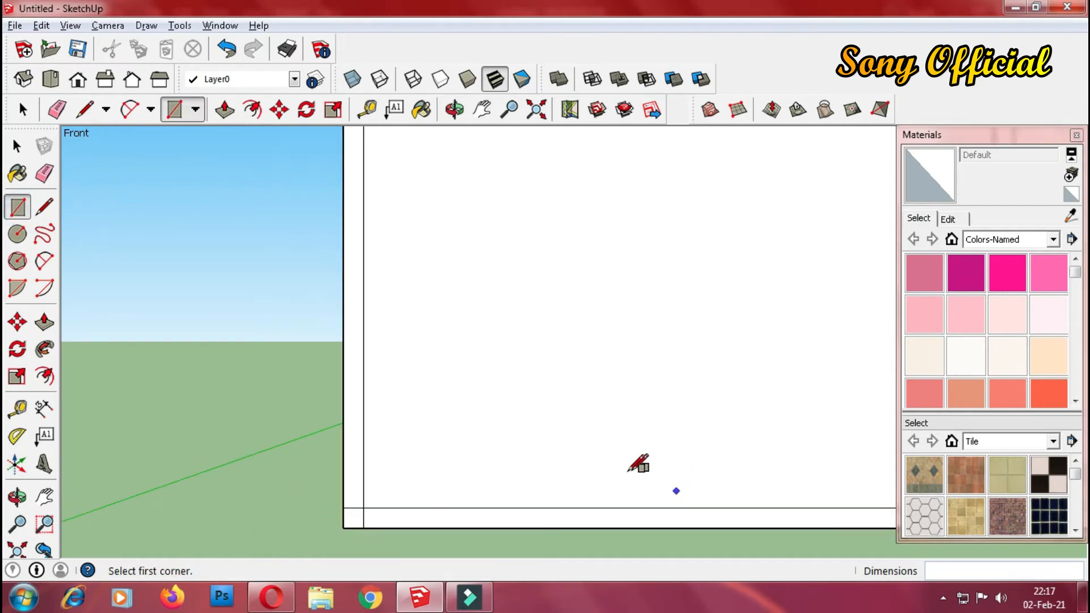
Draw a short vertical line from the lower-left room's lower-right inner corner to the plan's lower outer edge.
{"action": "scroll", "coordinate": [653, 478], "scroll_direction": "down", "scroll_amount": 2}
{"action": "scroll", "coordinate": [481, 474], "scroll_direction": "down", "scroll_amount": 1}
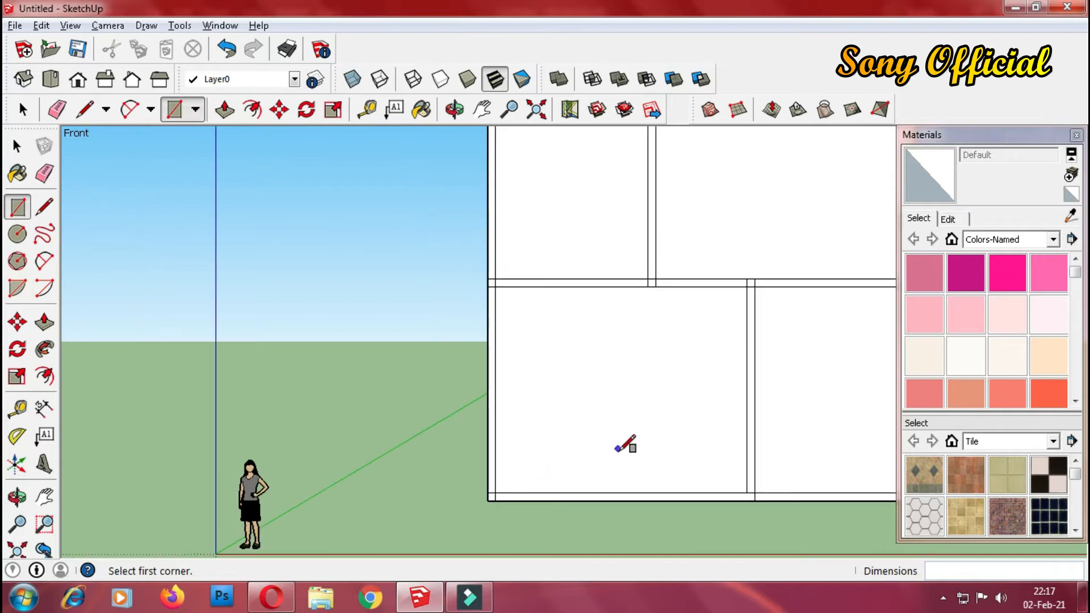
{"action": "scroll", "coordinate": [627, 444], "scroll_direction": "down", "scroll_amount": 1}
{"action": "scroll", "coordinate": [795, 468], "scroll_direction": "up", "scroll_amount": 1}
{"action": "scroll", "coordinate": [806, 469], "scroll_direction": "up", "scroll_amount": 2}
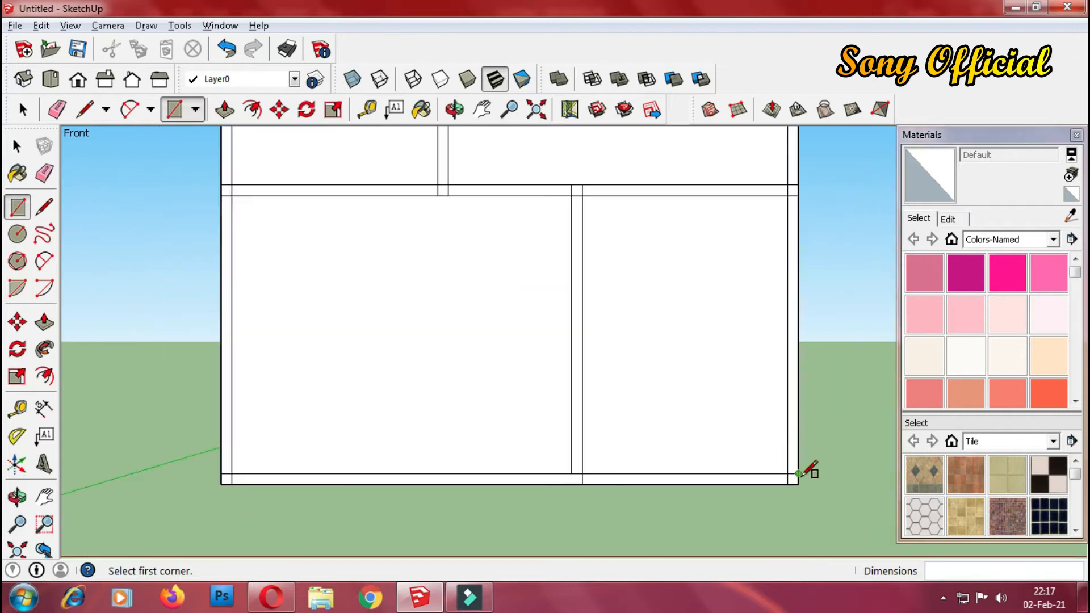
{"action": "scroll", "coordinate": [555, 457], "scroll_direction": "down", "scroll_amount": 2}
{"action": "scroll", "coordinate": [549, 467], "scroll_direction": "down", "scroll_amount": 2}
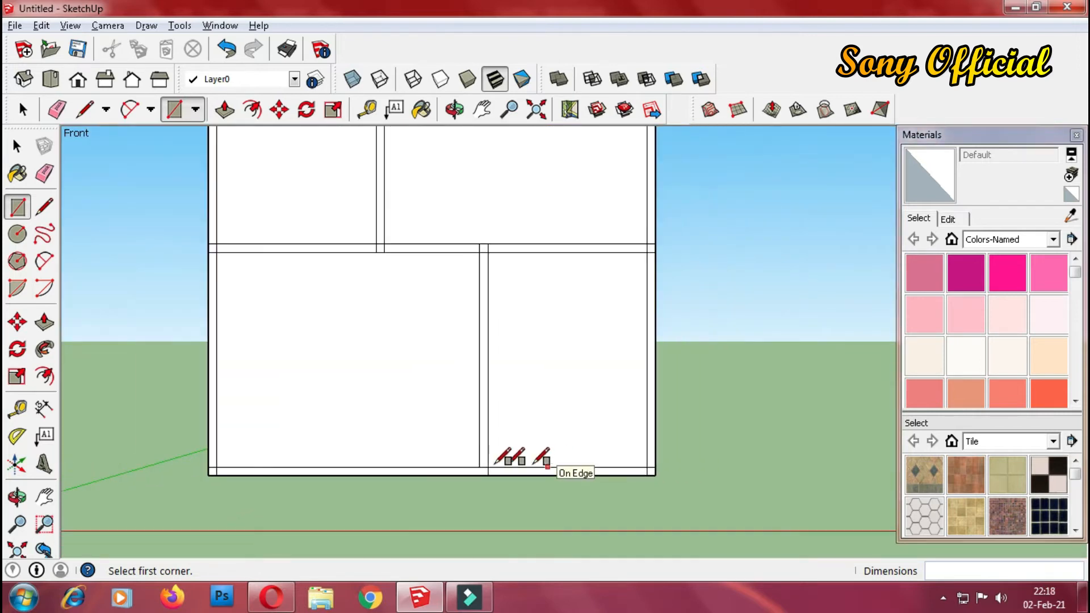
{"action": "left_click", "coordinate": [44, 207]}
{"action": "scroll", "coordinate": [511, 453], "scroll_direction": "up", "scroll_amount": 1}
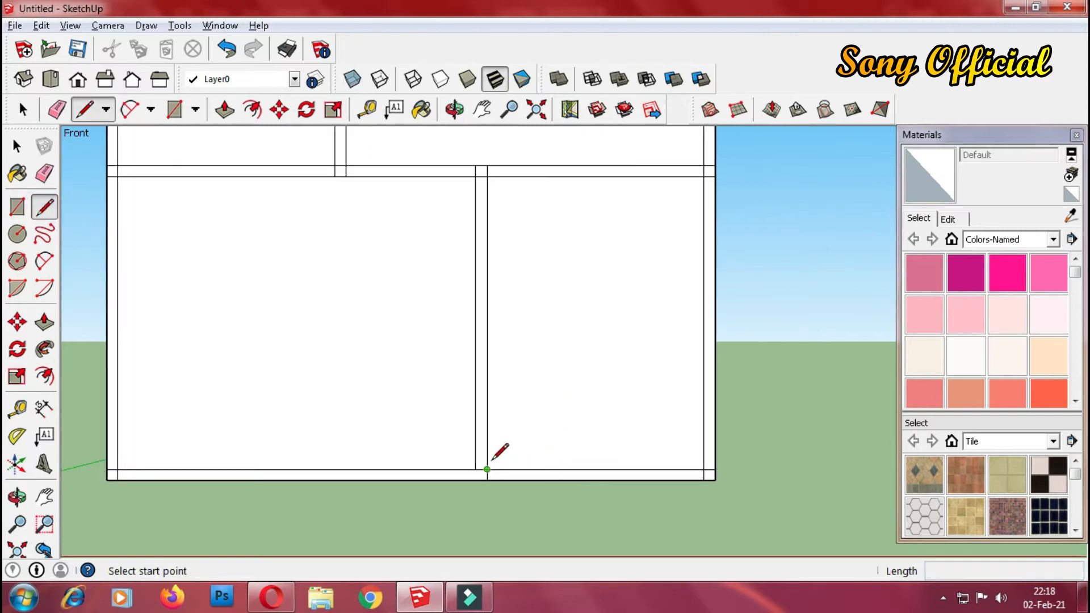
{"action": "scroll", "coordinate": [482, 461], "scroll_direction": "up", "scroll_amount": 1}
{"action": "left_click", "coordinate": [474, 469]}
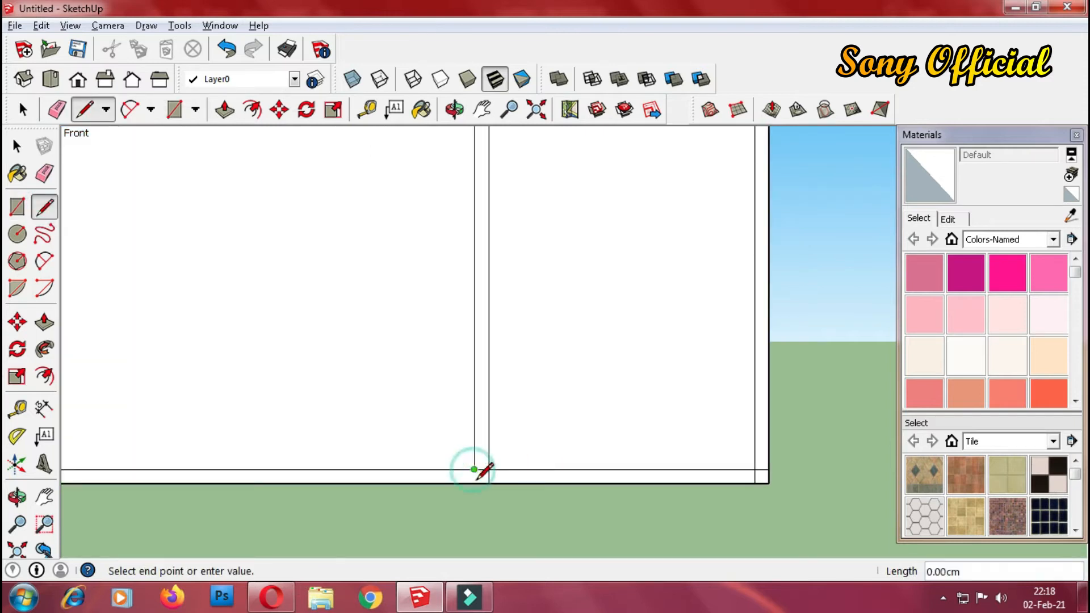
{"action": "left_click", "coordinate": [475, 483]}
{"action": "scroll", "coordinate": [521, 430], "scroll_direction": "down", "scroll_amount": 2}
{"action": "scroll", "coordinate": [522, 435], "scroll_direction": "down", "scroll_amount": 4}
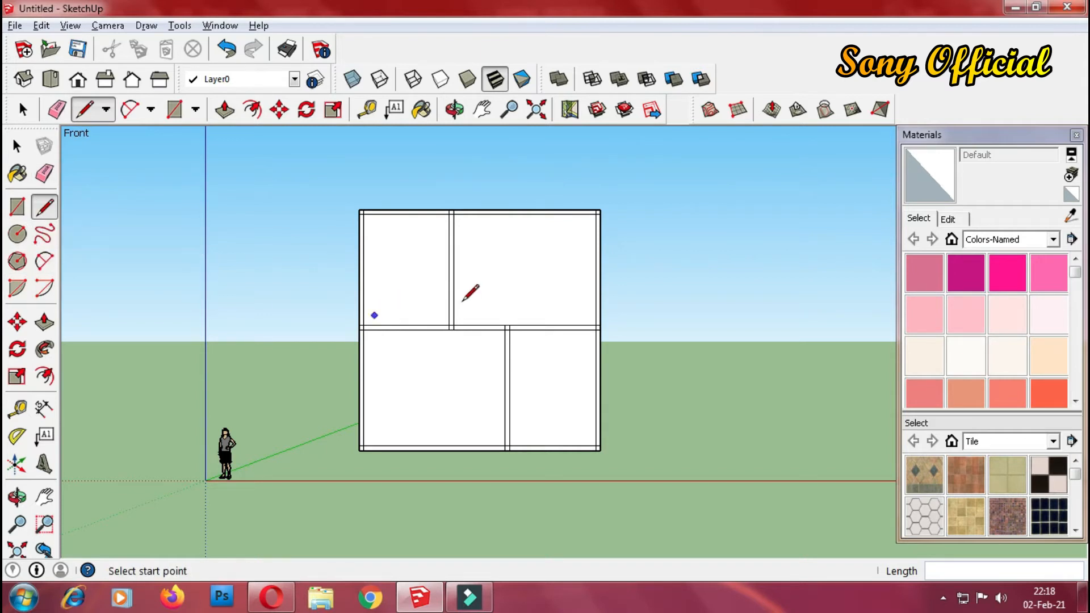
Dimension the upper edge of the middle horizontal wall between the upper and lower vertical partitions, placing the dimension just above the wall.
{"action": "scroll", "coordinate": [518, 312], "scroll_direction": "up", "scroll_amount": 1}
{"action": "scroll", "coordinate": [513, 333], "scroll_direction": "up", "scroll_amount": 4}
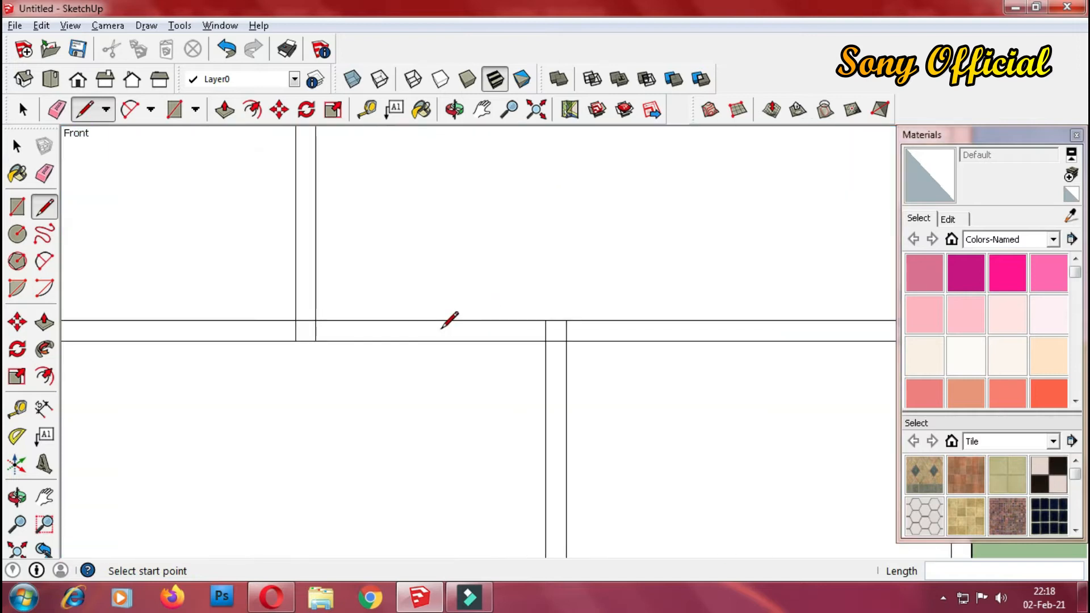
{"action": "scroll", "coordinate": [445, 318], "scroll_direction": "down", "scroll_amount": 2}
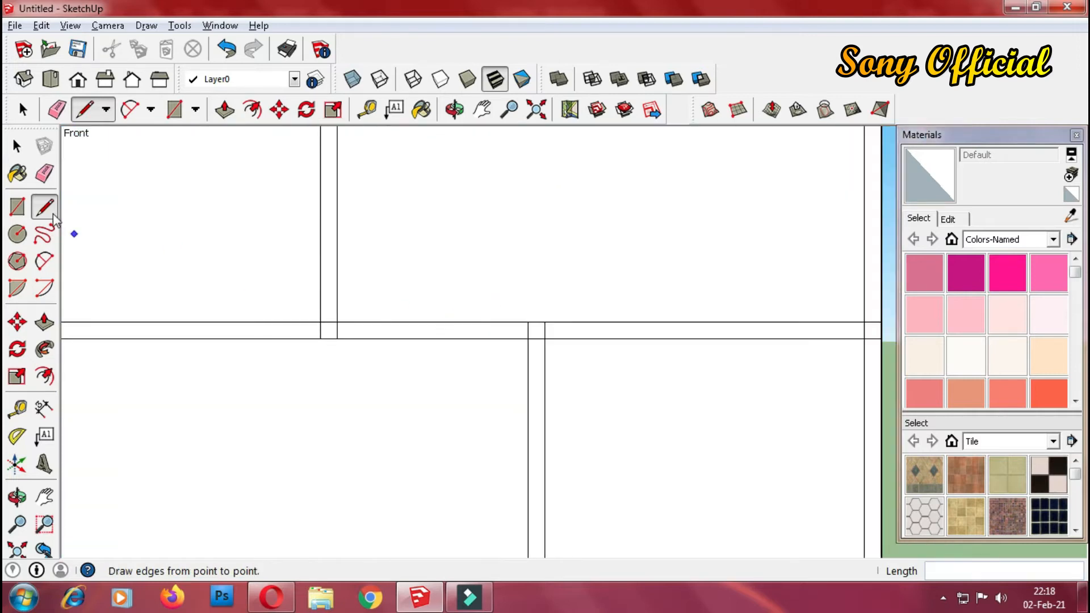
{"action": "scroll", "coordinate": [73, 234], "scroll_direction": "down", "scroll_amount": 3}
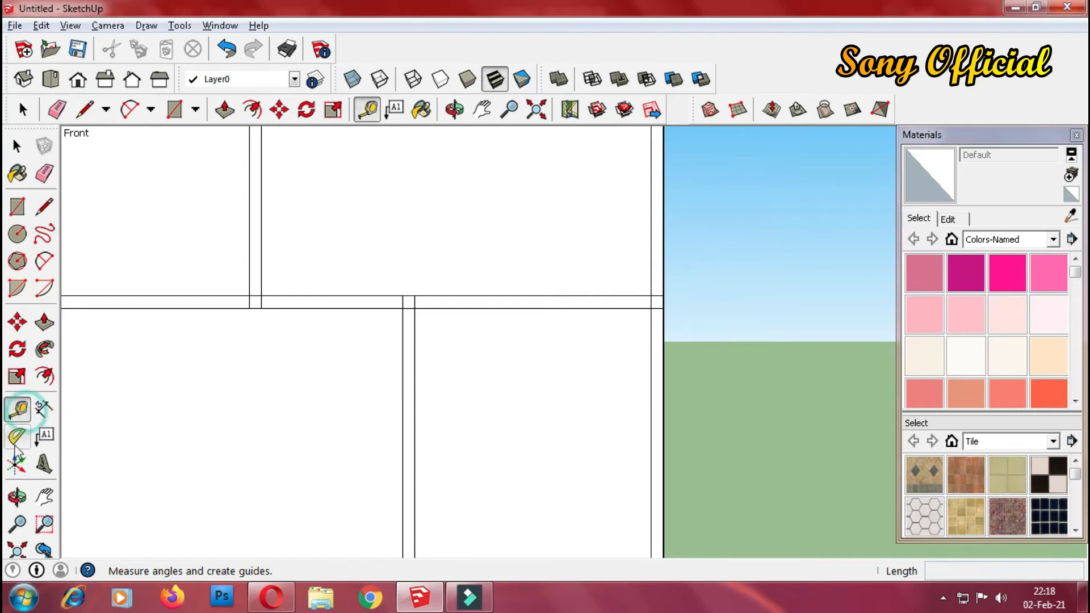
{"action": "left_click", "coordinate": [44, 408]}
{"action": "scroll", "coordinate": [332, 307], "scroll_direction": "up", "scroll_amount": 4}
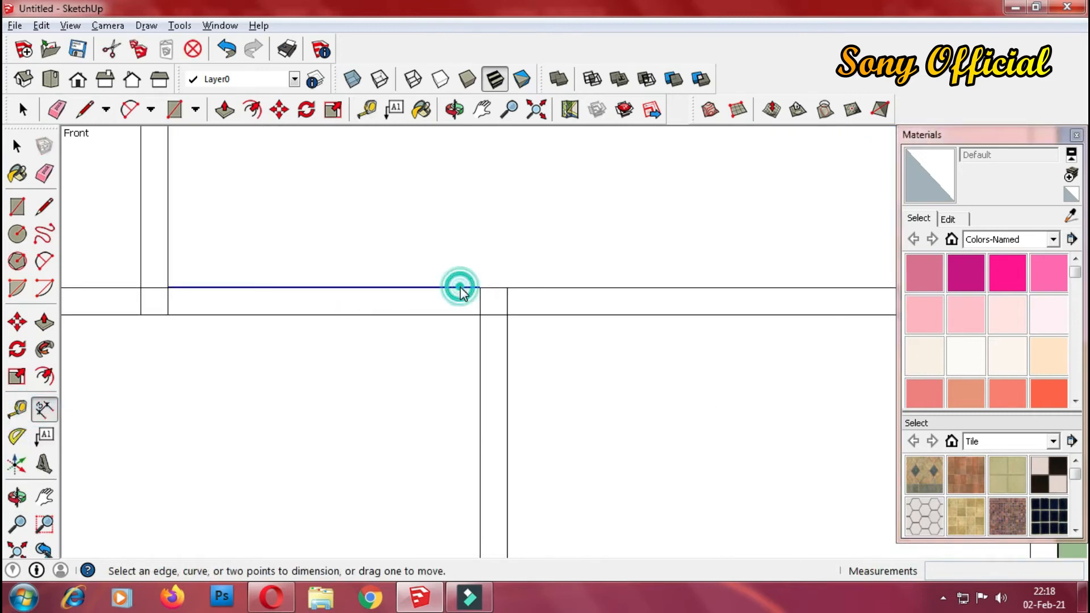
{"action": "left_click", "coordinate": [461, 288]}
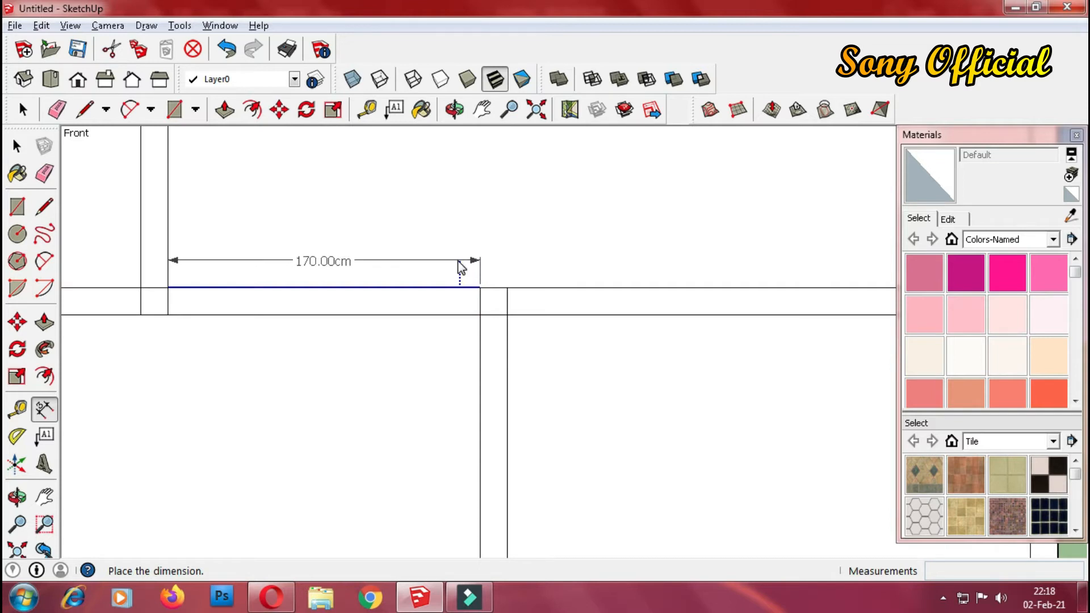
{"action": "left_click", "coordinate": [458, 262]}
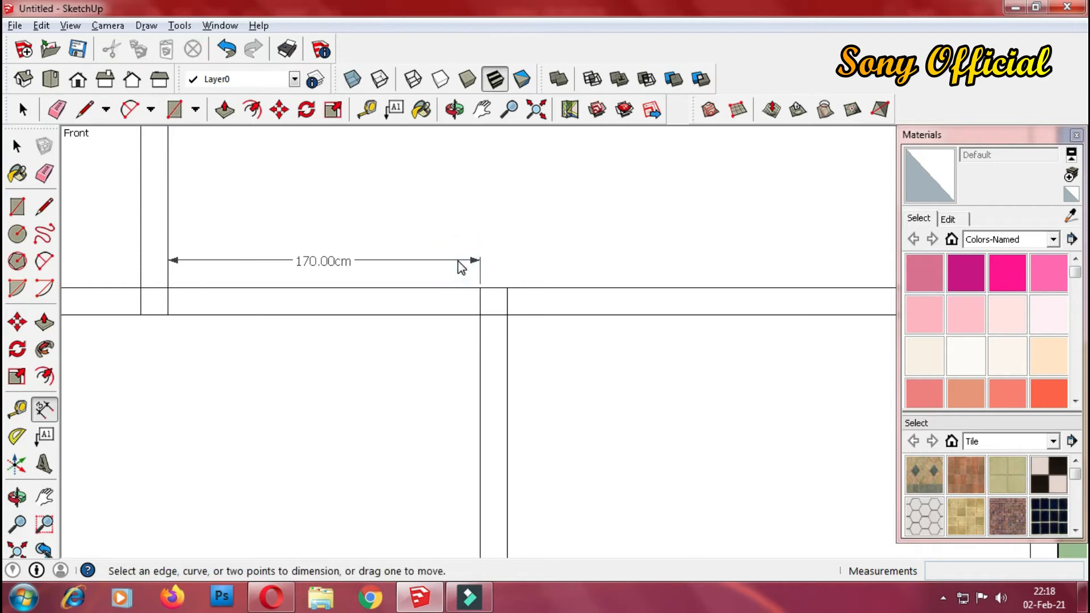
Place vertical guides 20 cm from the facing sides of the upper and lower partitions, inward along the middle horizontal wall.
{"action": "type", "text": "0"}
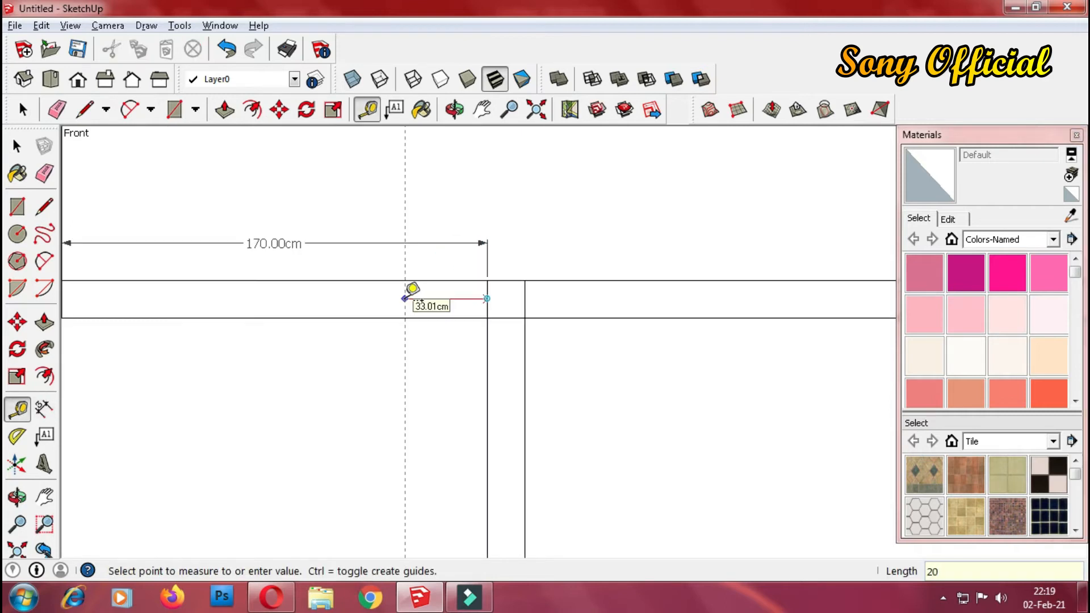
{"action": "key", "text": "Return"}
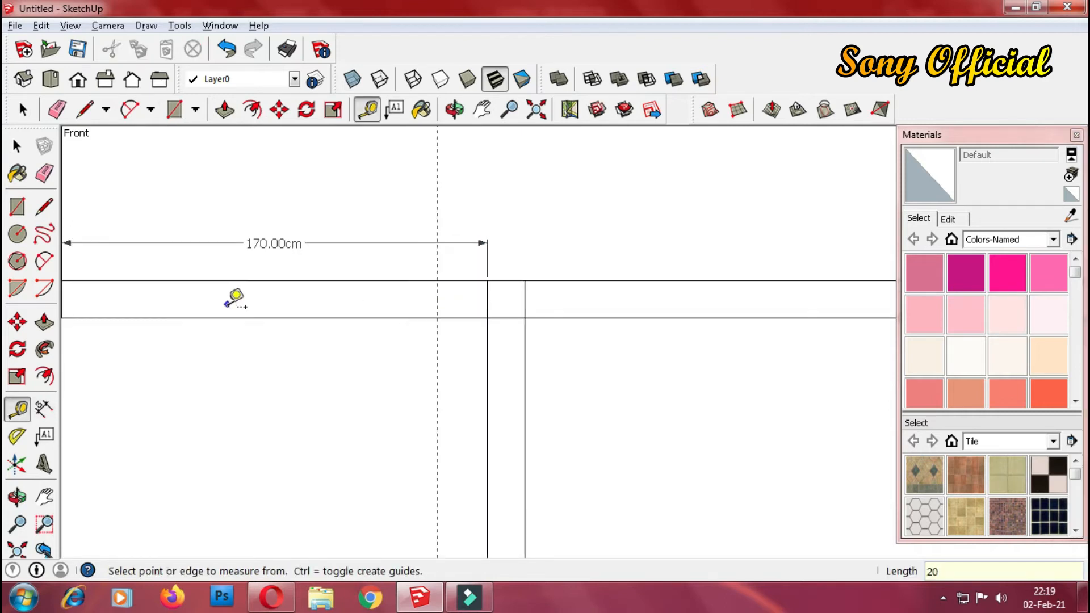
{"action": "scroll", "coordinate": [235, 304], "scroll_direction": "down", "scroll_amount": 1}
{"action": "scroll", "coordinate": [100, 303], "scroll_direction": "down", "scroll_amount": 1}
{"action": "scroll", "coordinate": [131, 310], "scroll_direction": "down", "scroll_amount": 1}
{"action": "scroll", "coordinate": [287, 295], "scroll_direction": "up", "scroll_amount": 2}
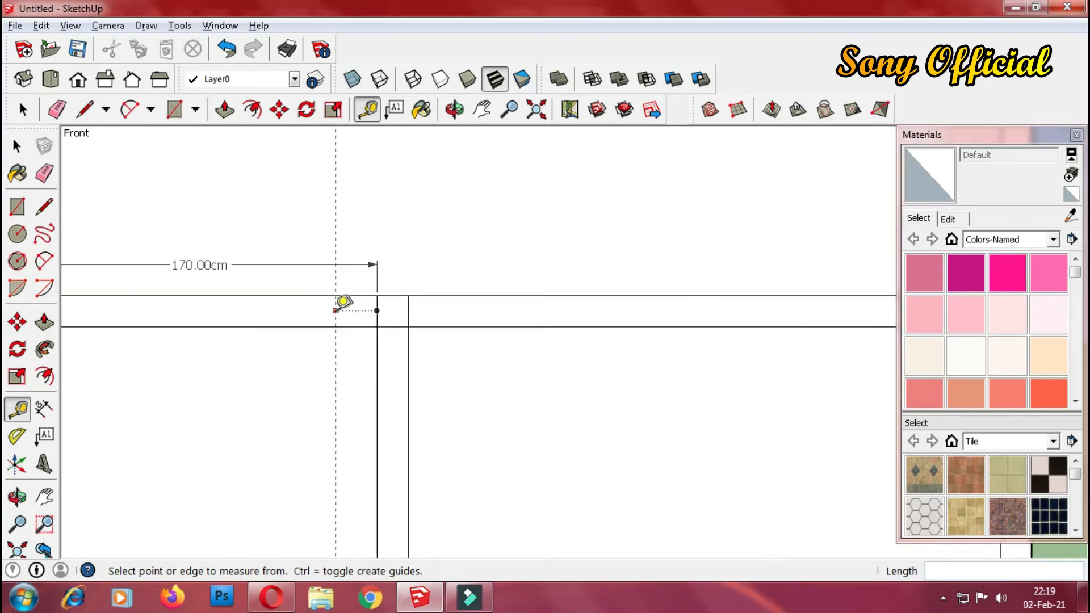
{"action": "scroll", "coordinate": [182, 328], "scroll_direction": "down", "scroll_amount": 1}
{"action": "scroll", "coordinate": [90, 346], "scroll_direction": "down", "scroll_amount": 1}
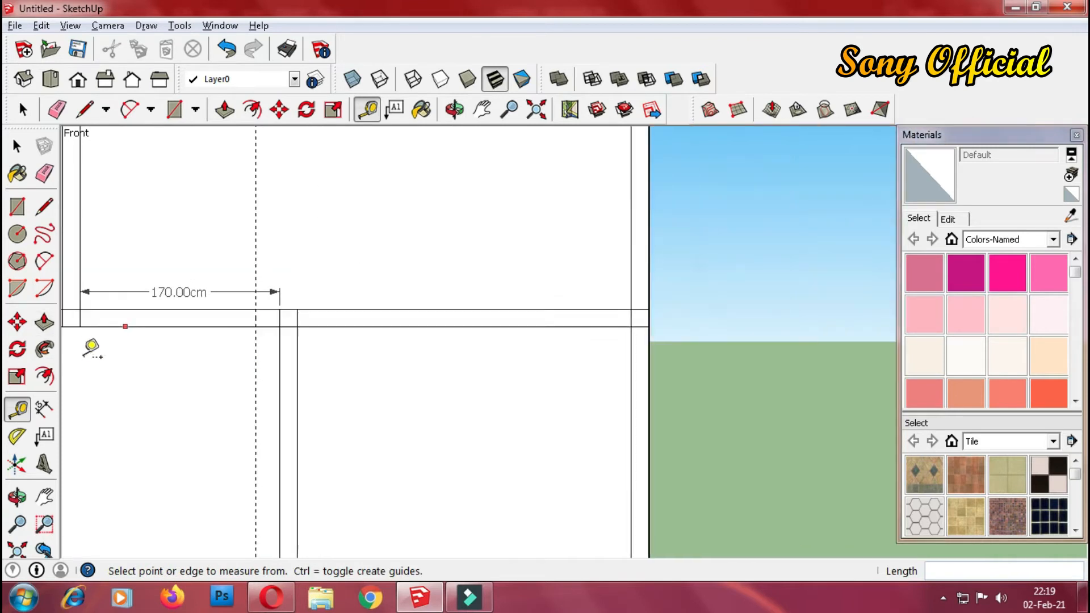
{"action": "scroll", "coordinate": [80, 357], "scroll_direction": "down", "scroll_amount": 1}
{"action": "scroll", "coordinate": [74, 313], "scroll_direction": "up", "scroll_amount": 3}
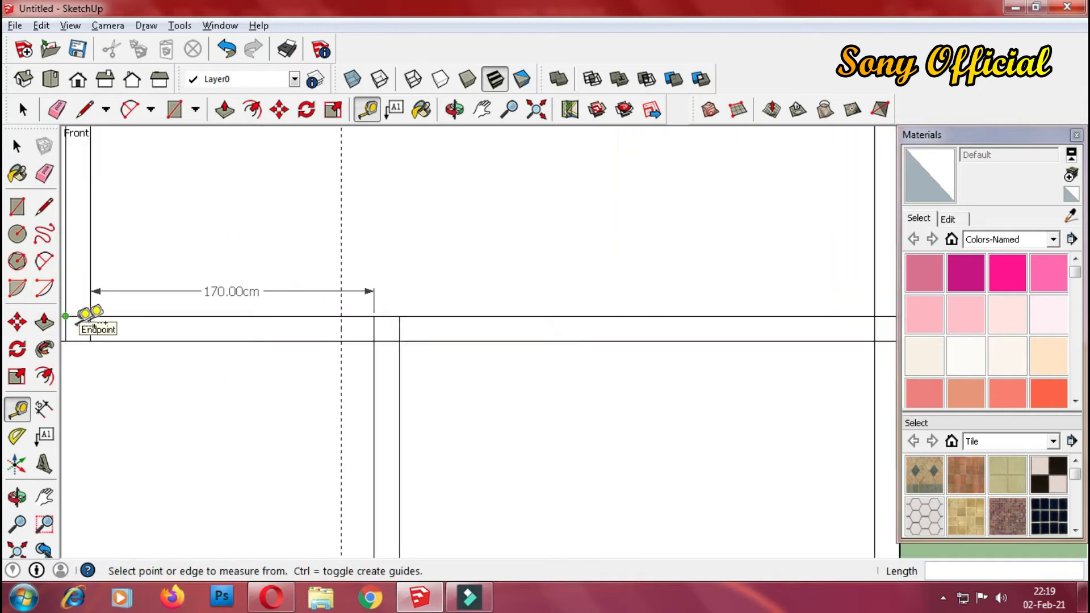
{"action": "left_click", "coordinate": [98, 330]}
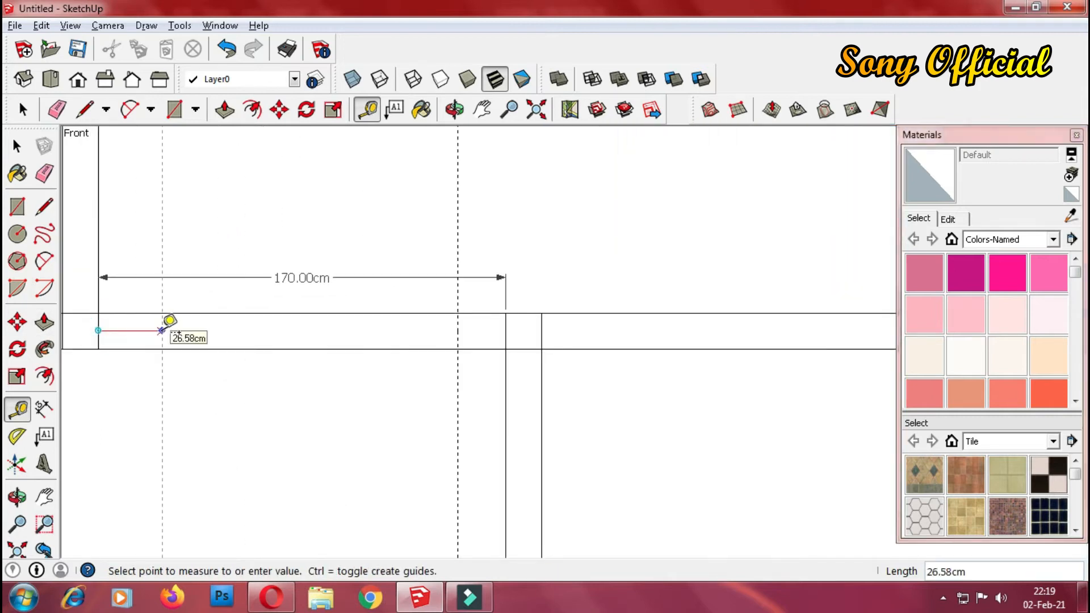
{"action": "key", "text": "Return"}
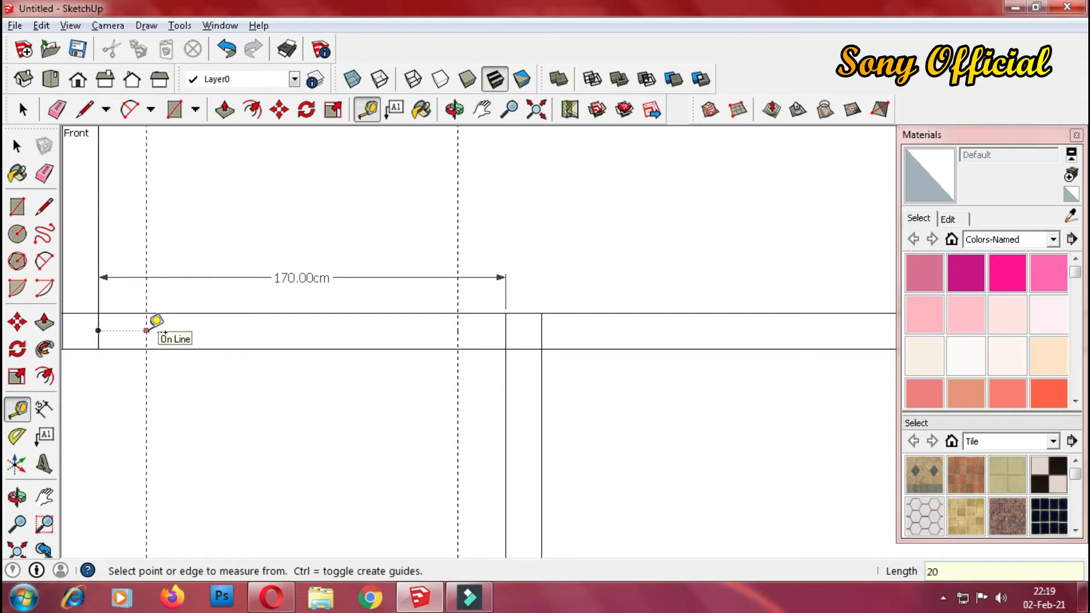
Place two more vertical guides, each offset 15 cm inward from one of the existing guides across the middle wall.
{"action": "left_click", "coordinate": [146, 330]}
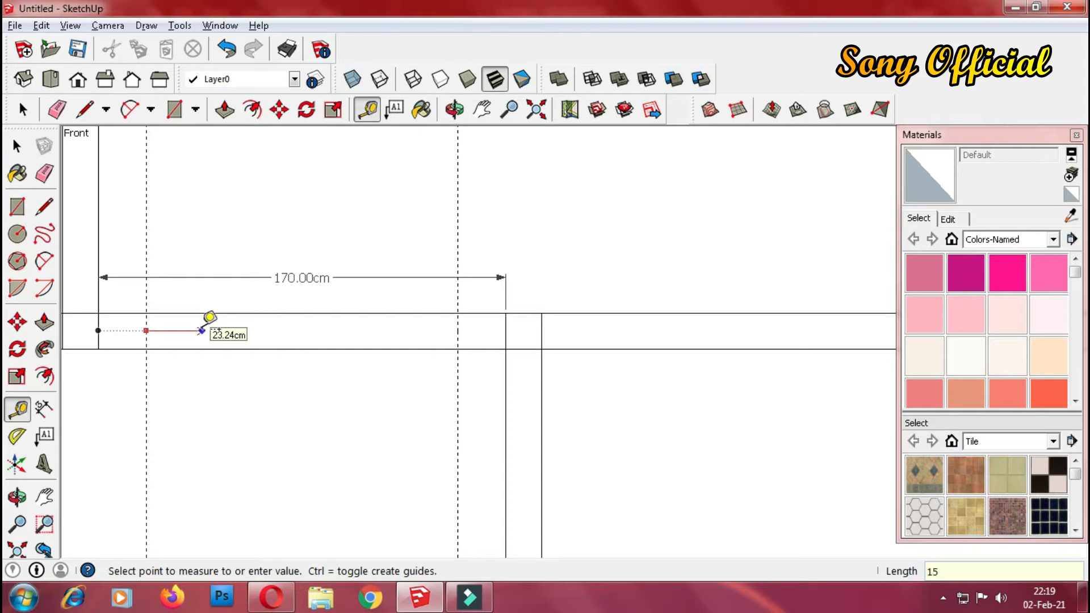
{"action": "key", "text": "Return"}
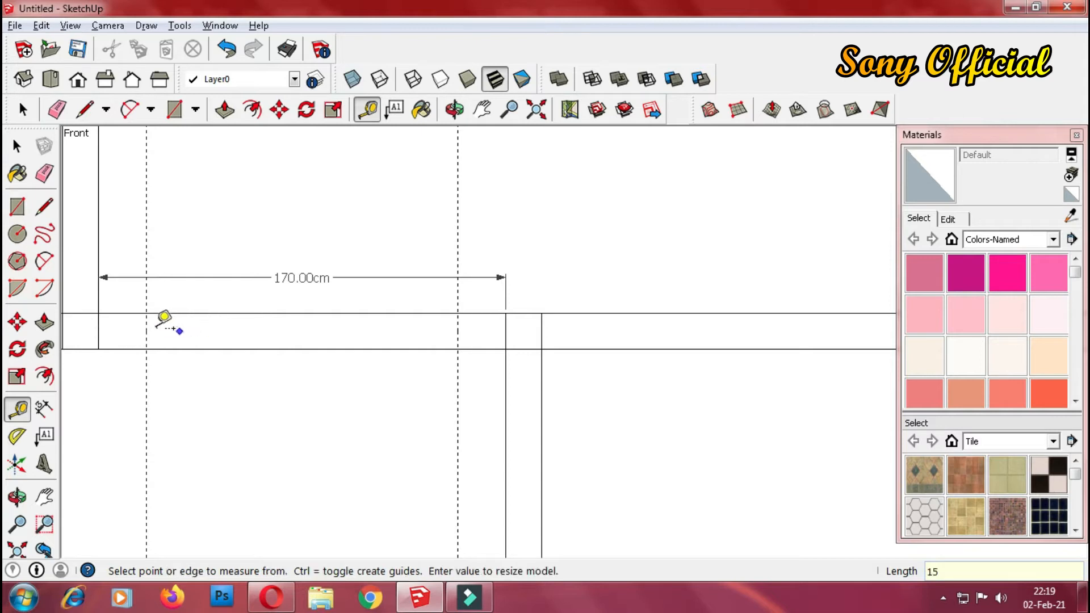
{"action": "left_click", "coordinate": [147, 237]}
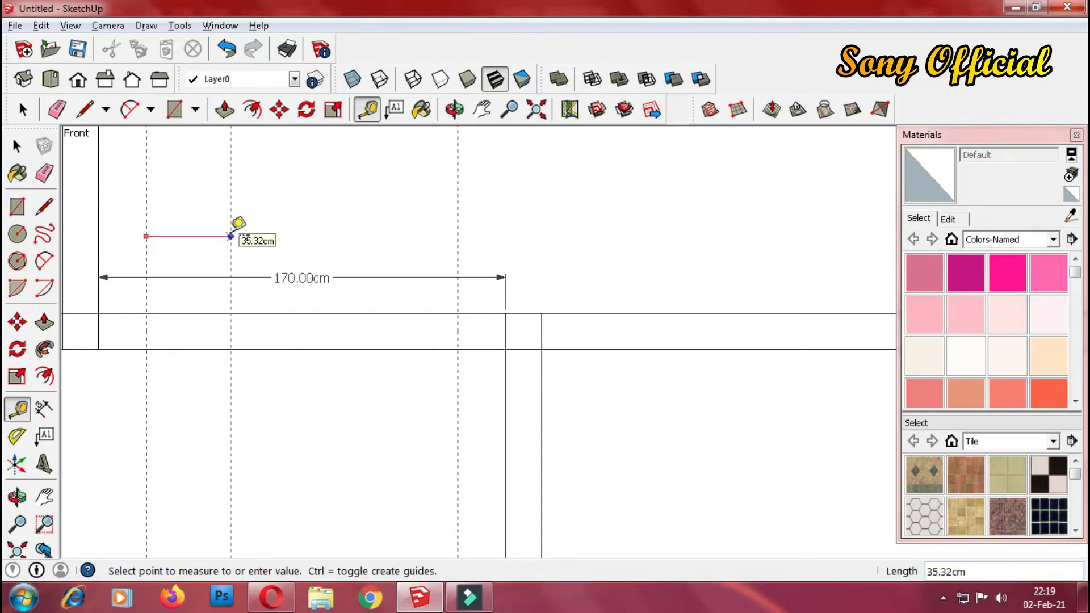
{"action": "key", "text": "Return"}
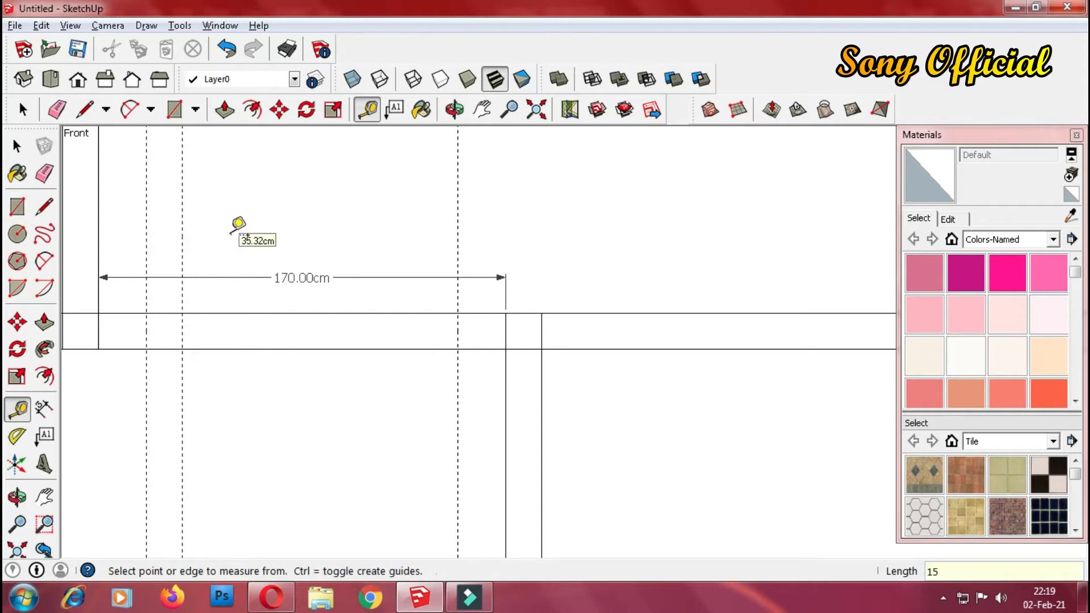
{"action": "left_click", "coordinate": [458, 246]}
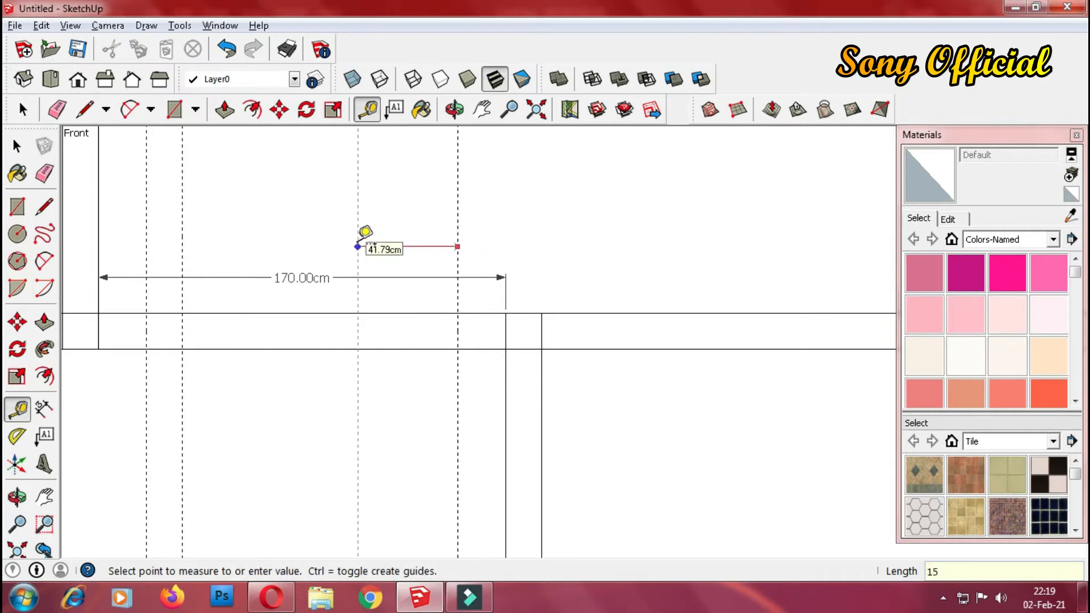
{"action": "key", "text": "Return"}
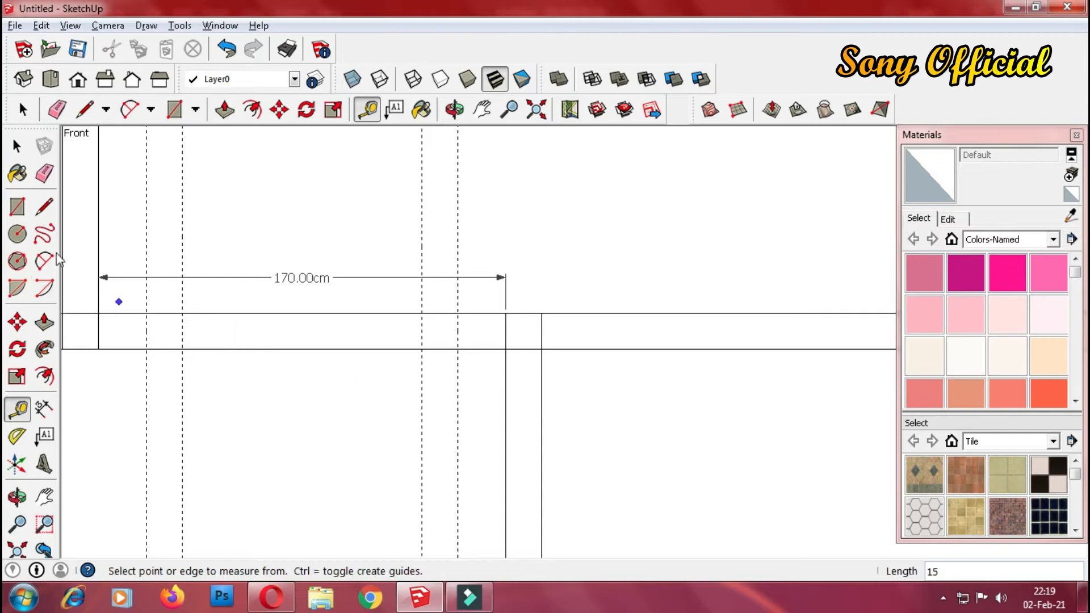
Draw two 15 by 15 cm rectangles in the middle wall, one between each pair of guides.
{"action": "left_click", "coordinate": [17, 206]}
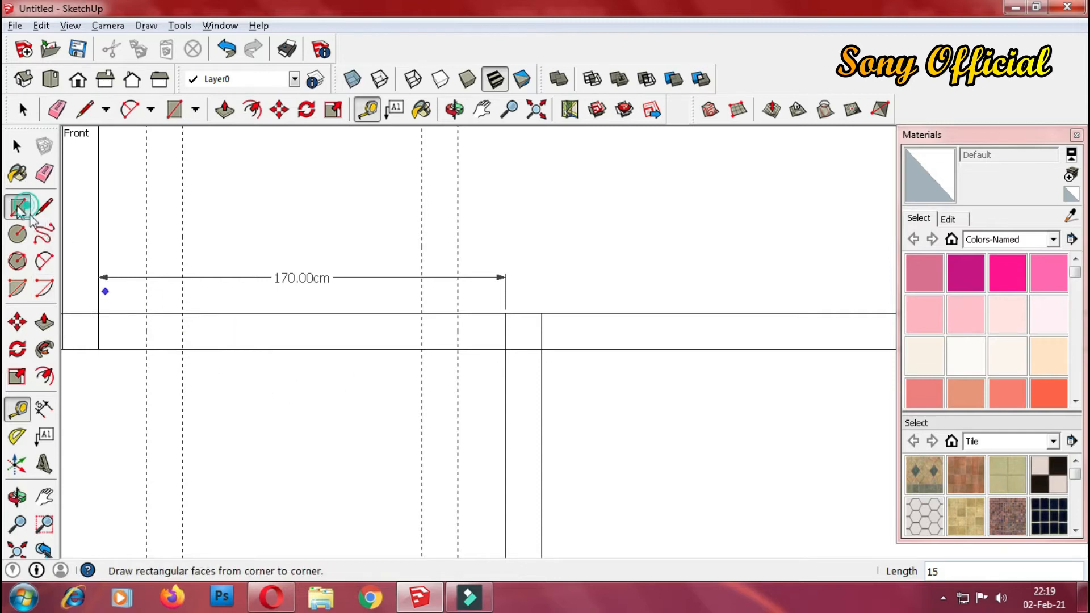
{"action": "left_click", "coordinate": [421, 313]}
{"action": "left_click", "coordinate": [458, 348]}
{"action": "left_click", "coordinate": [146, 313]}
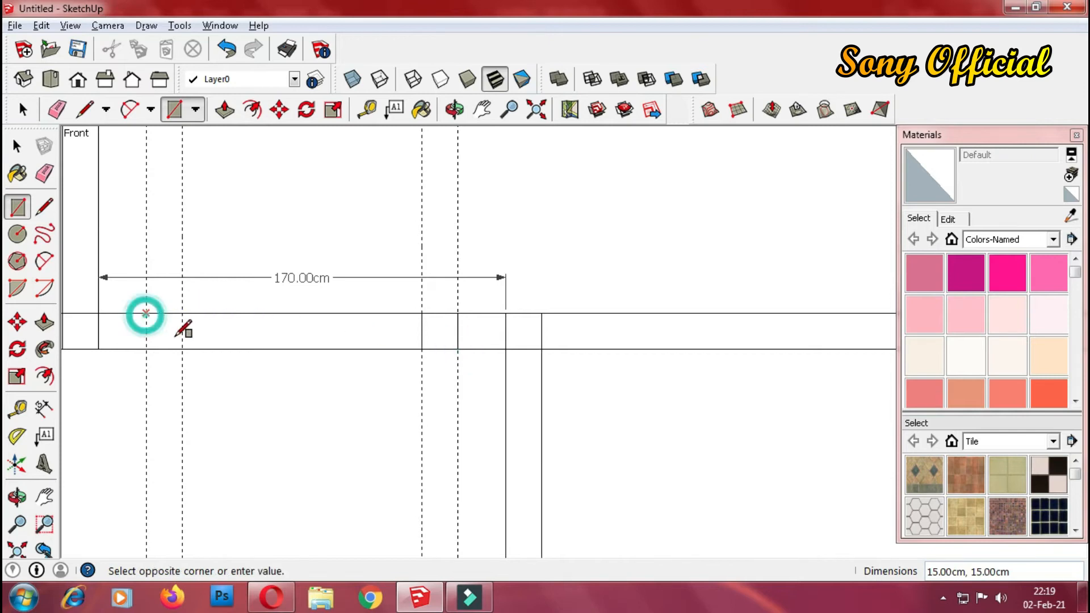
{"action": "left_click", "coordinate": [182, 349]}
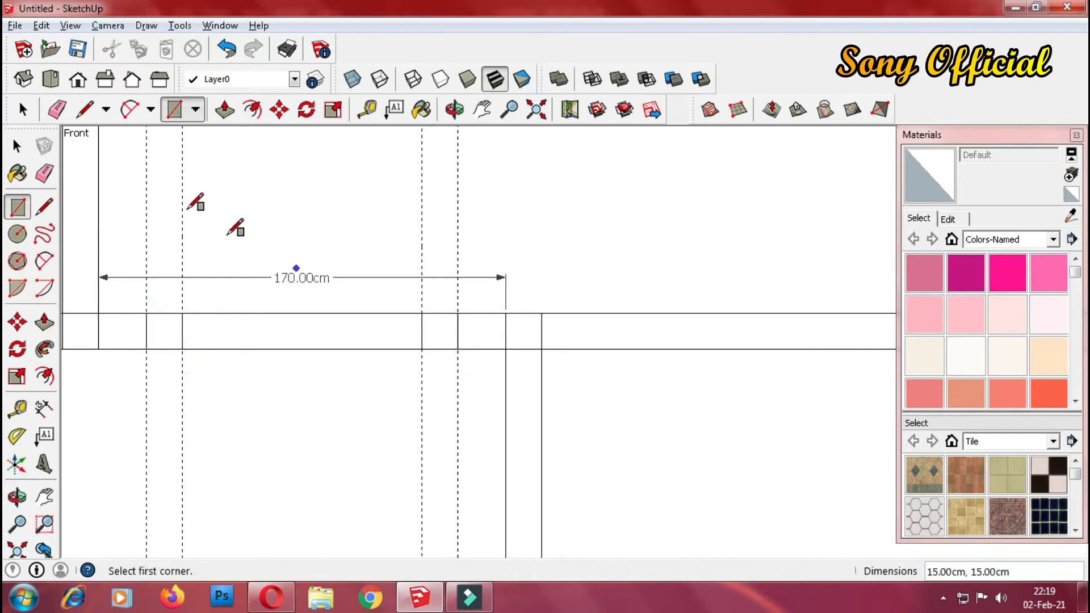
Erase the 170 cm dimension and both middle wall edges between the two small rectangles to open a passage.
{"action": "left_click", "coordinate": [44, 173]}
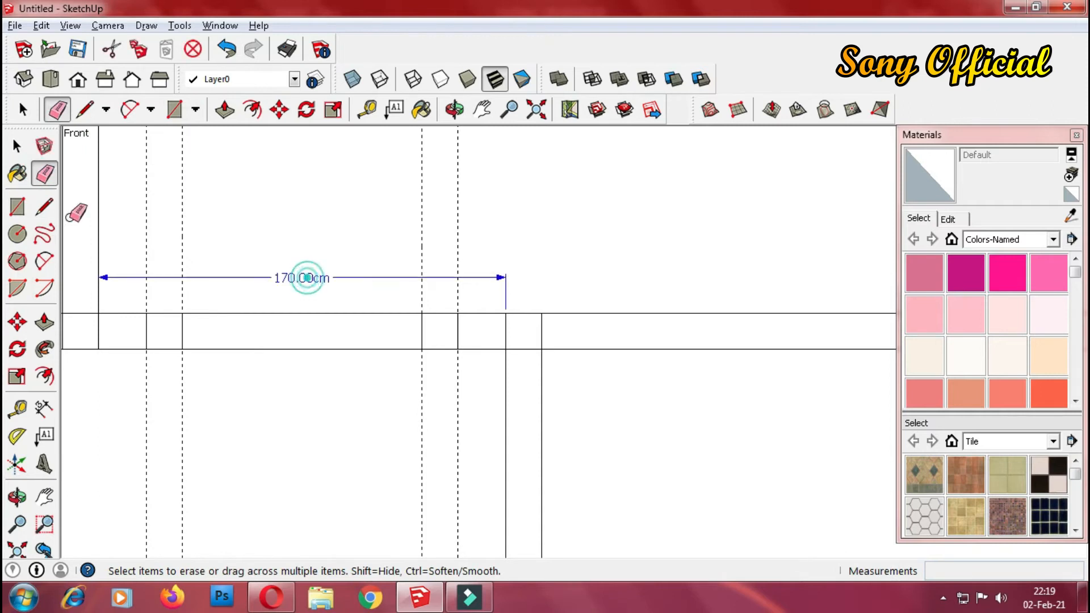
{"action": "left_click", "coordinate": [306, 278]}
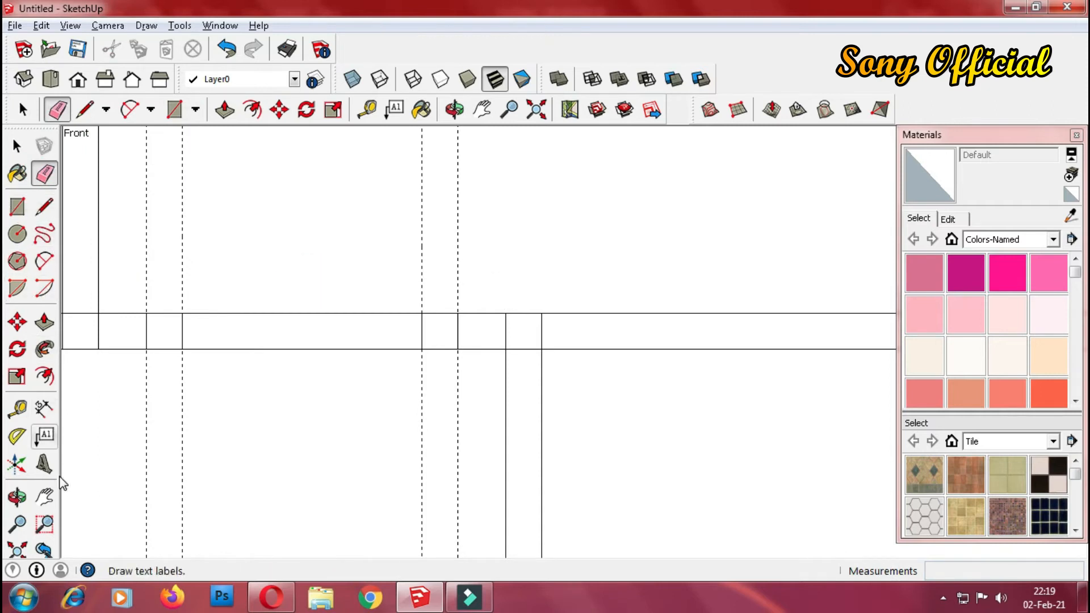
{"action": "scroll", "coordinate": [227, 319], "scroll_direction": "down", "scroll_amount": 3}
{"action": "scroll", "coordinate": [223, 320], "scroll_direction": "down", "scroll_amount": 6}
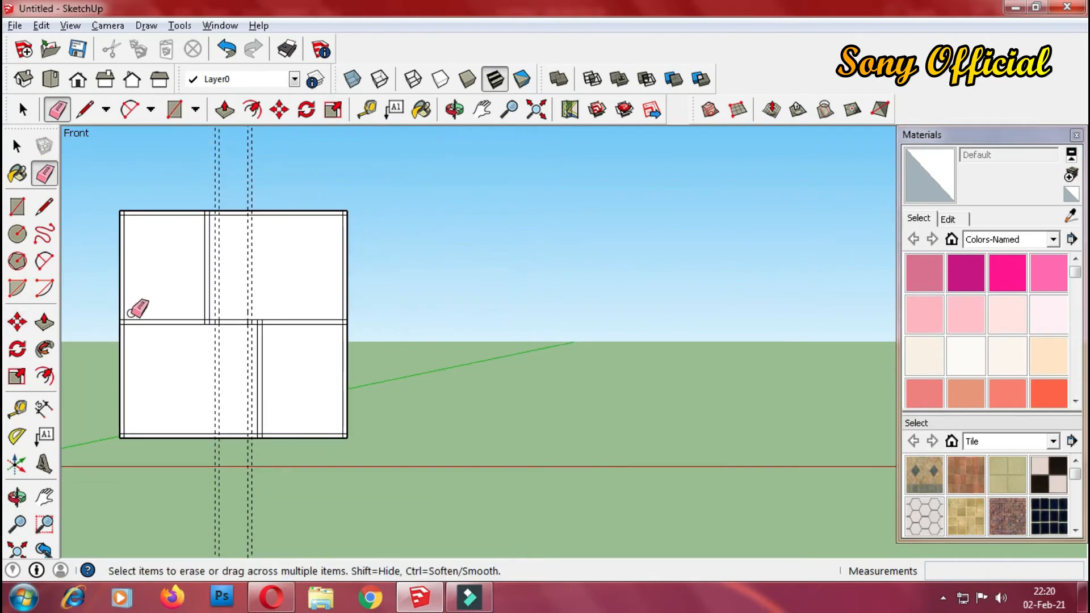
{"action": "scroll", "coordinate": [214, 354], "scroll_direction": "up", "scroll_amount": 2}
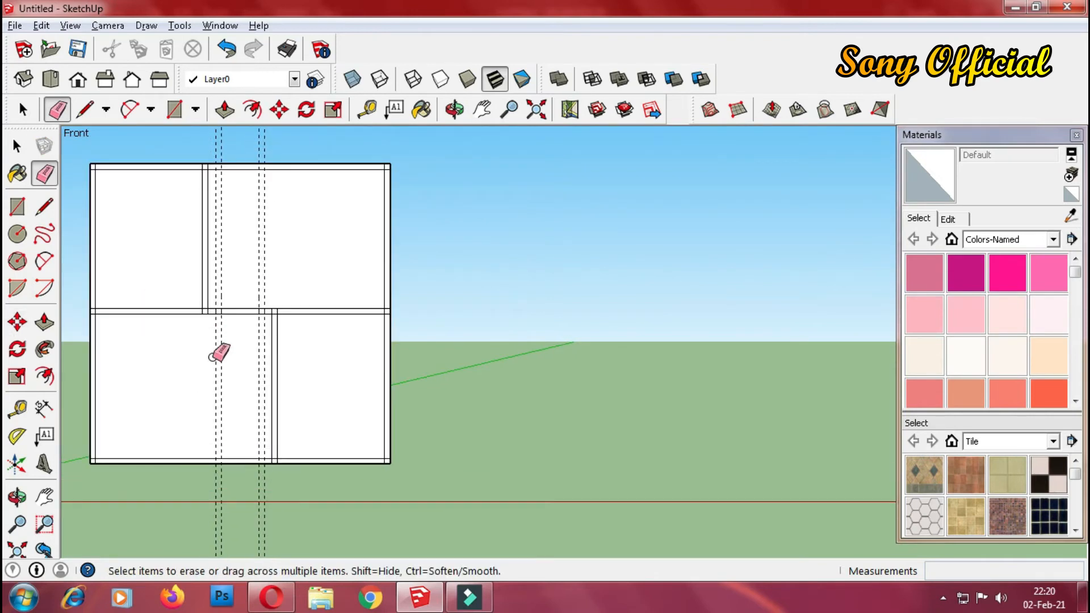
{"action": "scroll", "coordinate": [218, 353], "scroll_direction": "up", "scroll_amount": 3}
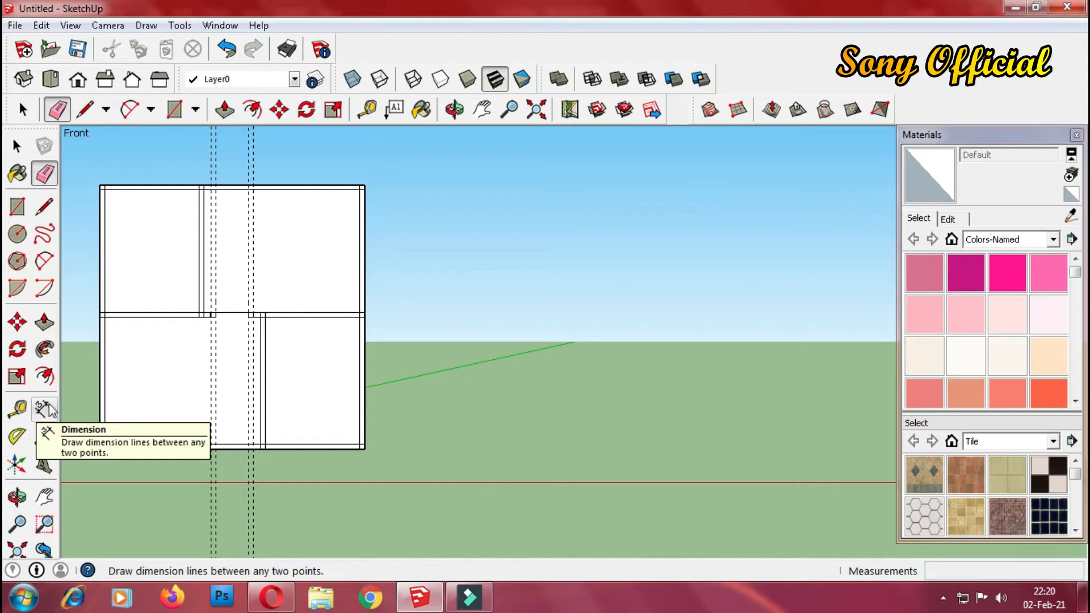
{"action": "left_click", "coordinate": [227, 312]}
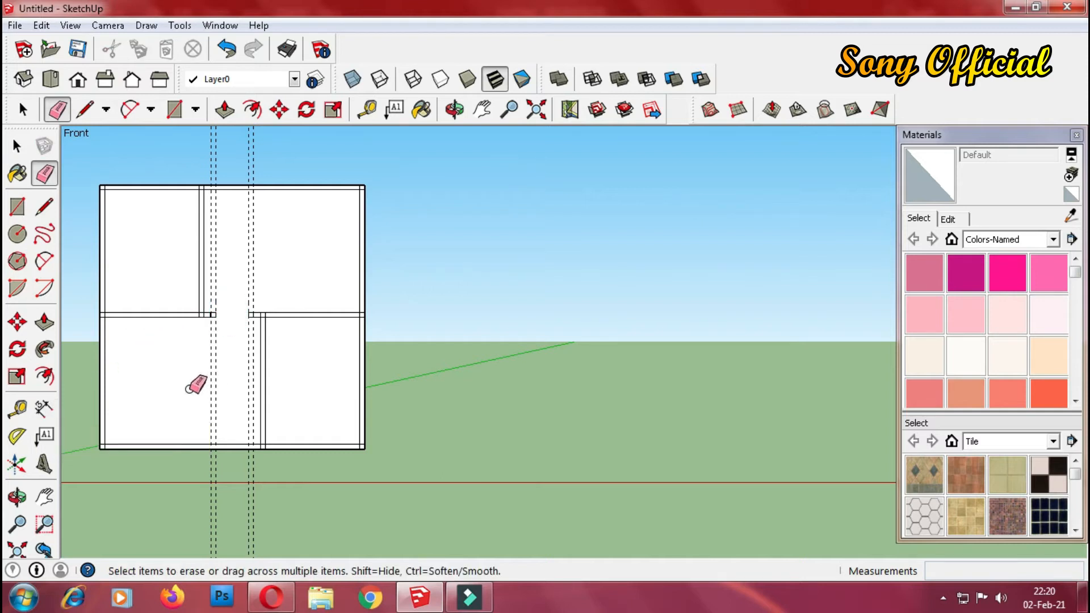
Erase the four vertical guides around the opening in the middle wall.
{"action": "scroll", "coordinate": [190, 388], "scroll_direction": "up", "scroll_amount": 3}
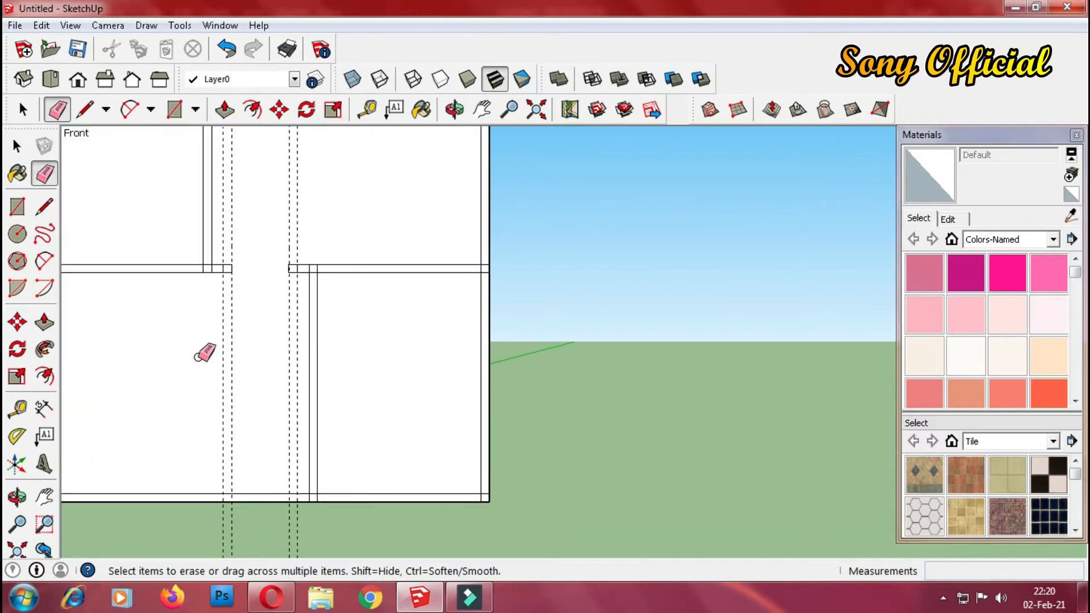
{"action": "left_click", "coordinate": [232, 222]}
{"action": "left_click", "coordinate": [224, 222]}
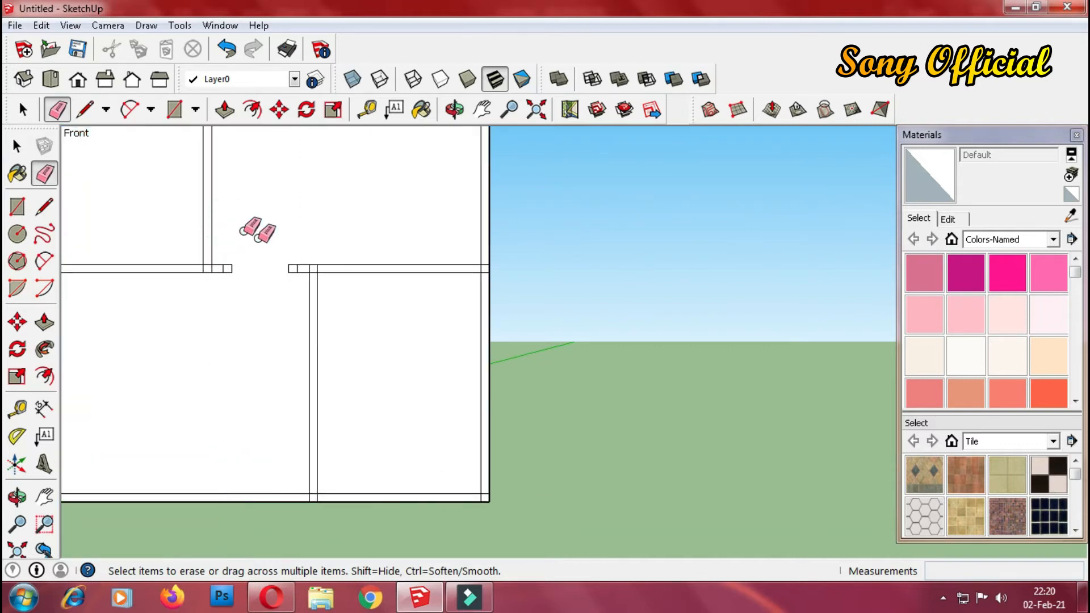
Dimension the lower partition's inner edge from the middle wall to the bottom wall, and erase that dimension.
{"action": "scroll", "coordinate": [260, 259], "scroll_direction": "down", "scroll_amount": 1}
{"action": "scroll", "coordinate": [260, 259], "scroll_direction": "down", "scroll_amount": 4}
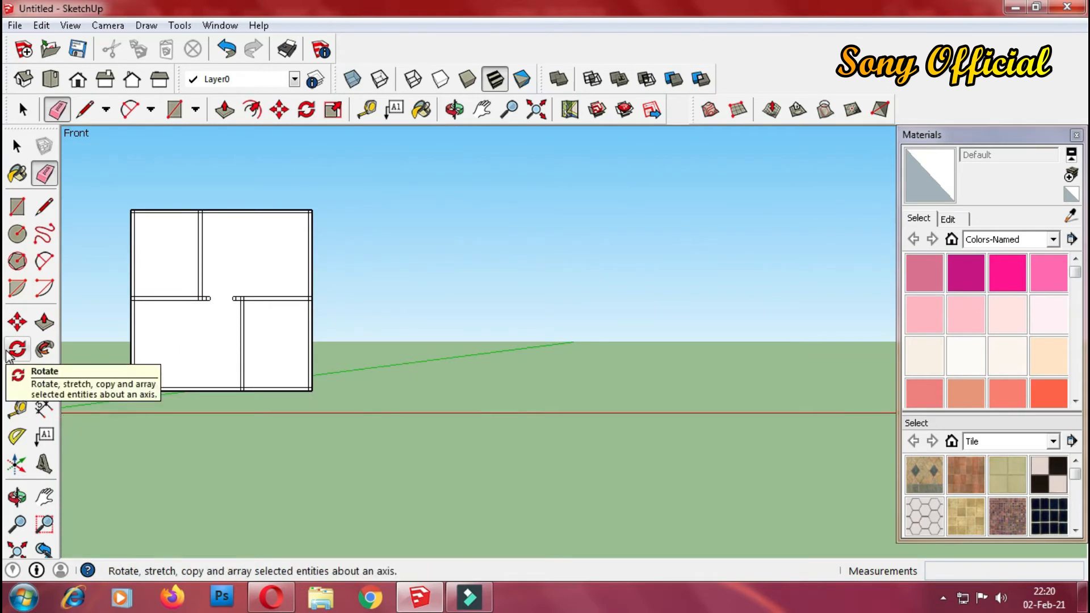
{"action": "scroll", "coordinate": [63, 352], "scroll_direction": "up", "scroll_amount": 2}
{"action": "scroll", "coordinate": [149, 309], "scroll_direction": "up", "scroll_amount": 3}
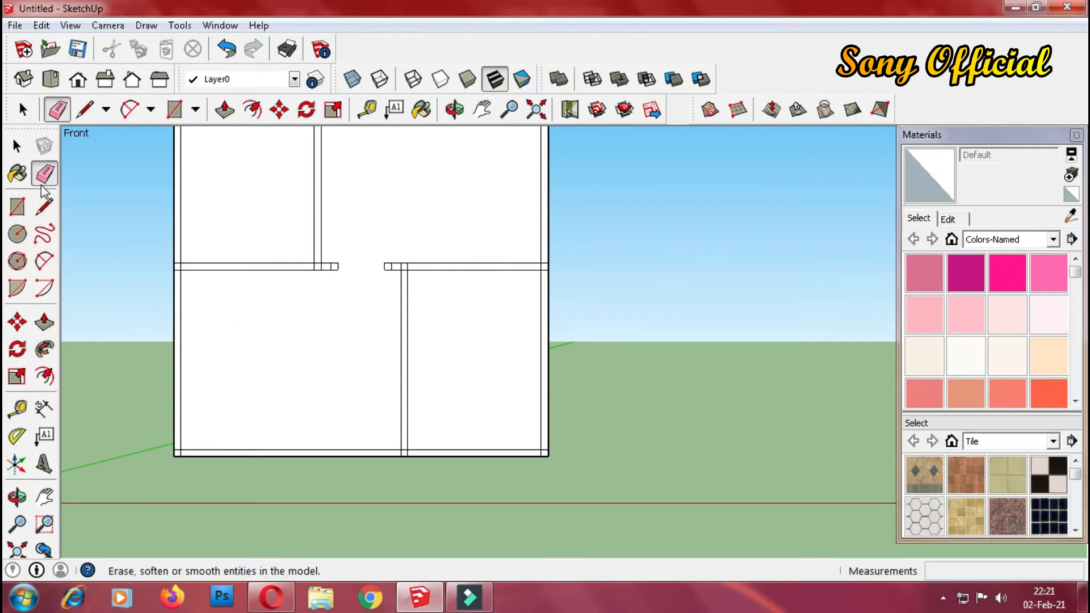
{"action": "left_click", "coordinate": [44, 409]}
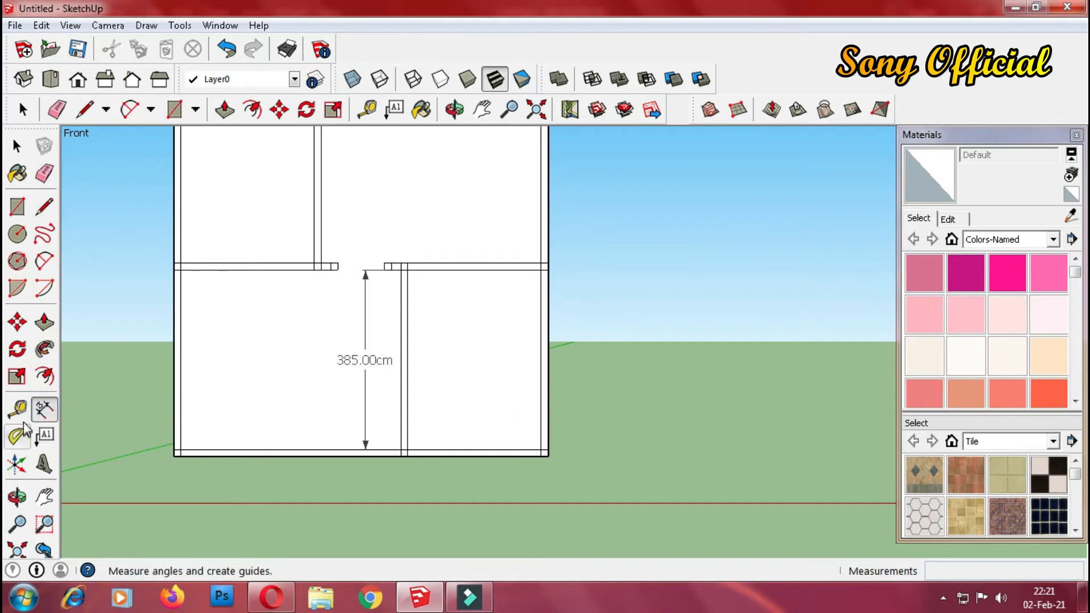
{"action": "left_click", "coordinate": [364, 363]}
{"action": "left_click", "coordinate": [44, 173]}
{"action": "left_click", "coordinate": [364, 361]}
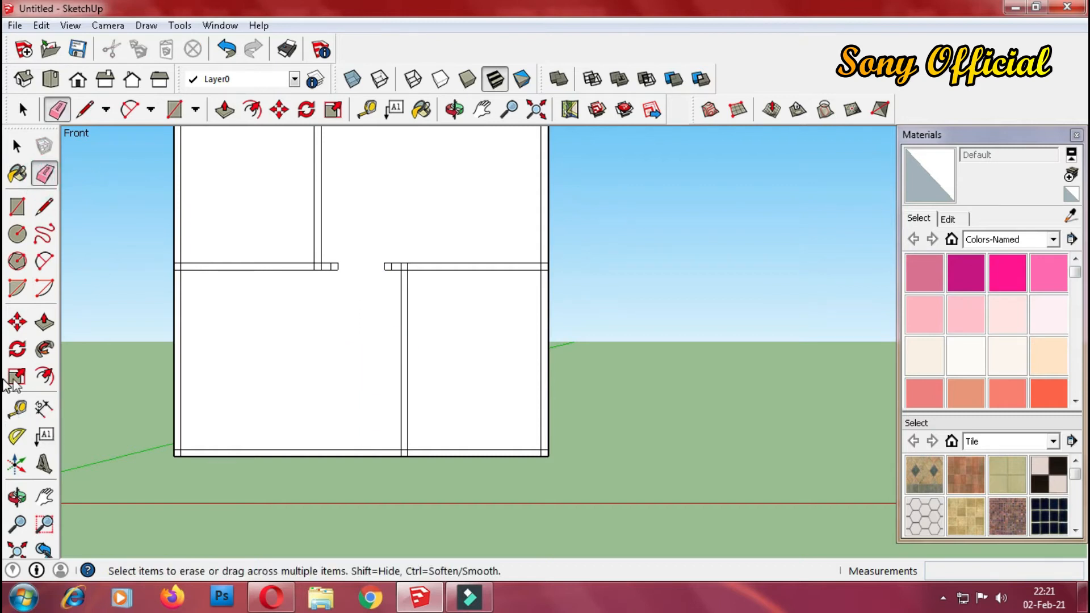
Place a horizontal guide 145 cm above the bottom wall's inner edge, measured from the middle of the lower partition.
{"action": "left_click", "coordinate": [17, 409]}
{"action": "scroll", "coordinate": [409, 436], "scroll_direction": "up", "scroll_amount": 5}
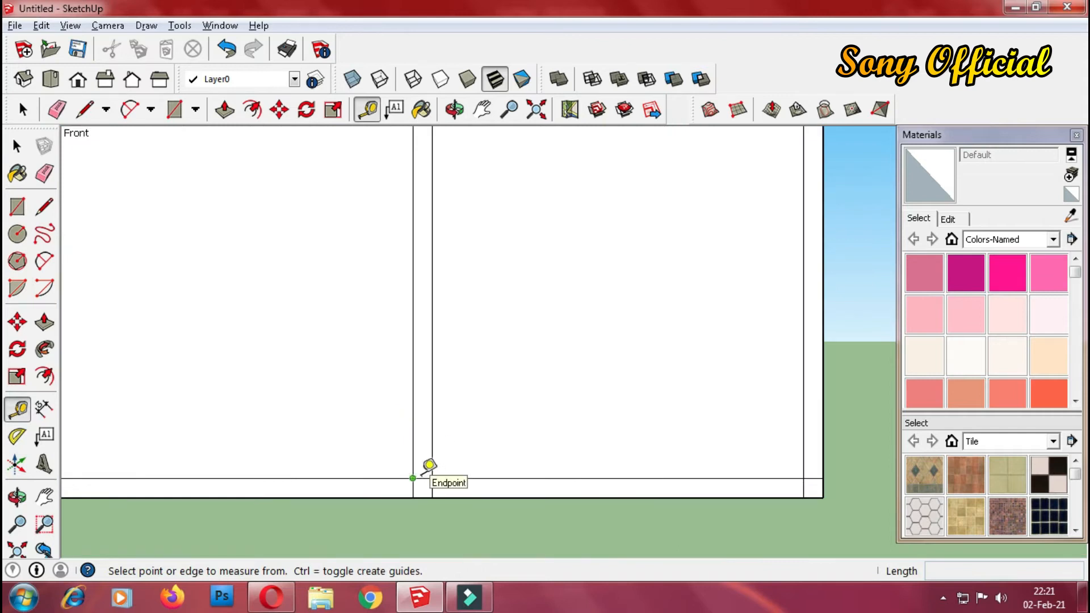
{"action": "scroll", "coordinate": [429, 466], "scroll_direction": "up", "scroll_amount": 2}
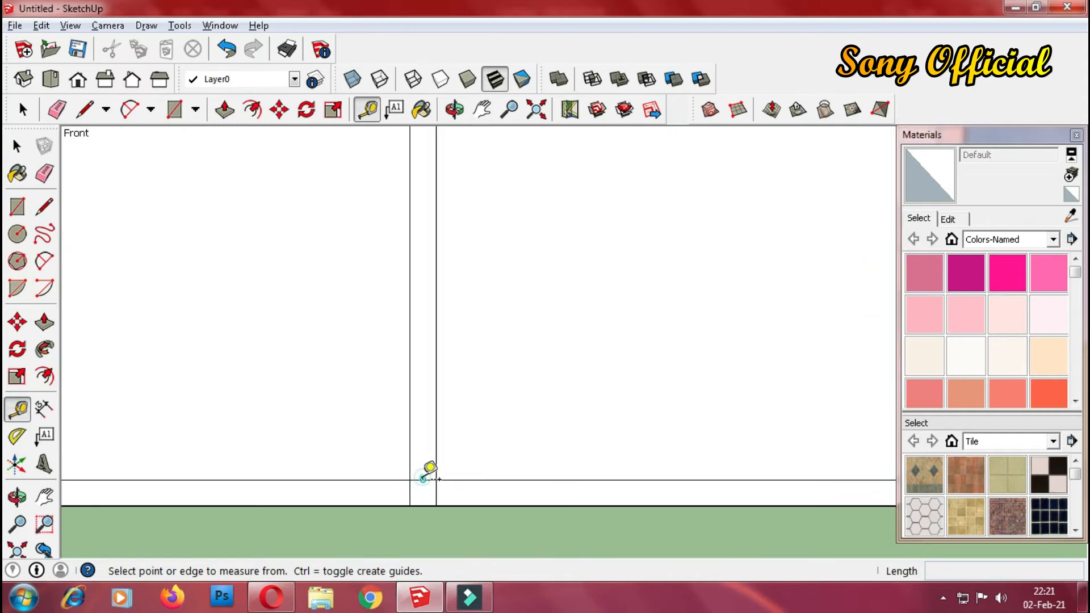
{"action": "left_click", "coordinate": [423, 480]}
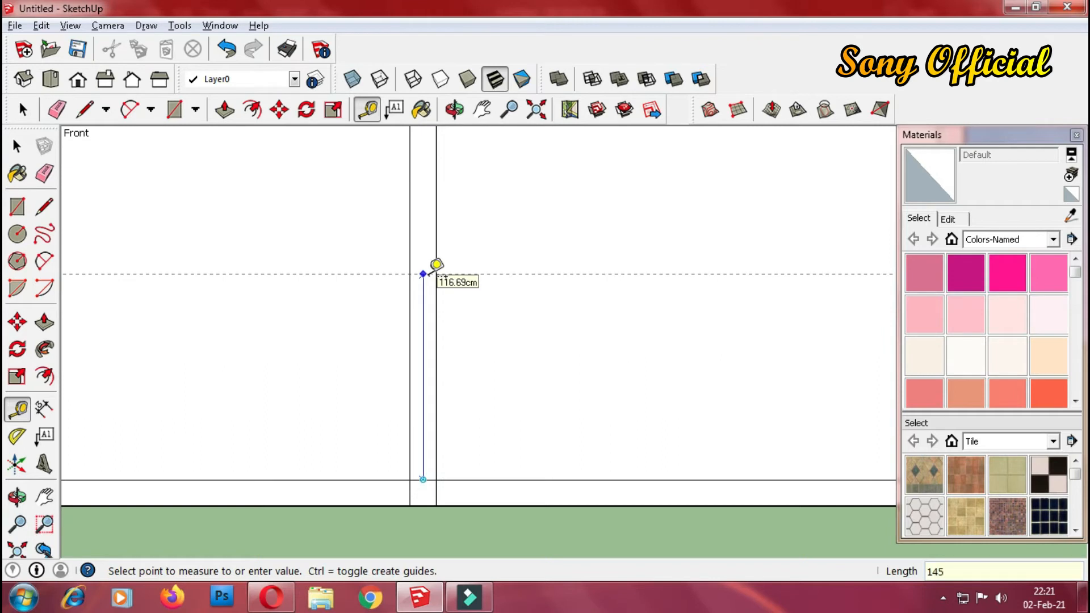
{"action": "key", "text": "Return"}
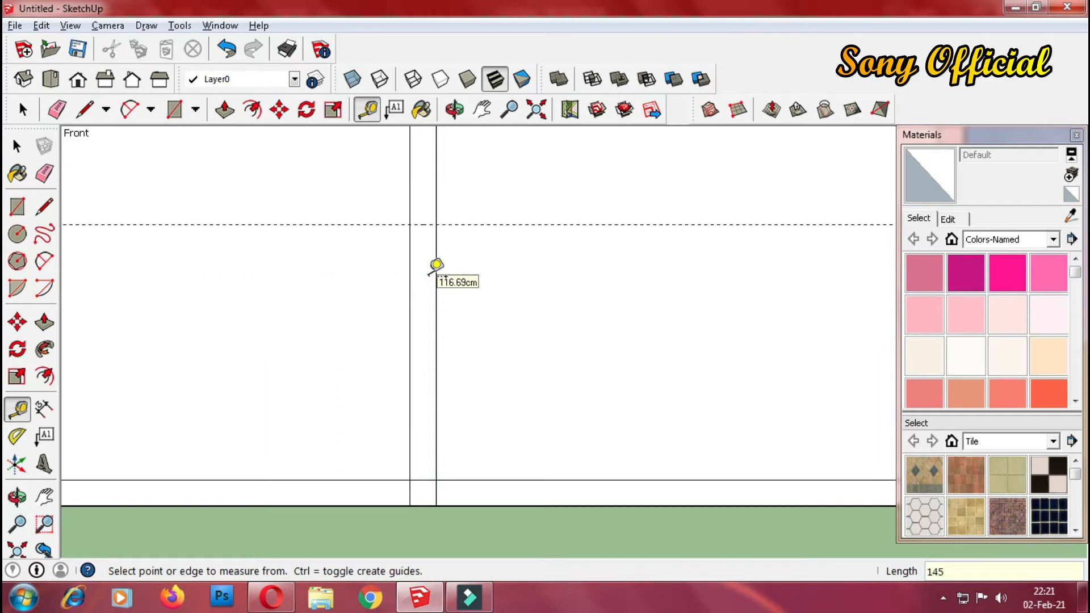
Place a second horizontal guide across the lower partition, offset downward from the middle wall's lower edge.
{"action": "scroll", "coordinate": [436, 265], "scroll_direction": "down", "scroll_amount": 5}
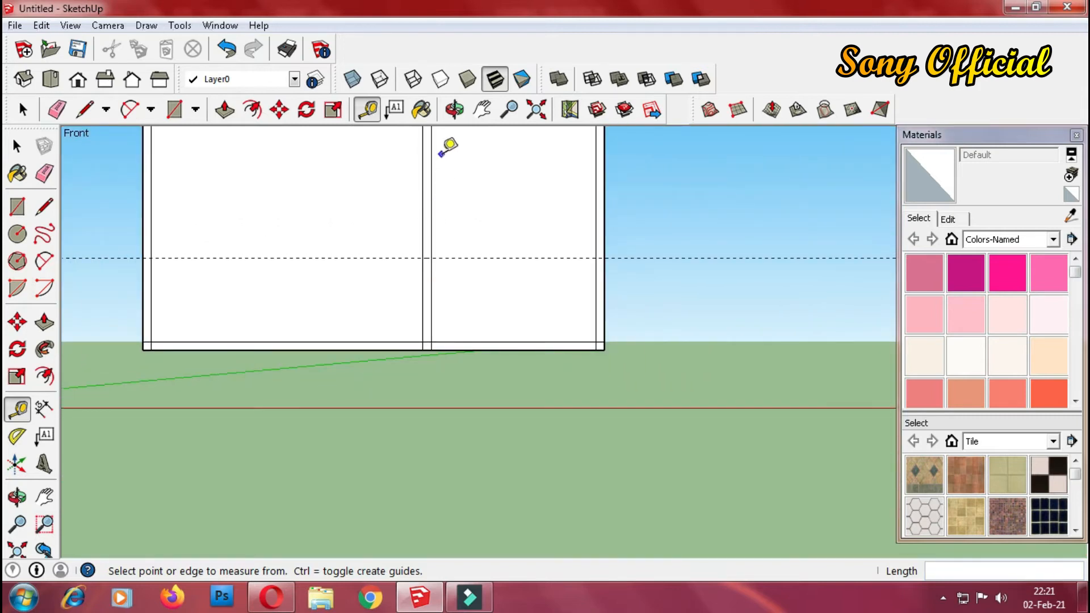
{"action": "scroll", "coordinate": [446, 253], "scroll_direction": "down", "scroll_amount": 1}
{"action": "scroll", "coordinate": [446, 131], "scroll_direction": "up", "scroll_amount": 3}
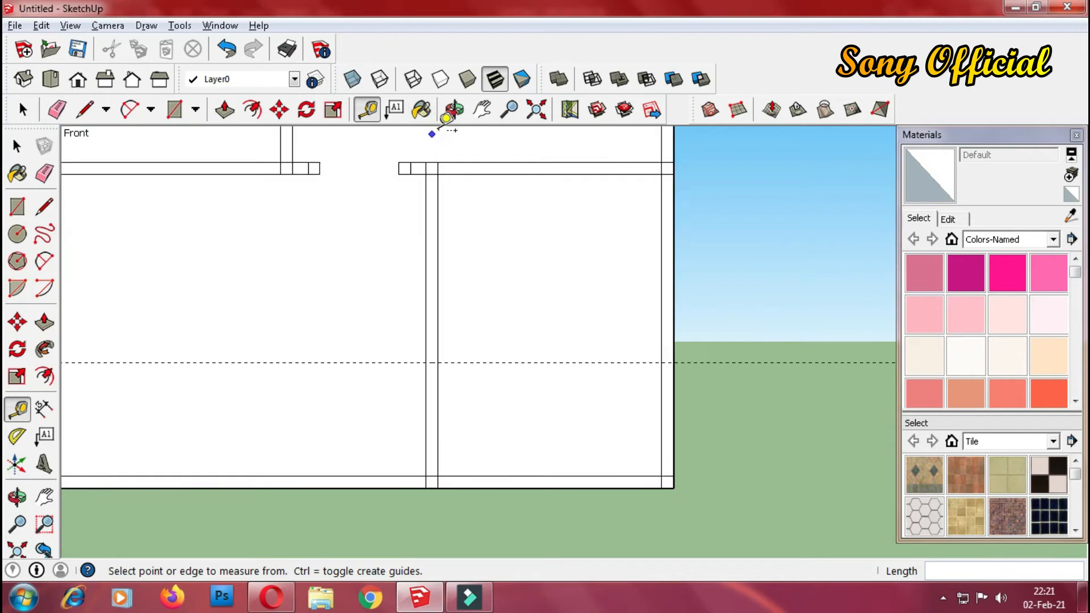
{"action": "scroll", "coordinate": [441, 158], "scroll_direction": "up", "scroll_amount": 2}
{"action": "left_click", "coordinate": [424, 192]}
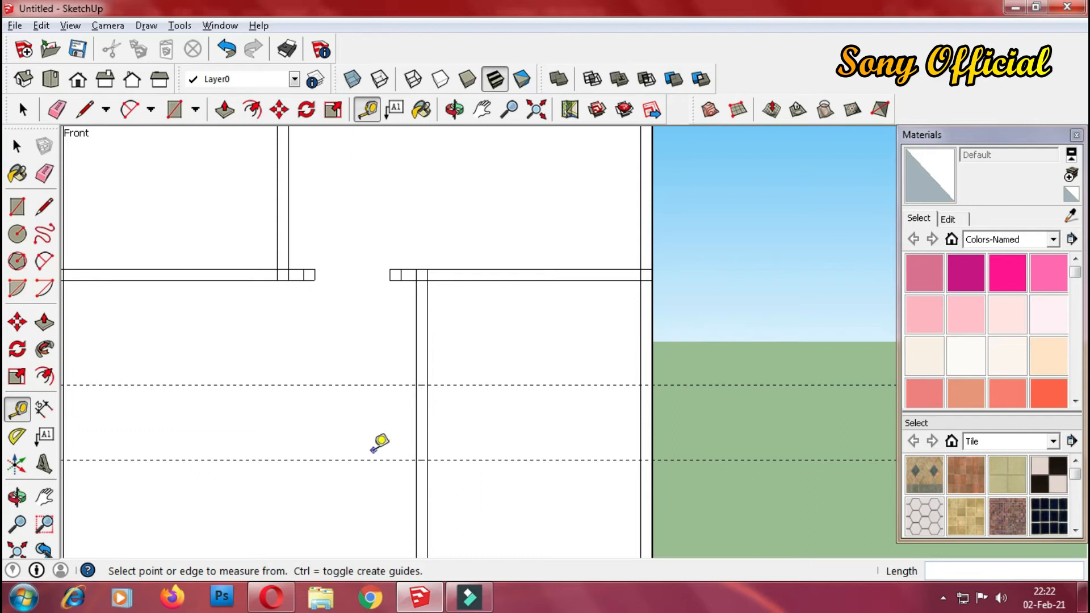
Try offsets of 125 and 155 cm below the middle wall's lower edge, and undo the 155 cm guide.
{"action": "scroll", "coordinate": [423, 281], "scroll_direction": "up", "scroll_amount": 2}
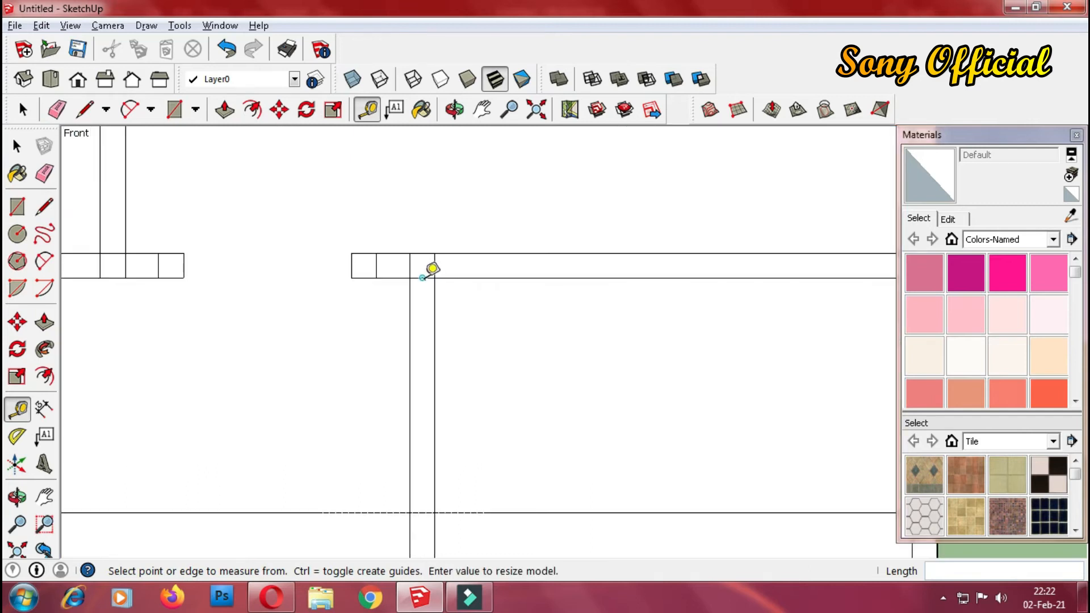
{"action": "left_click", "coordinate": [422, 279]}
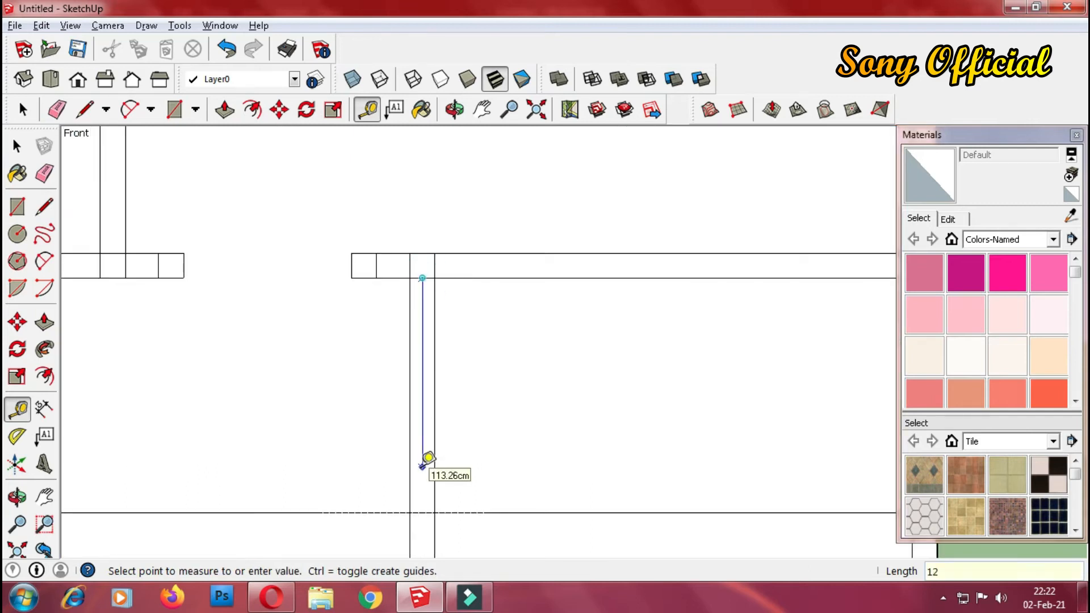
{"action": "type", "text": "125"}
{"action": "key", "text": "Return"}
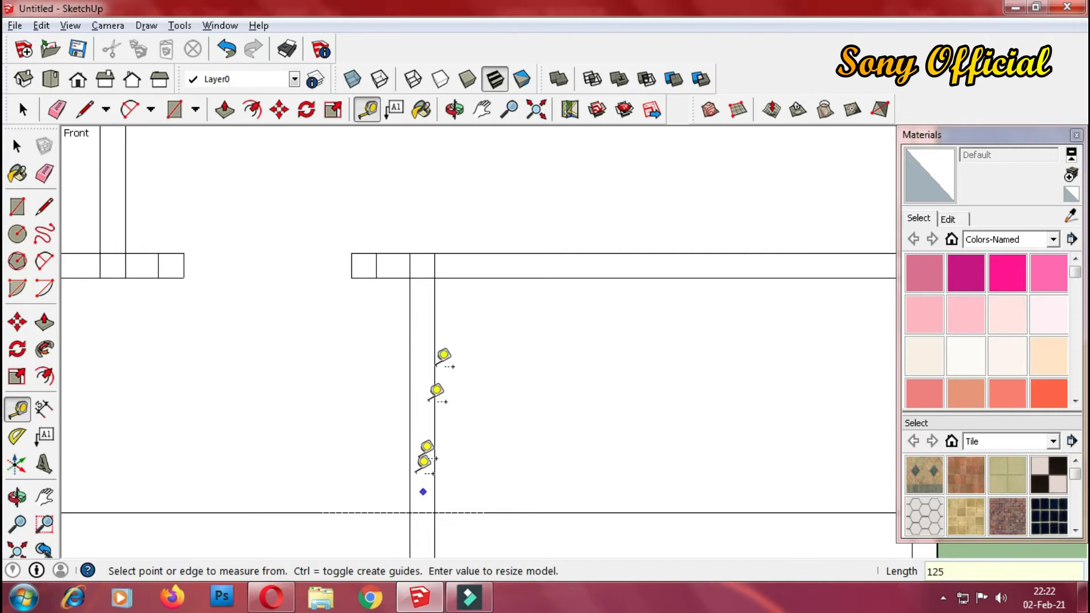
{"action": "left_click", "coordinate": [423, 278]}
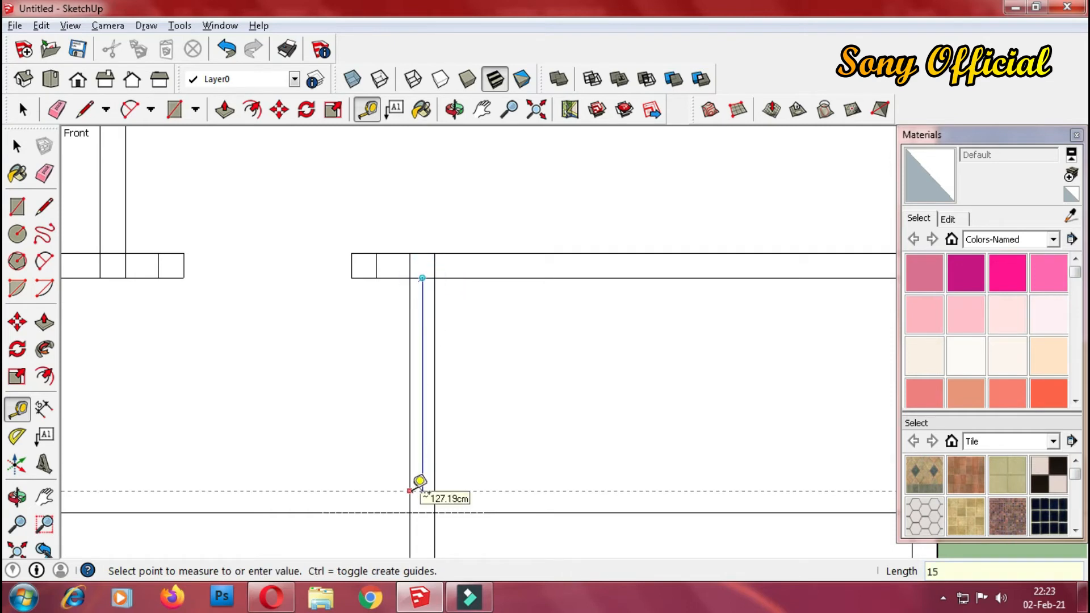
{"action": "key", "text": "Return"}
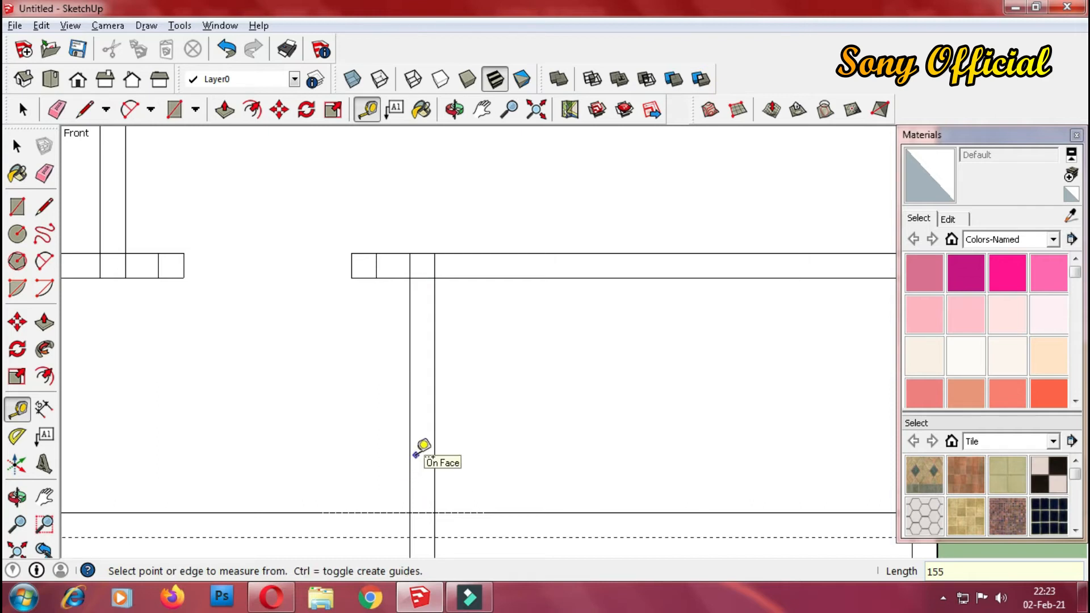
{"action": "scroll", "coordinate": [415, 455], "scroll_direction": "down", "scroll_amount": 5}
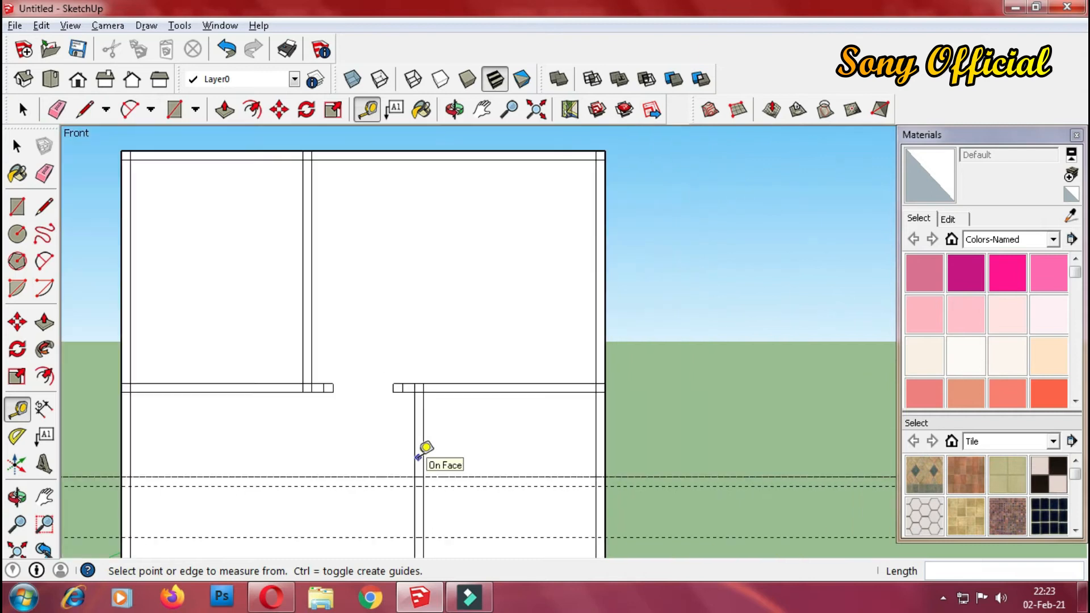
{"action": "scroll", "coordinate": [379, 497], "scroll_direction": "up", "scroll_amount": 3}
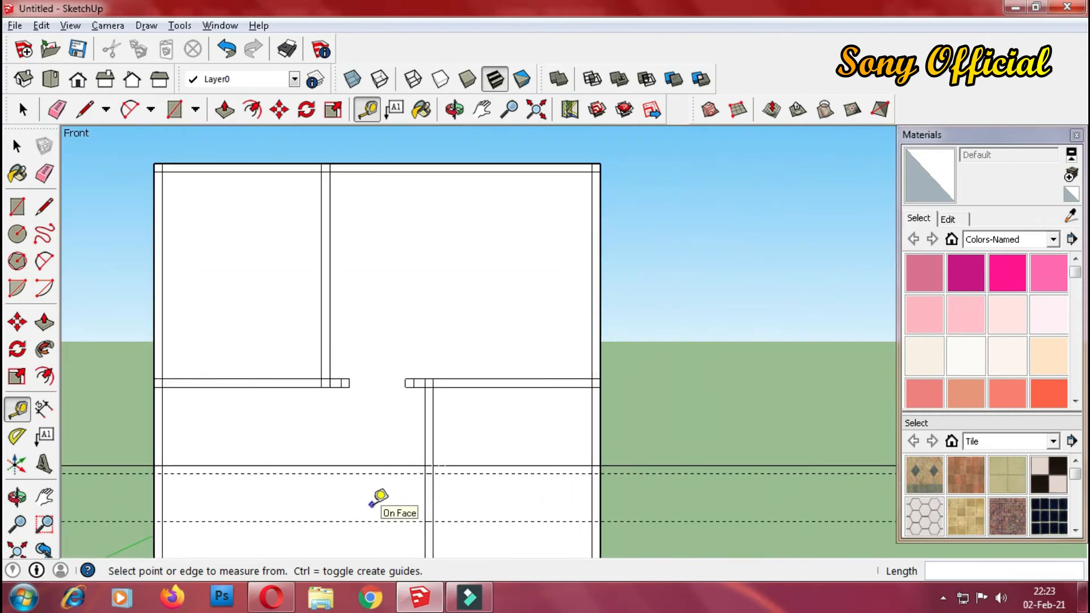
{"action": "scroll", "coordinate": [376, 501], "scroll_direction": "up", "scroll_amount": 2}
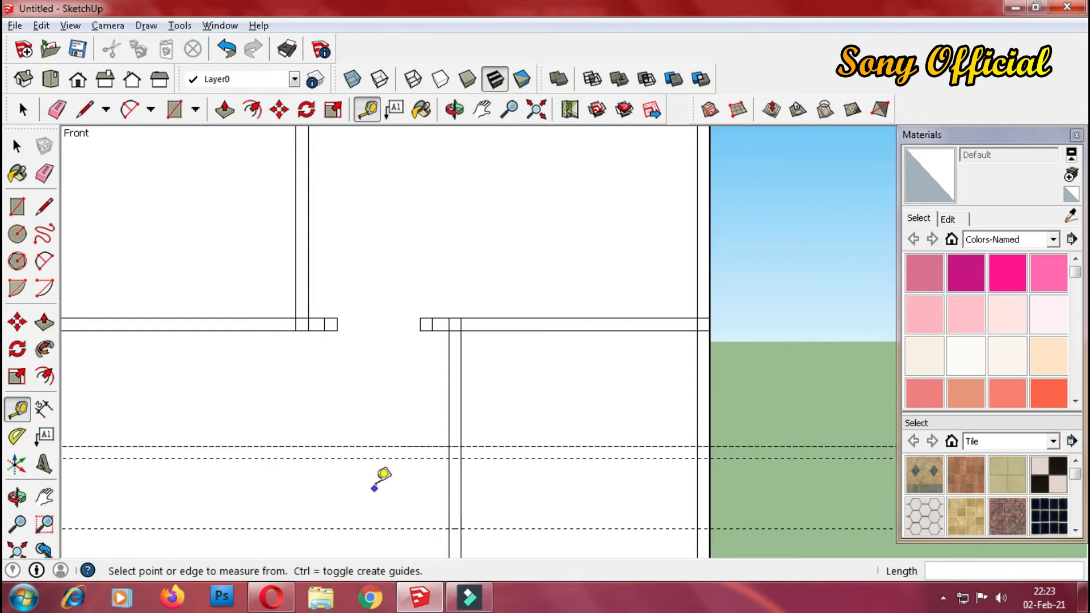
{"action": "key", "text": "ctrl+z"}
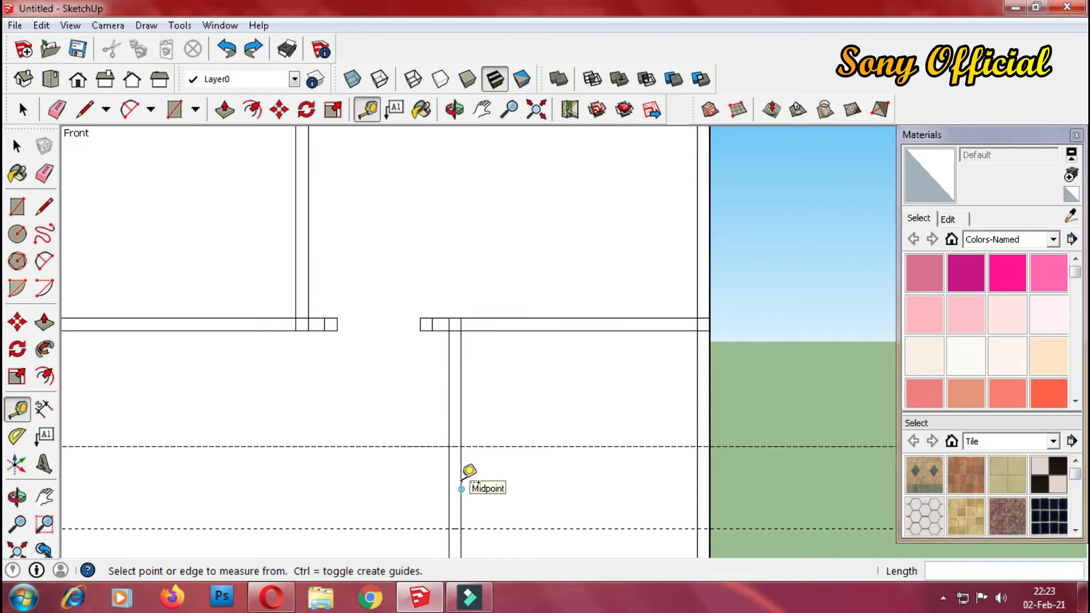
Draw a 15 cm line across the lower partition along the upper guide.
{"action": "scroll", "coordinate": [469, 470], "scroll_direction": "down", "scroll_amount": 2}
{"action": "scroll", "coordinate": [462, 517], "scroll_direction": "down", "scroll_amount": 3}
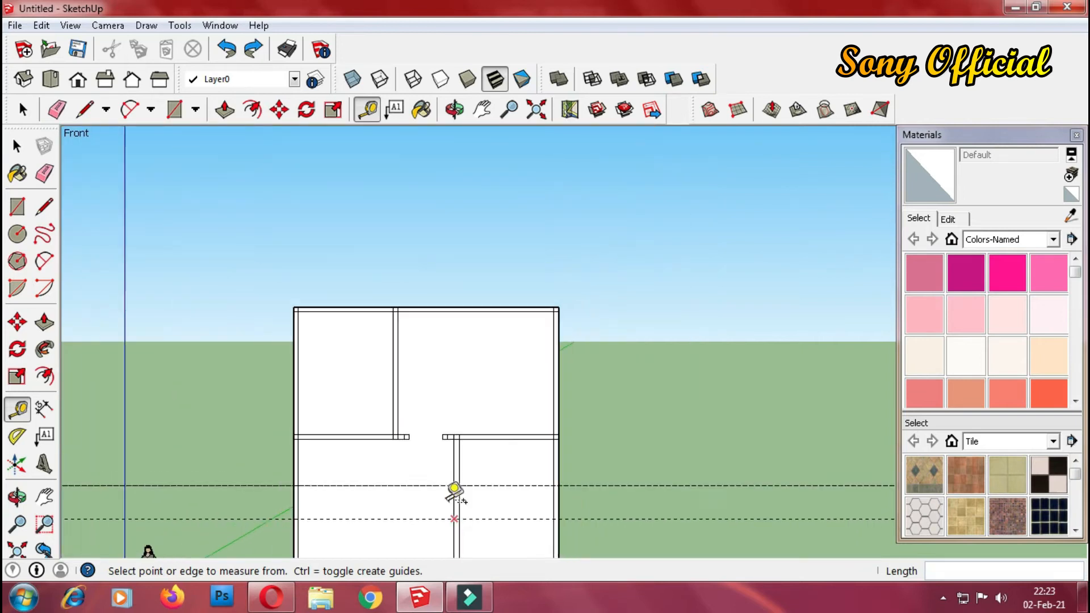
{"action": "scroll", "coordinate": [454, 492], "scroll_direction": "down", "scroll_amount": 1}
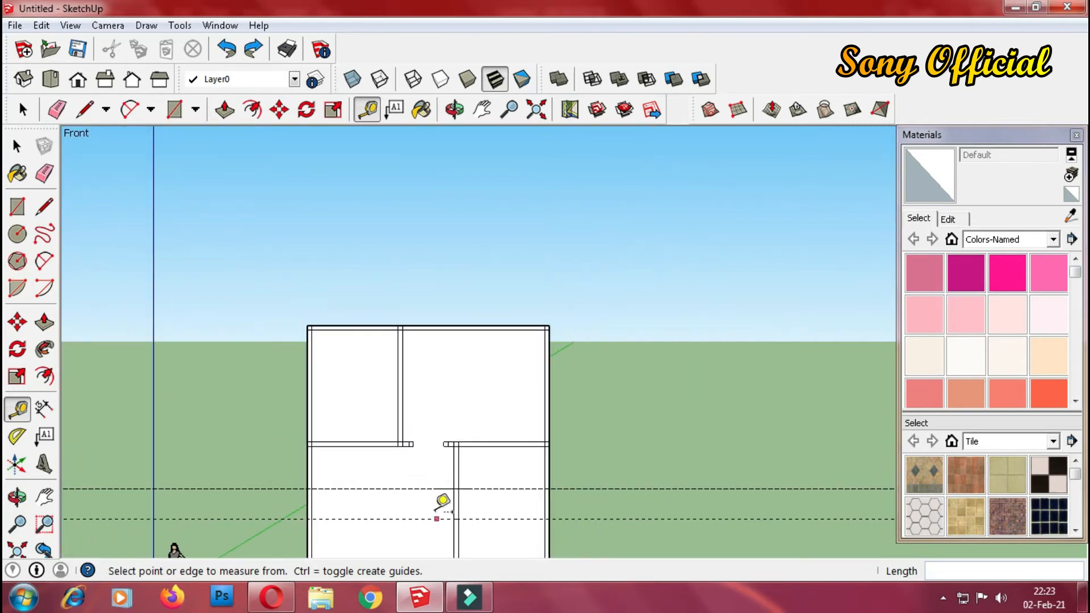
{"action": "left_click", "coordinate": [44, 207]}
{"action": "scroll", "coordinate": [489, 492], "scroll_direction": "up", "scroll_amount": 2}
{"action": "scroll", "coordinate": [463, 504], "scroll_direction": "up", "scroll_amount": 3}
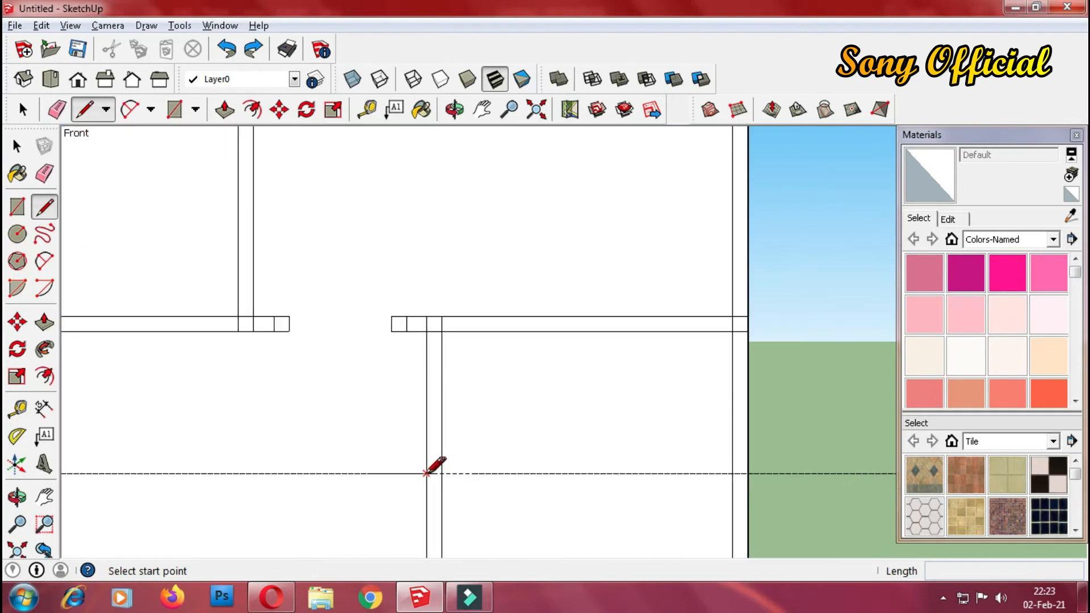
{"action": "left_click", "coordinate": [426, 473]}
{"action": "left_click", "coordinate": [437, 472]}
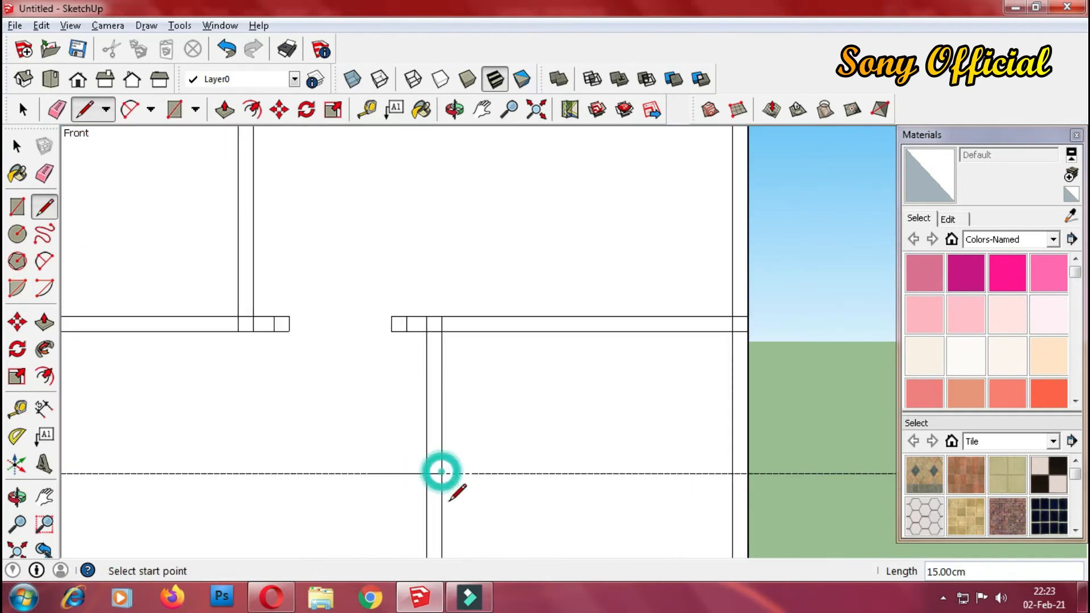
Draw a 15 cm line across the lower partition along the lower guide.
{"action": "scroll", "coordinate": [452, 523], "scroll_direction": "down", "scroll_amount": 1}
{"action": "scroll", "coordinate": [452, 523], "scroll_direction": "down", "scroll_amount": 3}
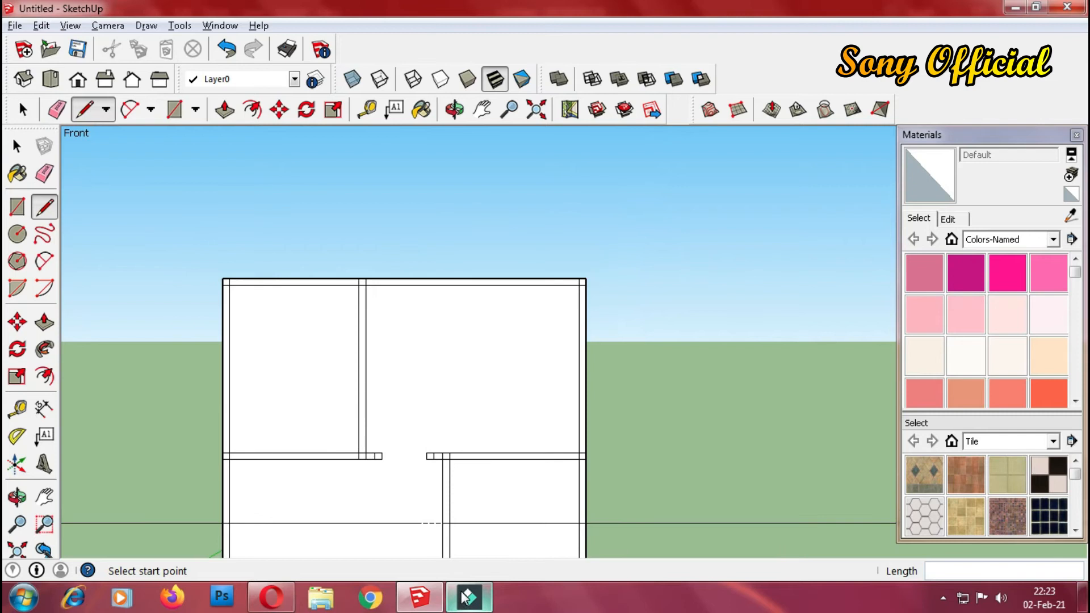
{"action": "scroll", "coordinate": [469, 520], "scroll_direction": "up", "scroll_amount": 1}
{"action": "scroll", "coordinate": [468, 519], "scroll_direction": "up", "scroll_amount": 1}
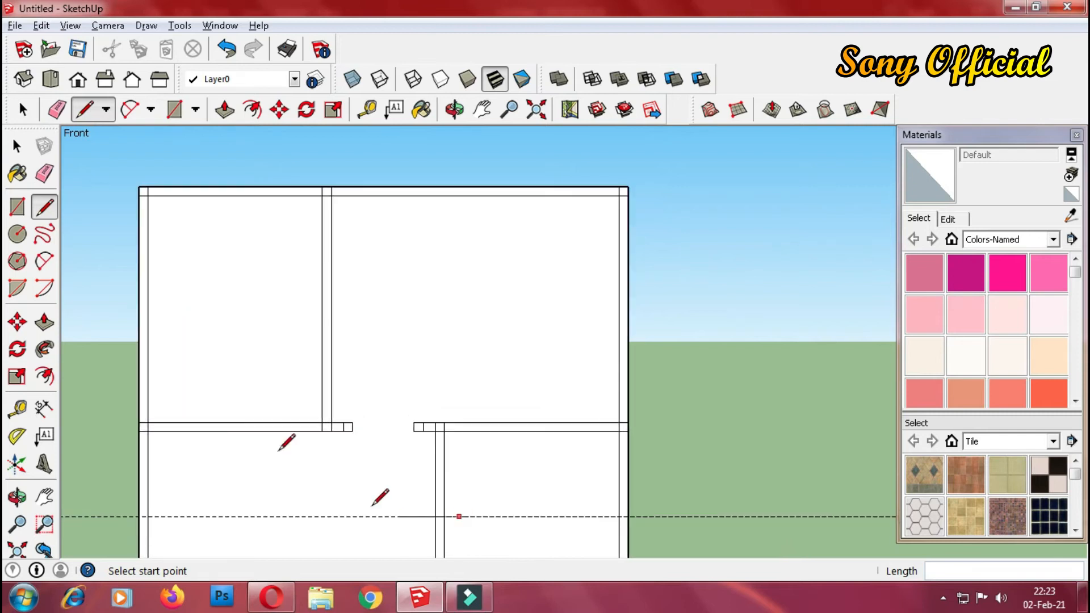
{"action": "left_click", "coordinate": [45, 497]}
{"action": "left_click_drag", "start_coordinate": [430, 479], "coordinate": [494, 268]}
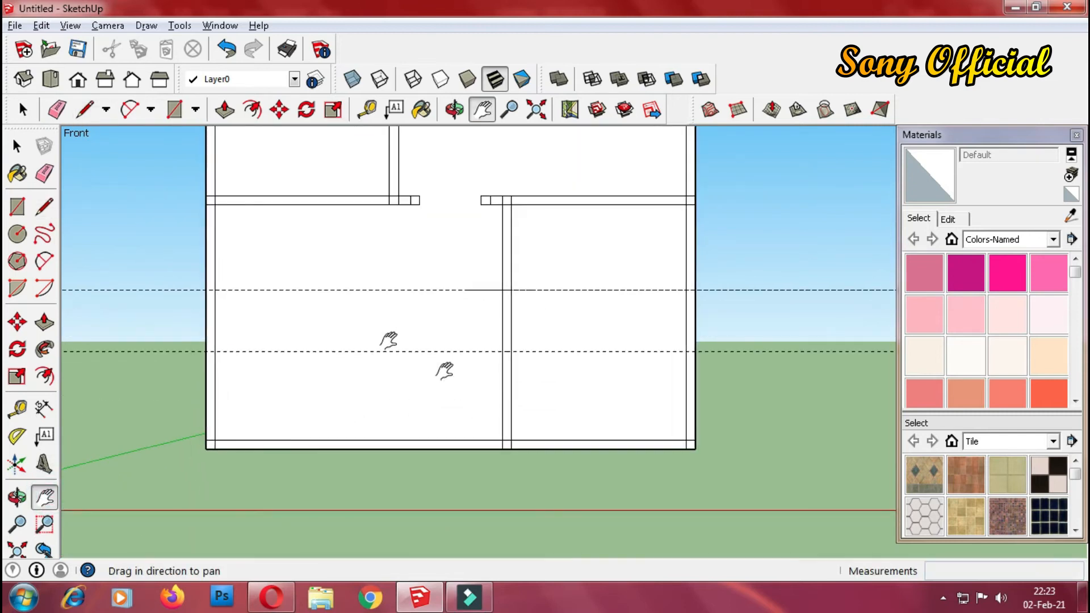
{"action": "left_click", "coordinate": [45, 207]}
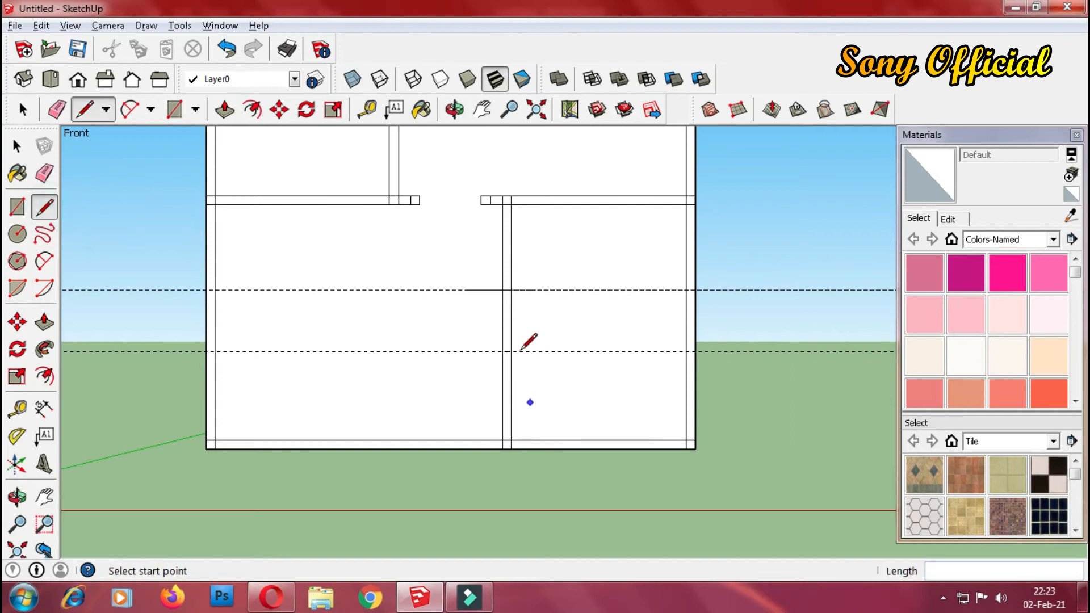
{"action": "scroll", "coordinate": [514, 338], "scroll_direction": "up", "scroll_amount": 1}
{"action": "scroll", "coordinate": [500, 309], "scroll_direction": "up", "scroll_amount": 2}
{"action": "left_click", "coordinate": [518, 374]}
{"action": "left_click", "coordinate": [501, 374]}
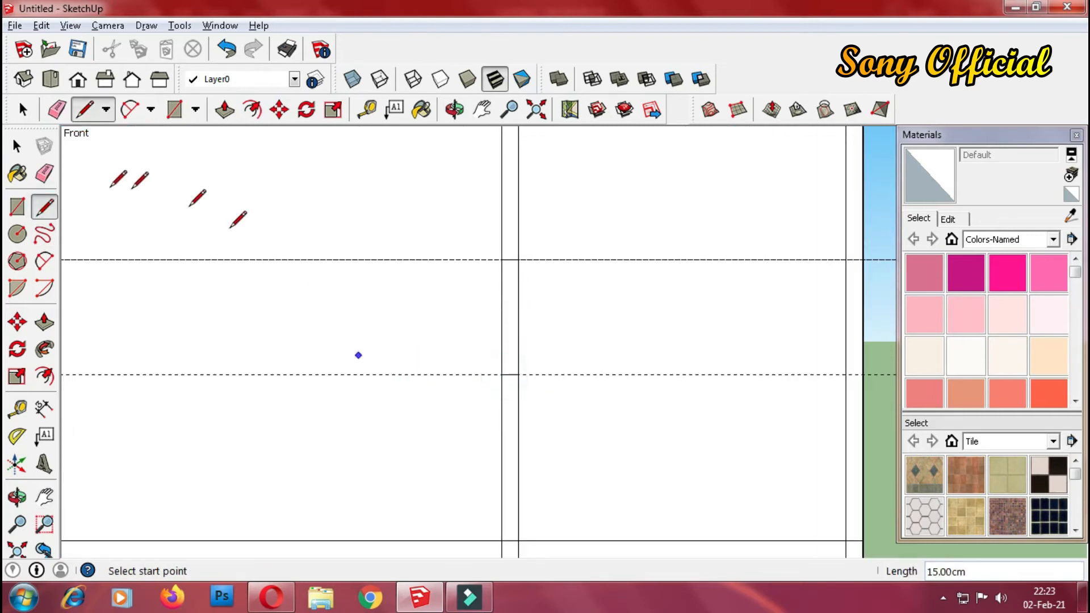
Dimension the partition edge between the two crossing lines, and erase that dimension.
{"action": "left_click", "coordinate": [44, 408]}
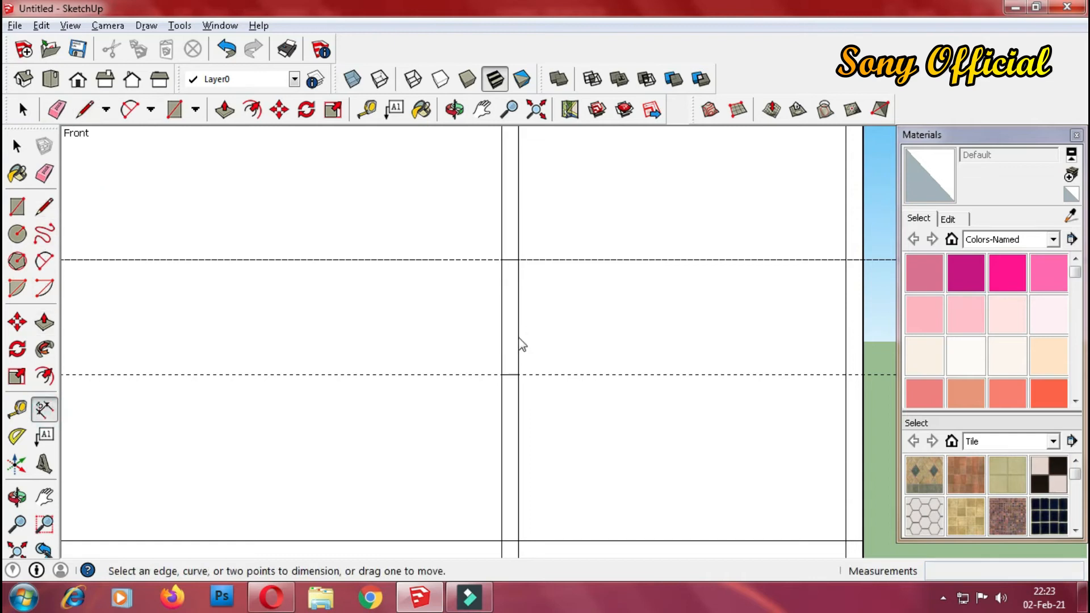
{"action": "left_click", "coordinate": [518, 336]}
{"action": "left_click", "coordinate": [570, 333]}
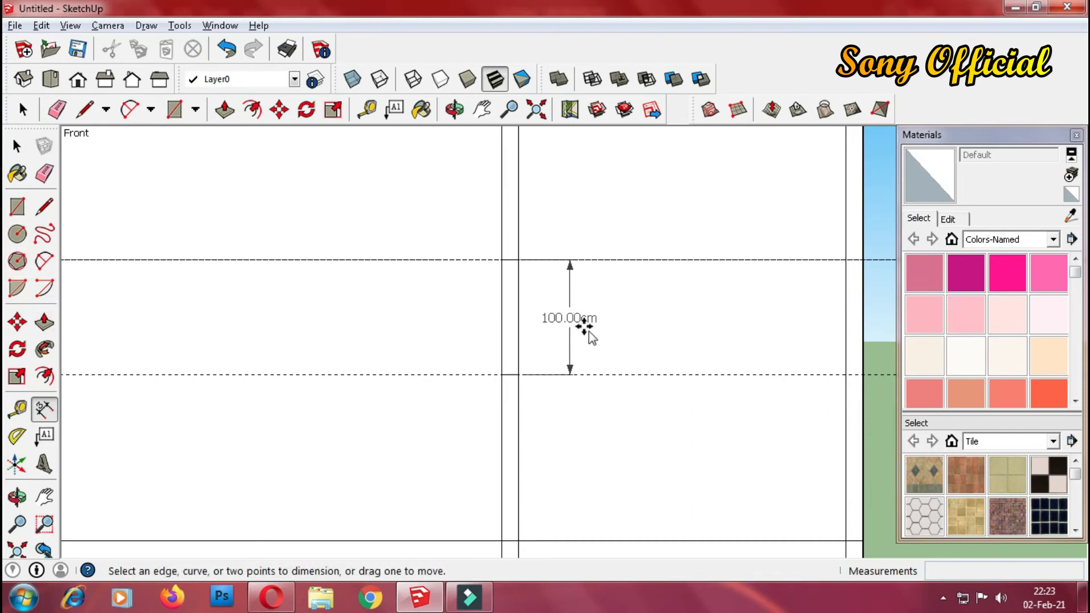
{"action": "left_click", "coordinate": [44, 173]}
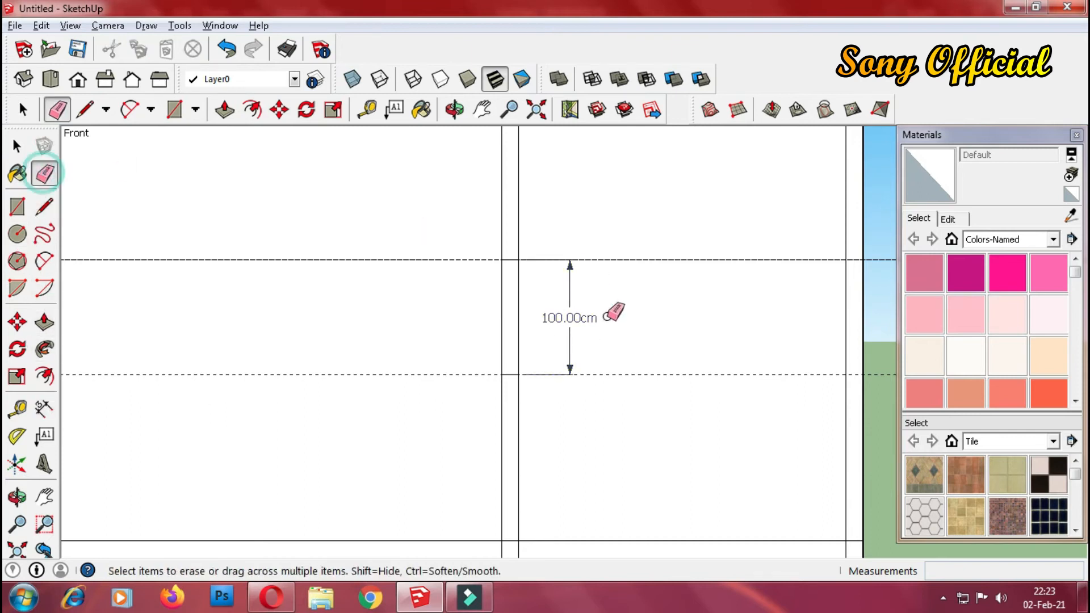
{"action": "left_click", "coordinate": [576, 316]}
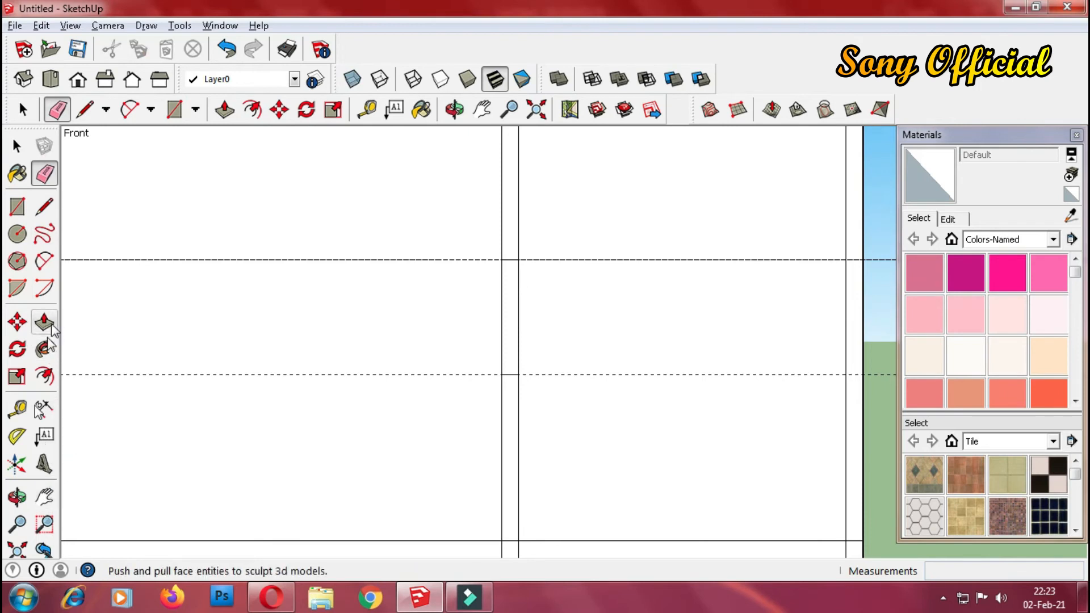
Place two guides 15 cm outside the crossing lines, one above the upper line and one below the lower line.
{"action": "left_click", "coordinate": [18, 408]}
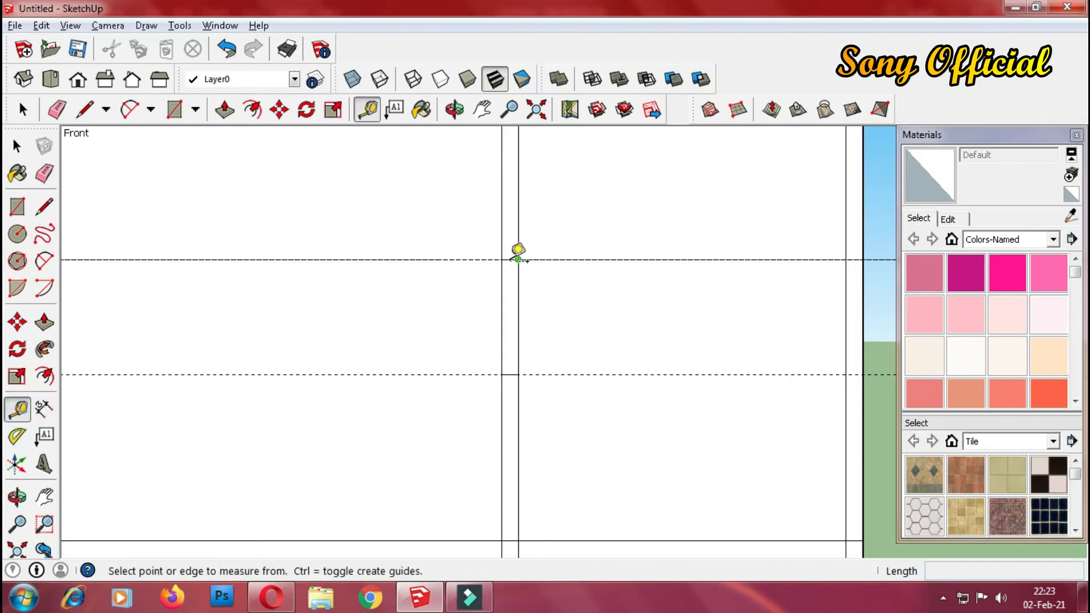
{"action": "left_click", "coordinate": [555, 408]}
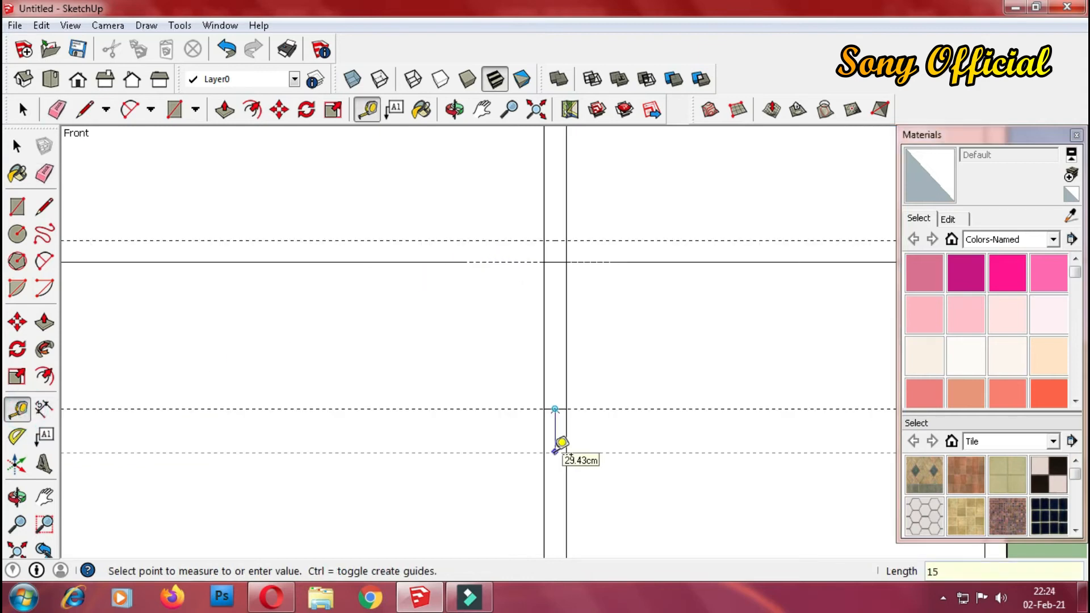
{"action": "key", "text": "Return"}
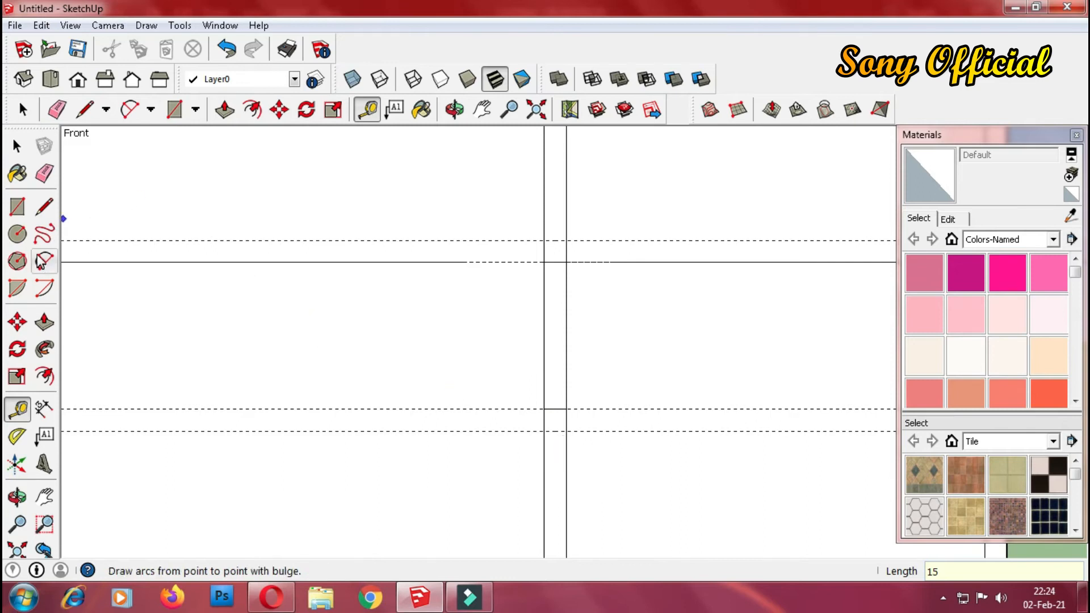
Draw a 15 cm line across the lower partition along each of the two outer guides.
{"action": "left_click", "coordinate": [38, 216]}
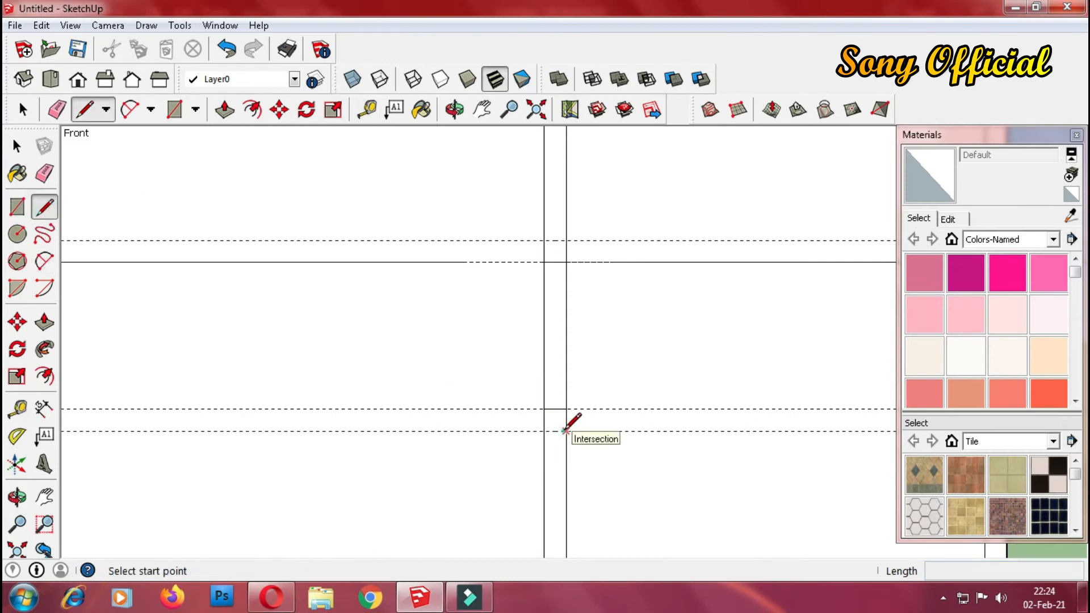
{"action": "left_click", "coordinate": [566, 432]}
{"action": "left_click", "coordinate": [544, 432]}
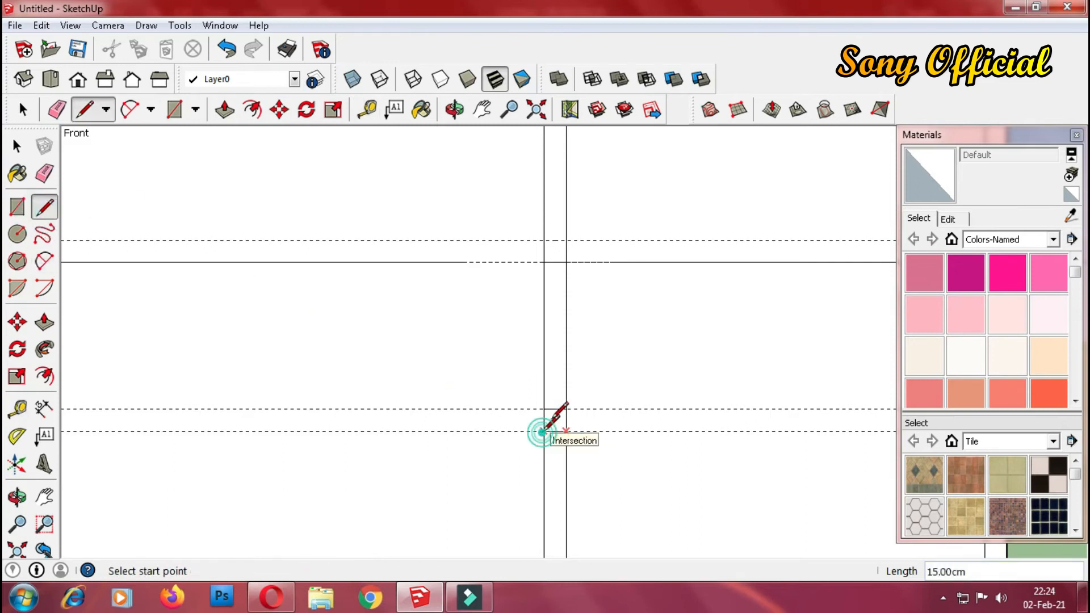
{"action": "left_click", "coordinate": [543, 240]}
{"action": "left_click", "coordinate": [566, 240]}
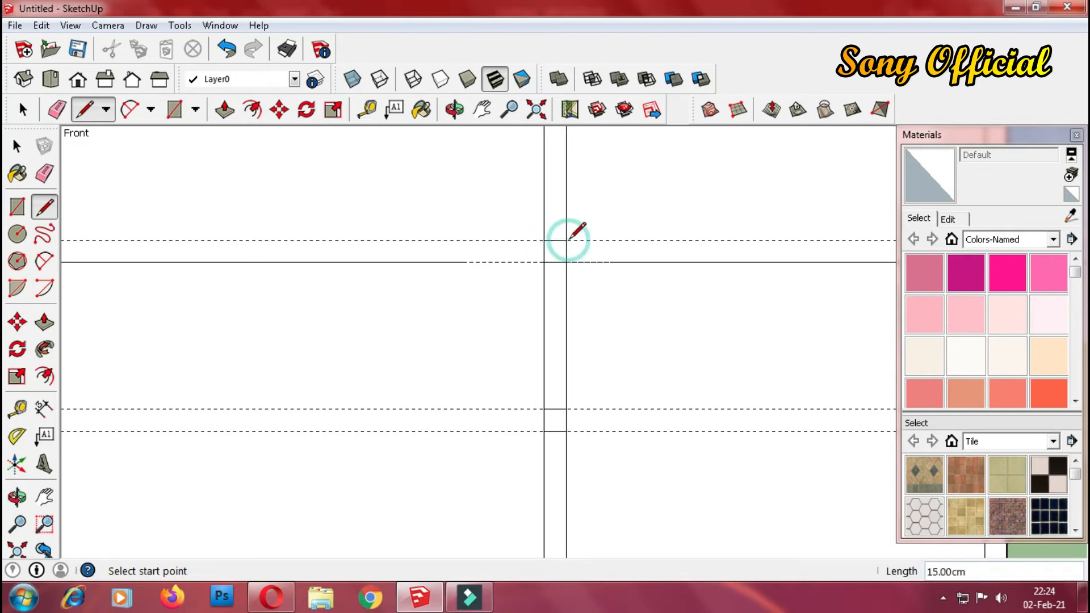
Erase the four horizontal guides crossing the lower partition.
{"action": "left_click", "coordinate": [44, 174]}
{"action": "left_click", "coordinate": [600, 431]}
{"action": "left_click", "coordinate": [601, 408]}
{"action": "left_click", "coordinate": [589, 262]}
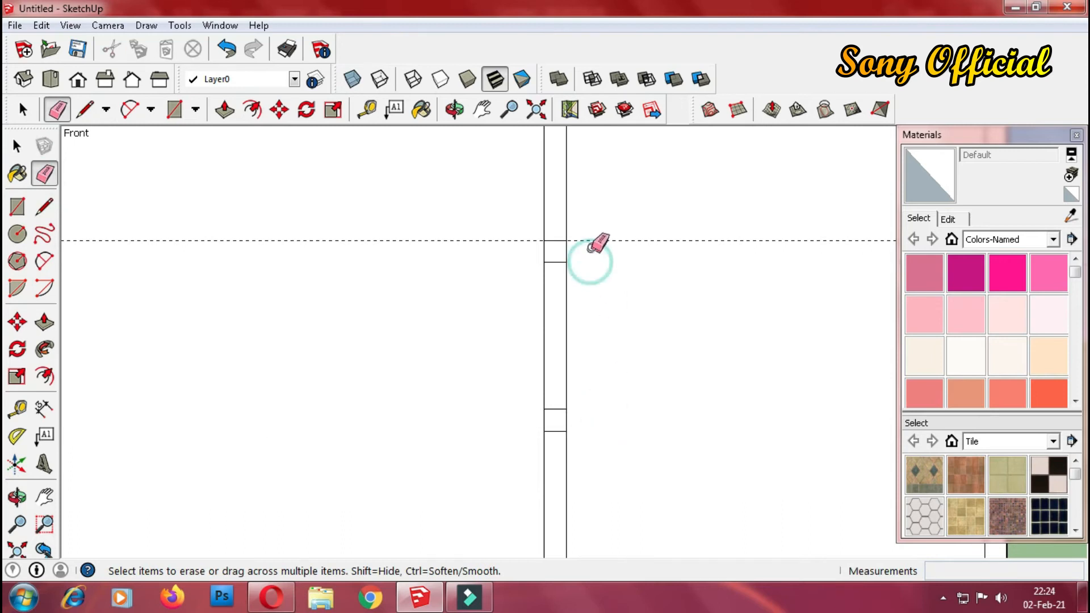
{"action": "left_click", "coordinate": [594, 239]}
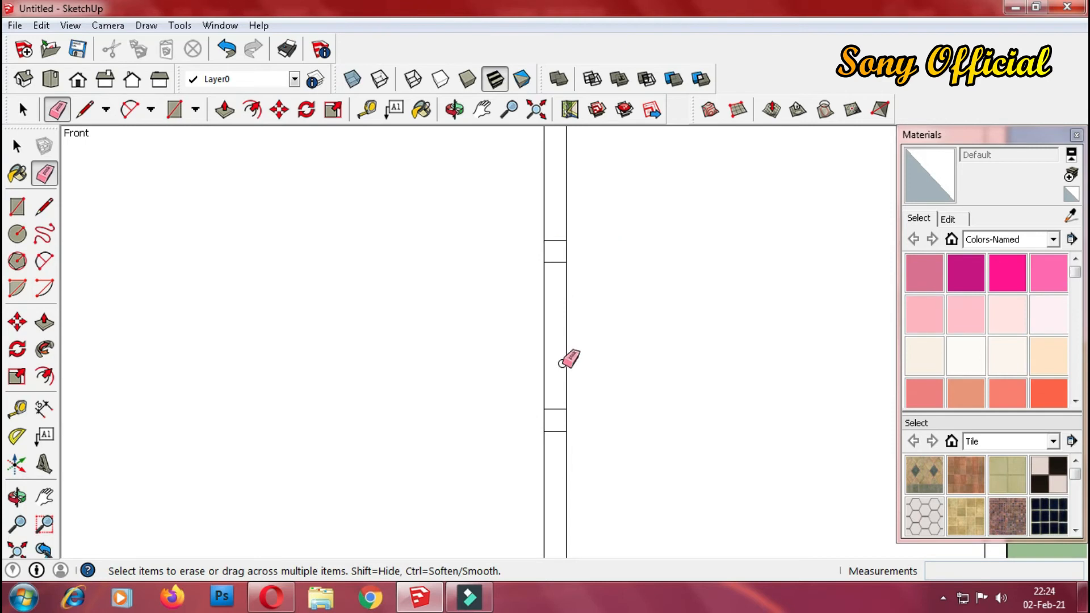
Erase both long edges of the lower partition between its two inner crossing lines to open a doorway.
{"action": "scroll", "coordinate": [539, 374], "scroll_direction": "down", "scroll_amount": 2}
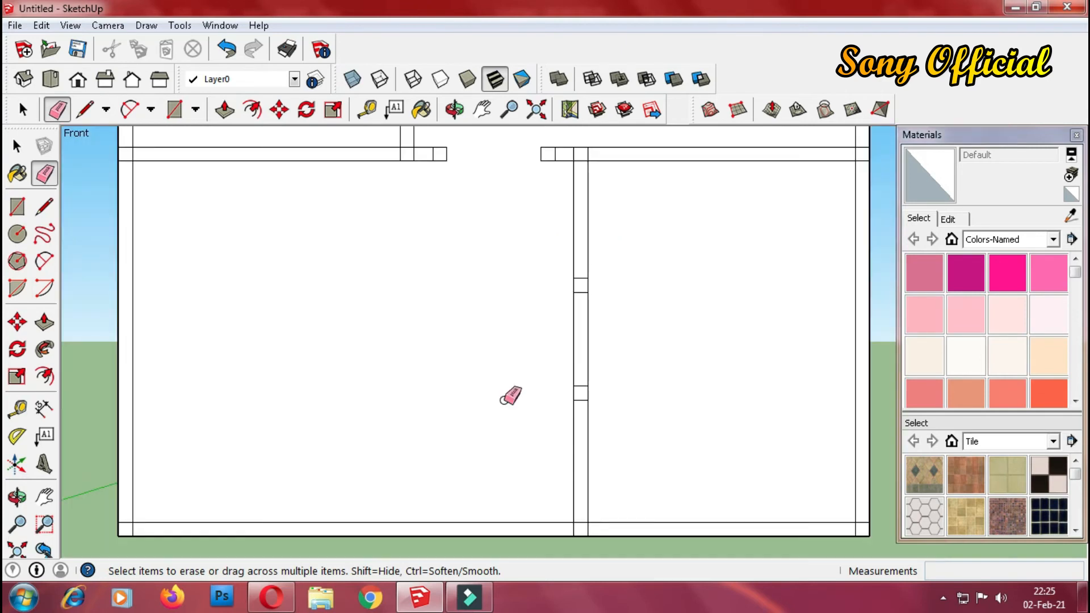
{"action": "scroll", "coordinate": [511, 396], "scroll_direction": "down", "scroll_amount": 3}
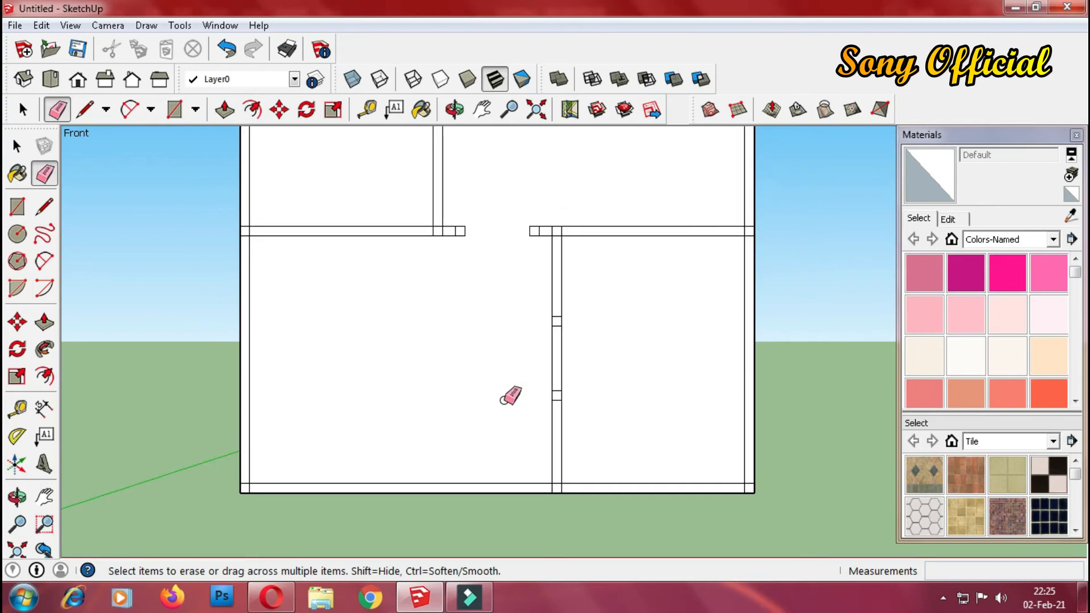
{"action": "scroll", "coordinate": [511, 396], "scroll_direction": "down", "scroll_amount": 2}
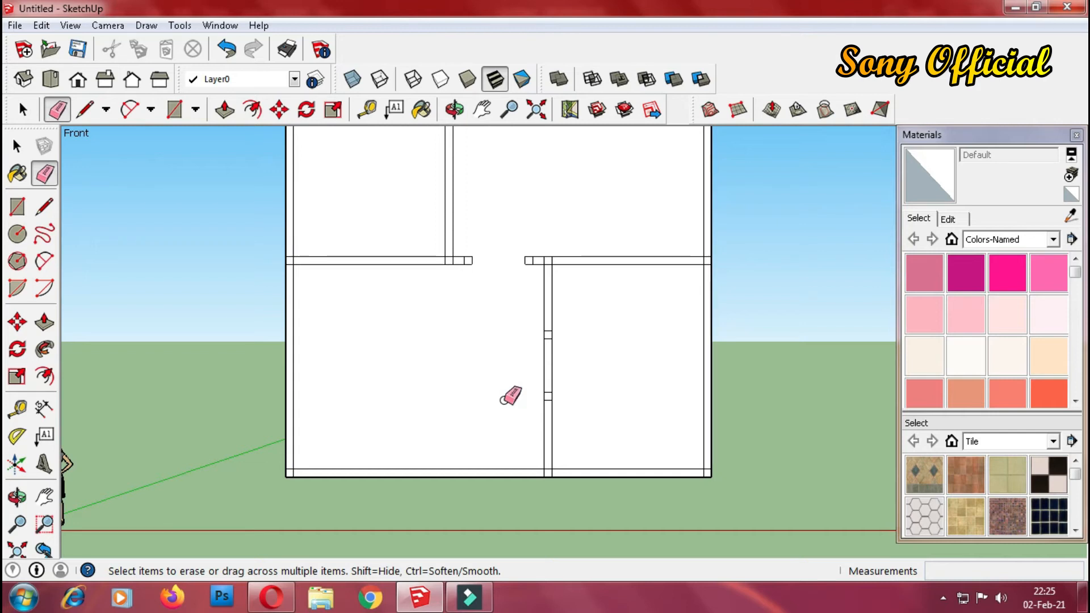
{"action": "scroll", "coordinate": [511, 396], "scroll_direction": "down", "scroll_amount": 2}
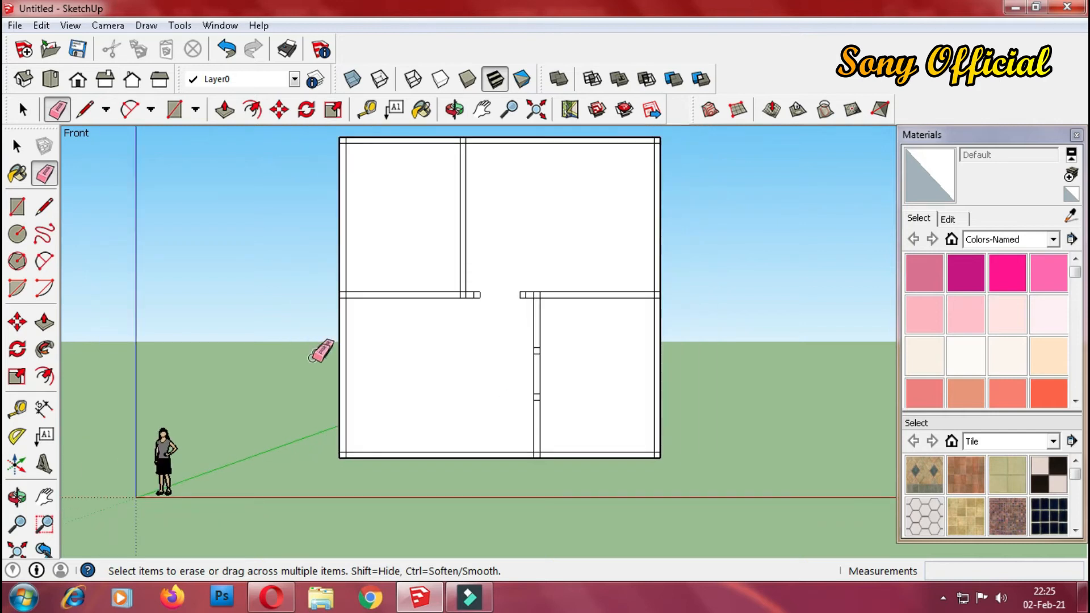
{"action": "left_click", "coordinate": [44, 176]}
{"action": "left_click", "coordinate": [537, 371]}
{"action": "left_click", "coordinate": [531, 372]}
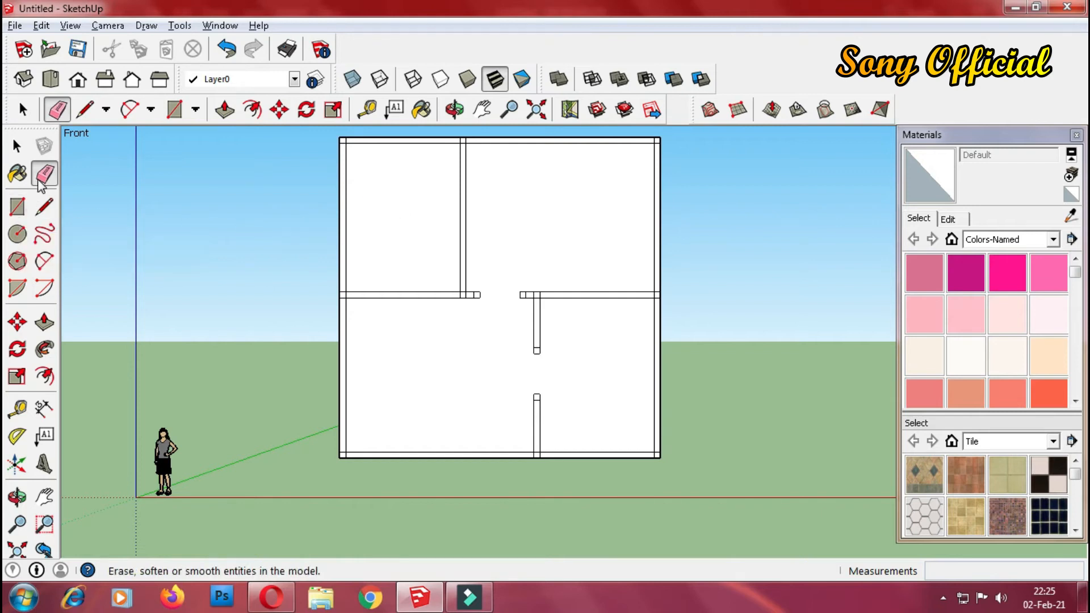
Place two horizontal guides across the upper partition, 135 cm and 120 cm above the middle wall's upper edge.
{"action": "left_click", "coordinate": [44, 497]}
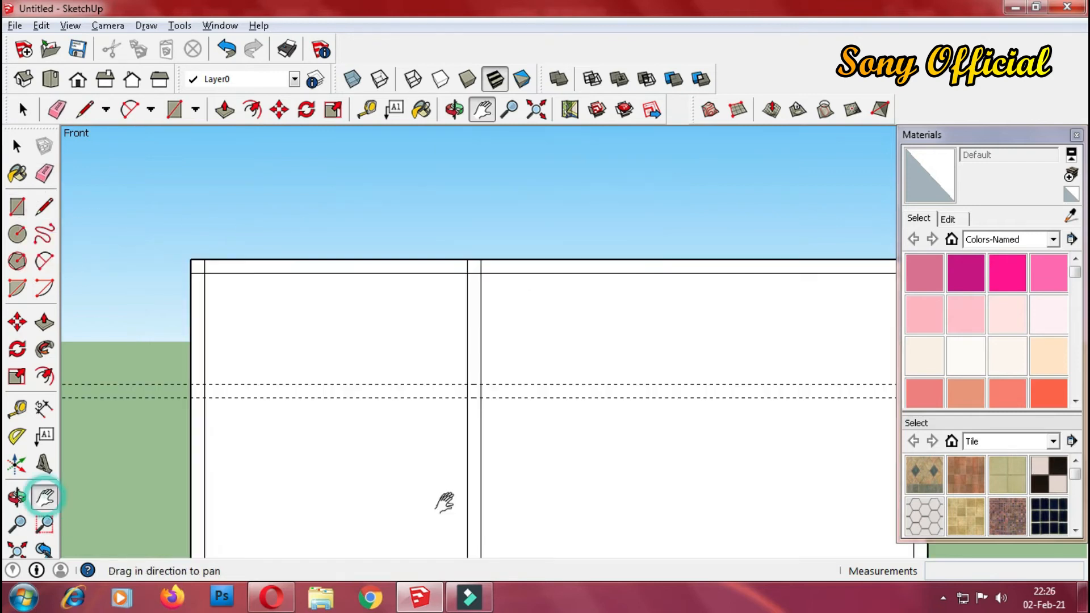
{"action": "left_click_drag", "start_coordinate": [447, 515], "coordinate": [493, 278]}
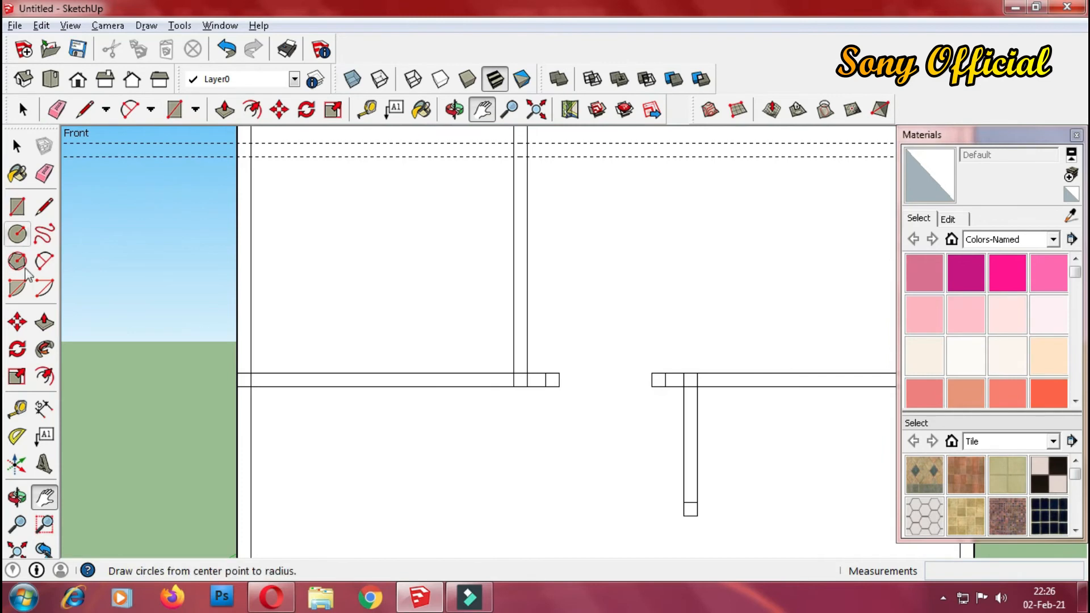
{"action": "left_click", "coordinate": [21, 408]}
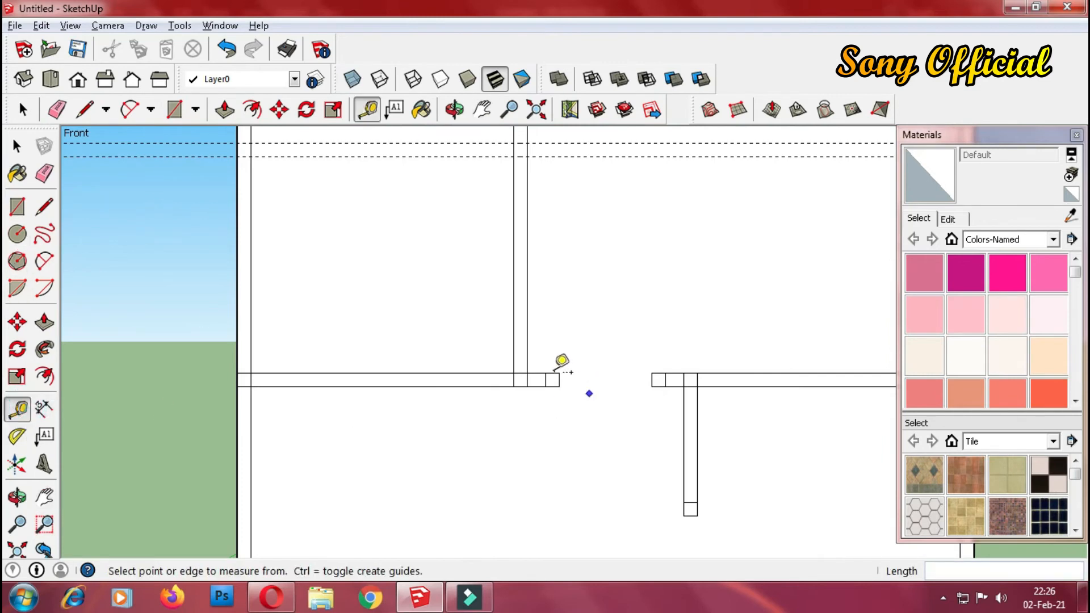
{"action": "scroll", "coordinate": [525, 369], "scroll_direction": "up", "scroll_amount": 5}
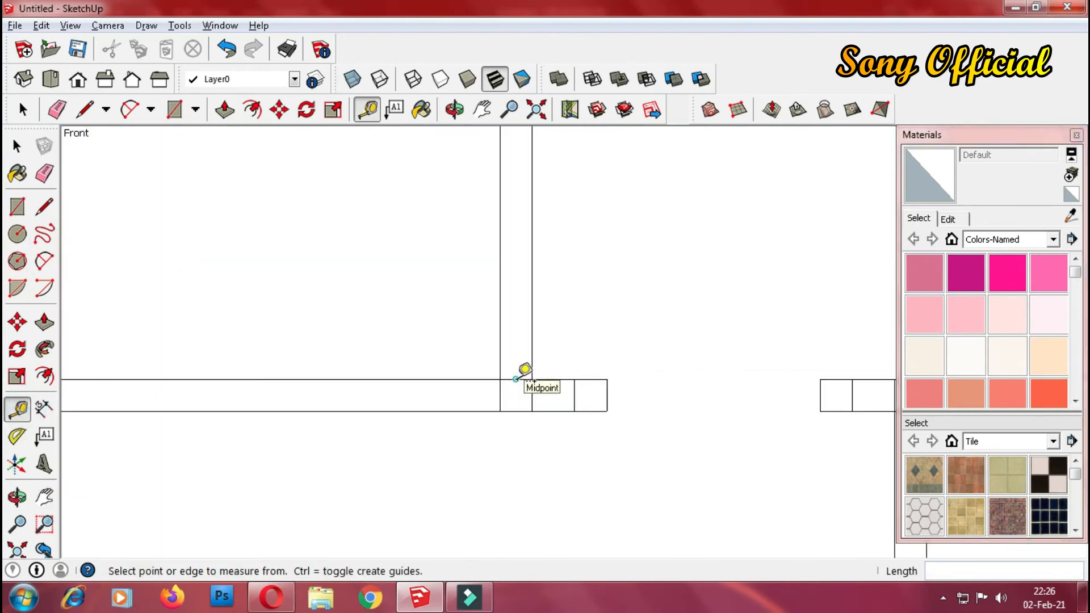
{"action": "left_click", "coordinate": [516, 380]}
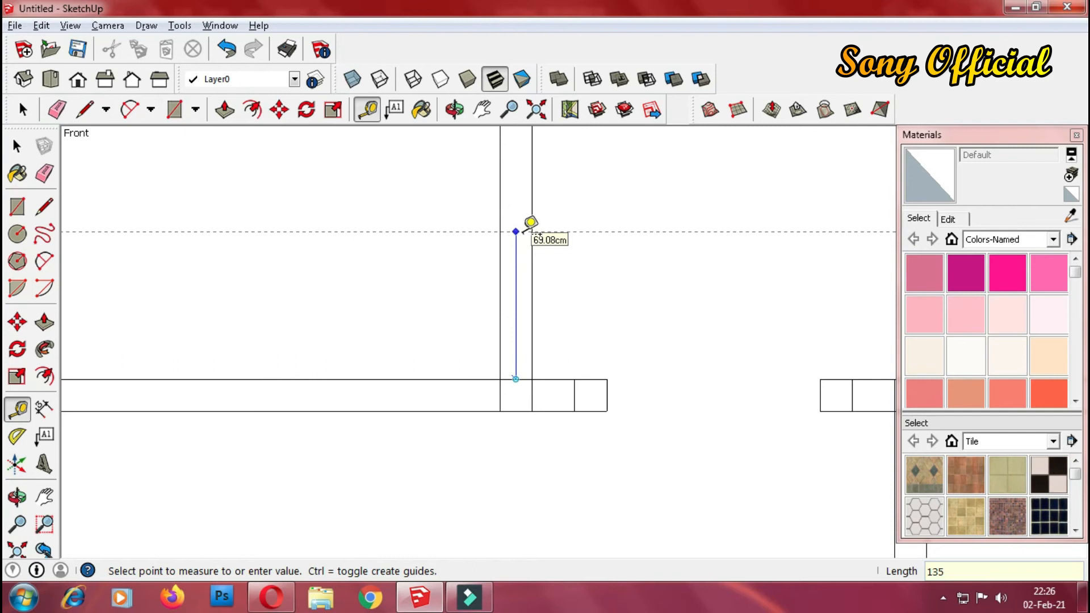
{"action": "type", "text": "135"}
{"action": "key", "text": "Return"}
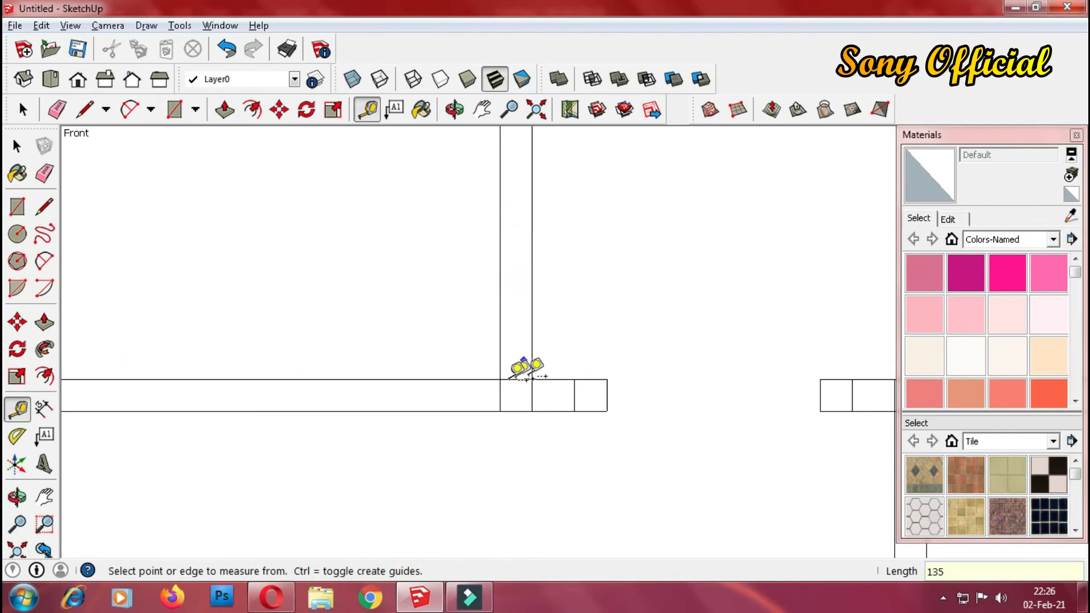
{"action": "left_click", "coordinate": [515, 379]}
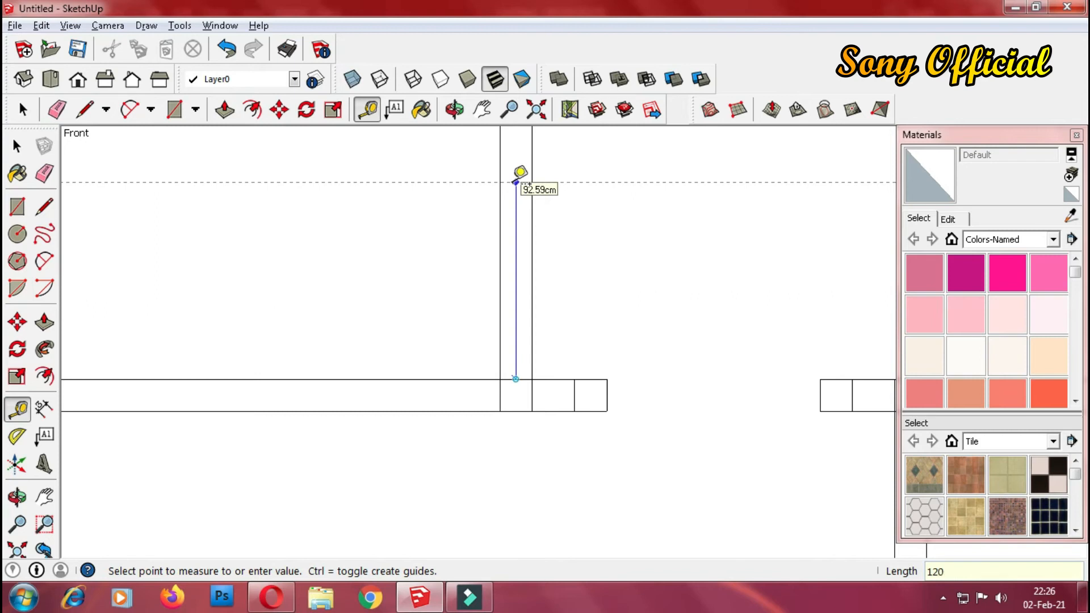
{"action": "type", "text": "120"}
{"action": "key", "text": "Return"}
Draw a 15 by 15 cm rectangle across the upper partition's width within each of the two pairs of guides.
{"action": "scroll", "coordinate": [459, 278], "scroll_direction": "down", "scroll_amount": 1}
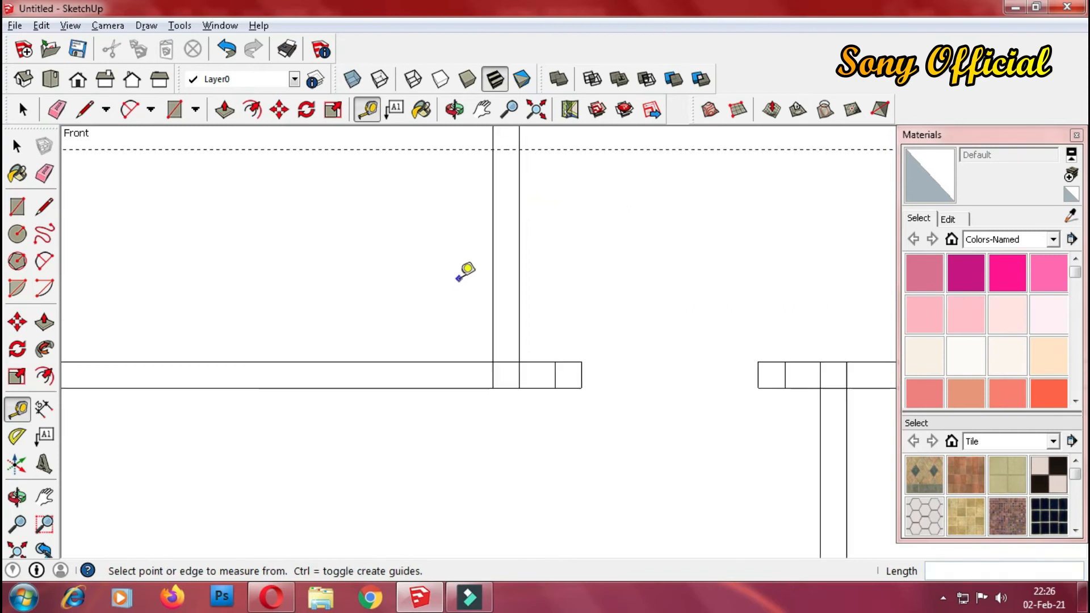
{"action": "scroll", "coordinate": [514, 295], "scroll_direction": "down", "scroll_amount": 4}
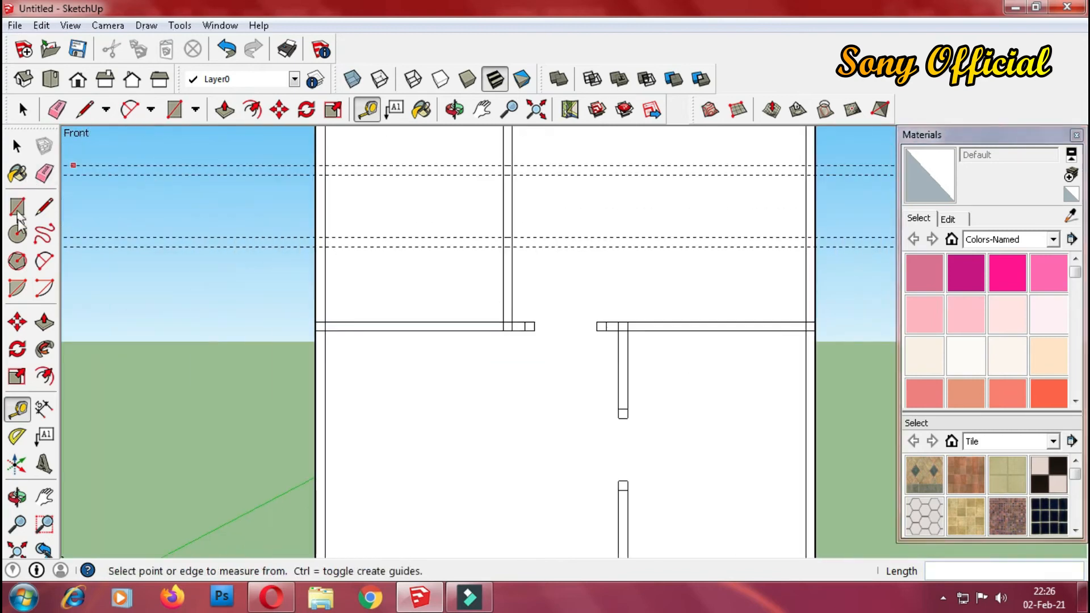
{"action": "left_click", "coordinate": [18, 209]}
{"action": "scroll", "coordinate": [518, 157], "scroll_direction": "up", "scroll_amount": 4}
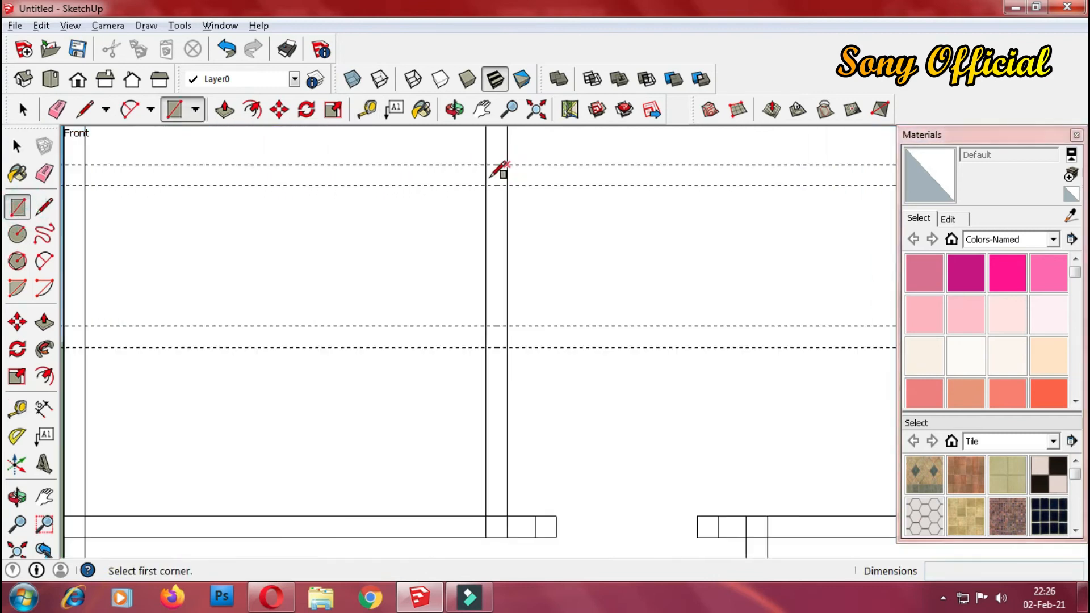
{"action": "left_click", "coordinate": [485, 164]}
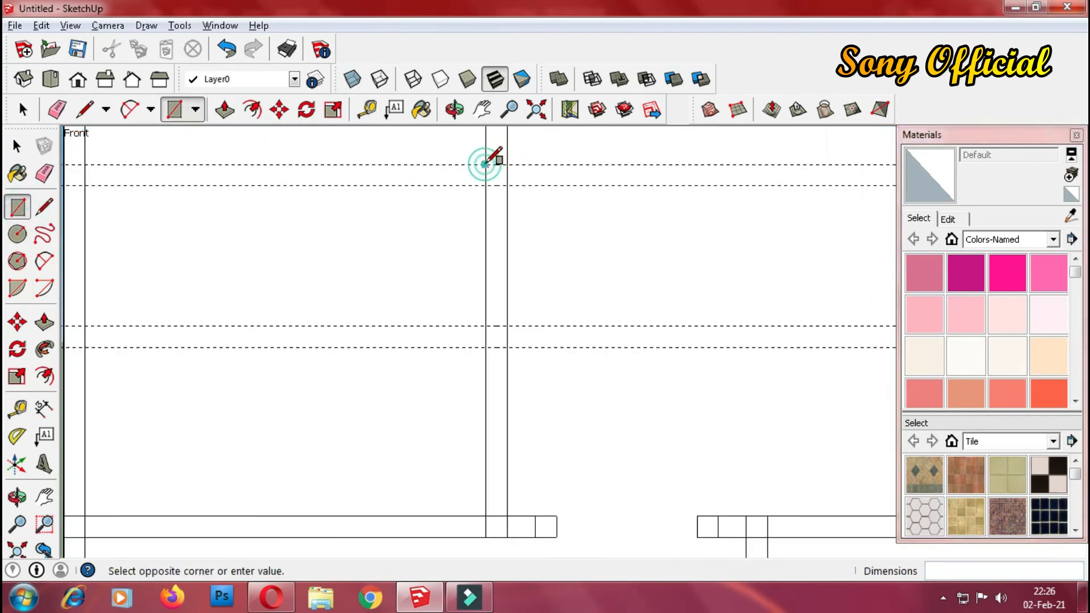
{"action": "left_click", "coordinate": [505, 186]}
{"action": "left_click", "coordinate": [485, 326]}
{"action": "left_click", "coordinate": [507, 348]}
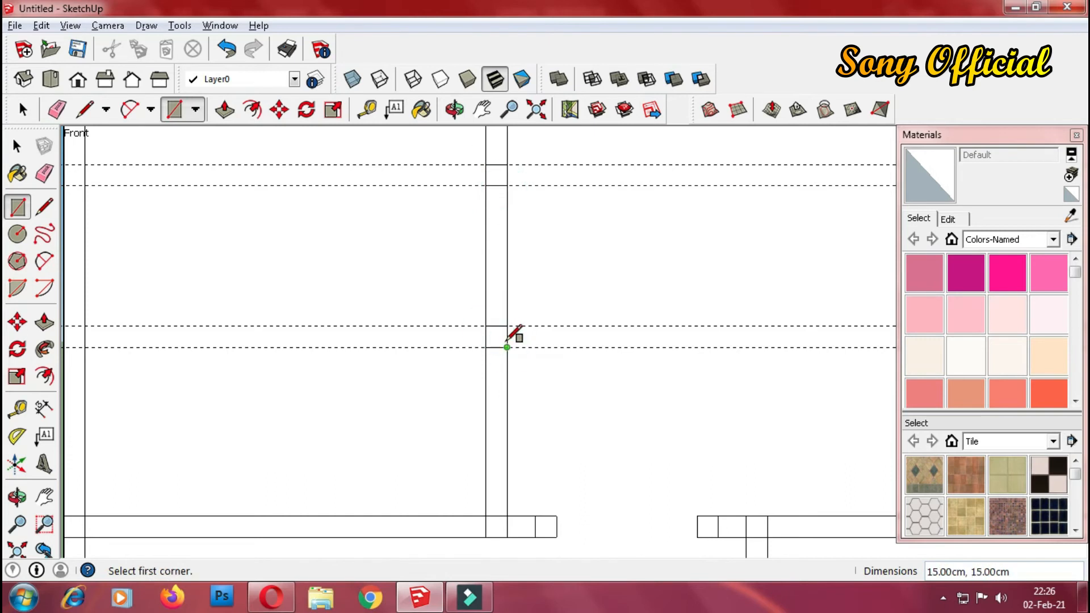
Erase the four horizontal guides crossing the upper partition.
{"action": "scroll", "coordinate": [482, 334], "scroll_direction": "down", "scroll_amount": 3}
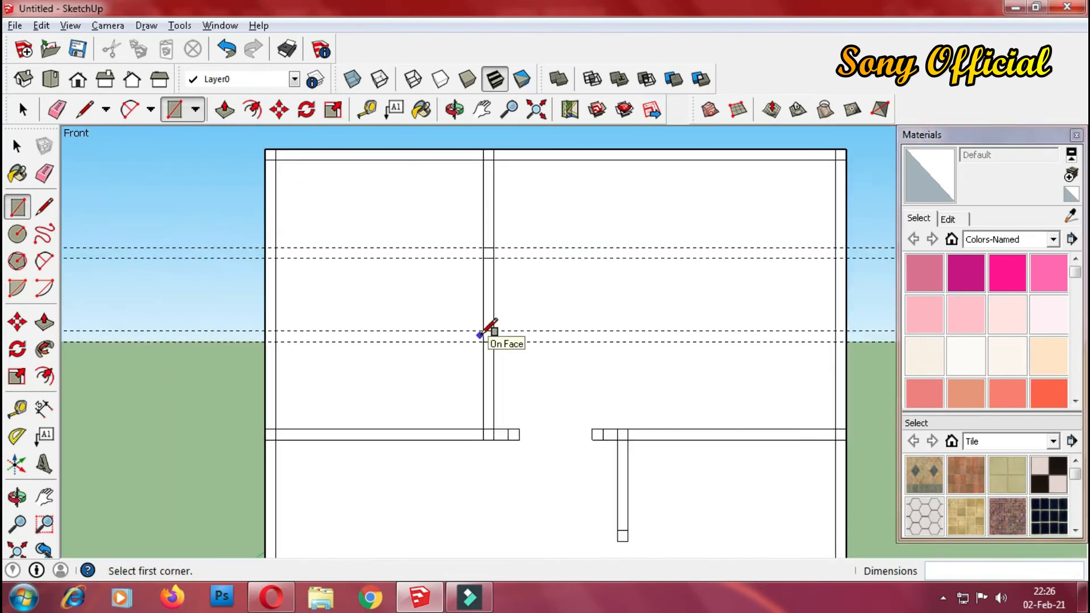
{"action": "scroll", "coordinate": [482, 334], "scroll_direction": "down", "scroll_amount": 2}
{"action": "left_click", "coordinate": [44, 173]}
{"action": "left_click", "coordinate": [524, 281]}
{"action": "left_click", "coordinate": [525, 277]}
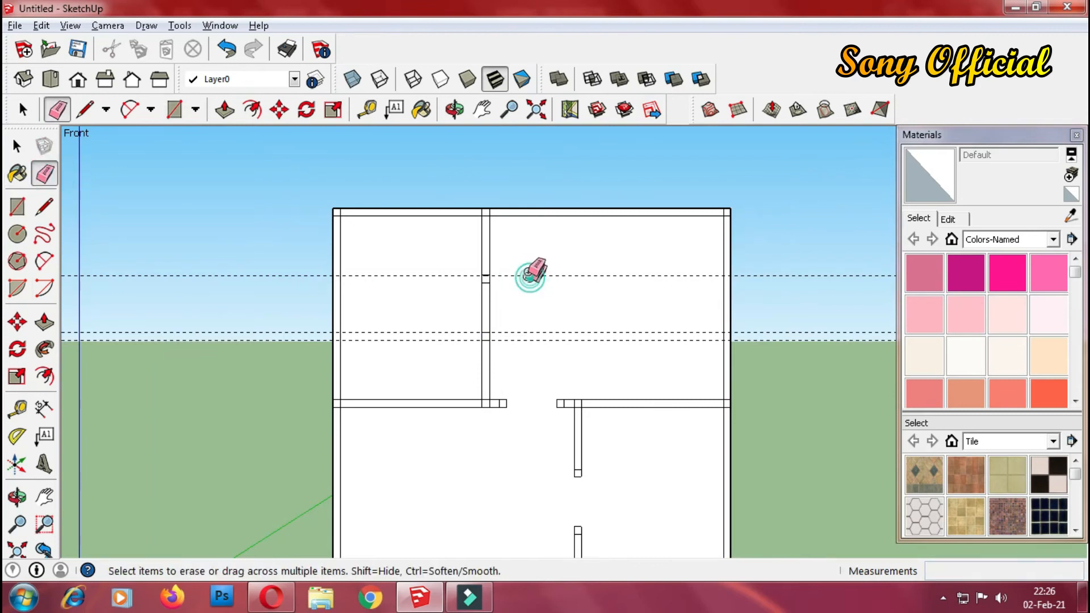
{"action": "left_click", "coordinate": [538, 340]}
{"action": "left_click", "coordinate": [532, 333]}
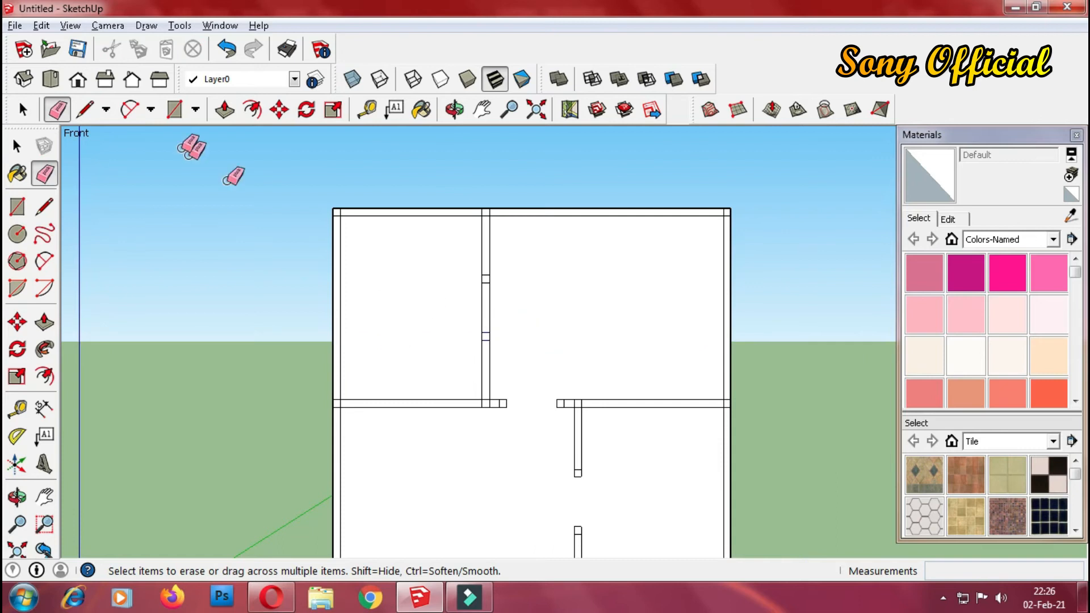
Erase both long edges of the upper partition between the two 15 cm squares to open a doorway.
{"action": "left_click", "coordinate": [482, 310]}
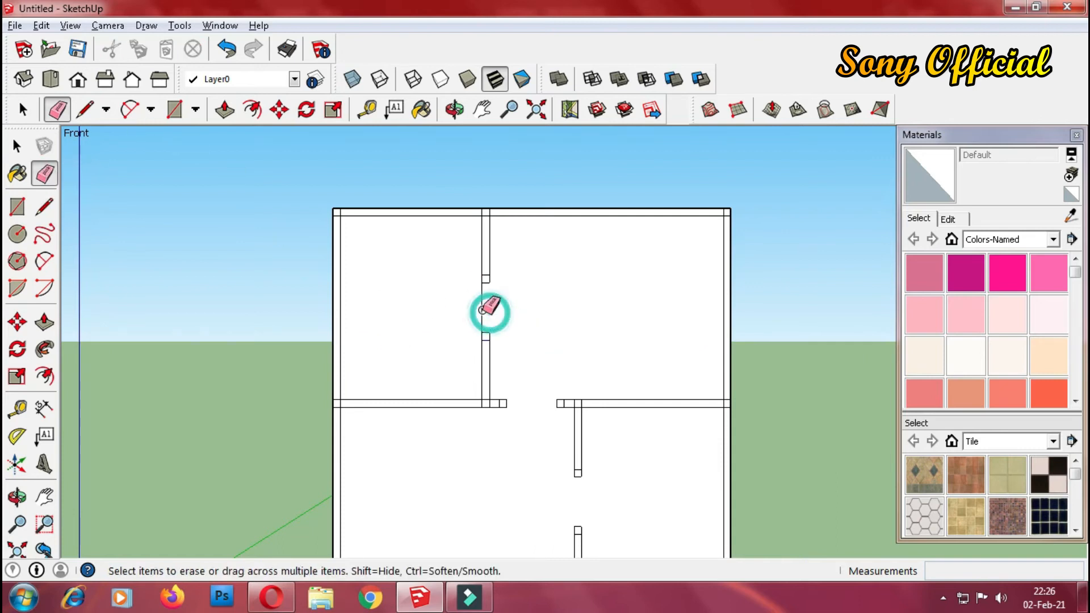
{"action": "scroll", "coordinate": [377, 431], "scroll_direction": "down", "scroll_amount": 4}
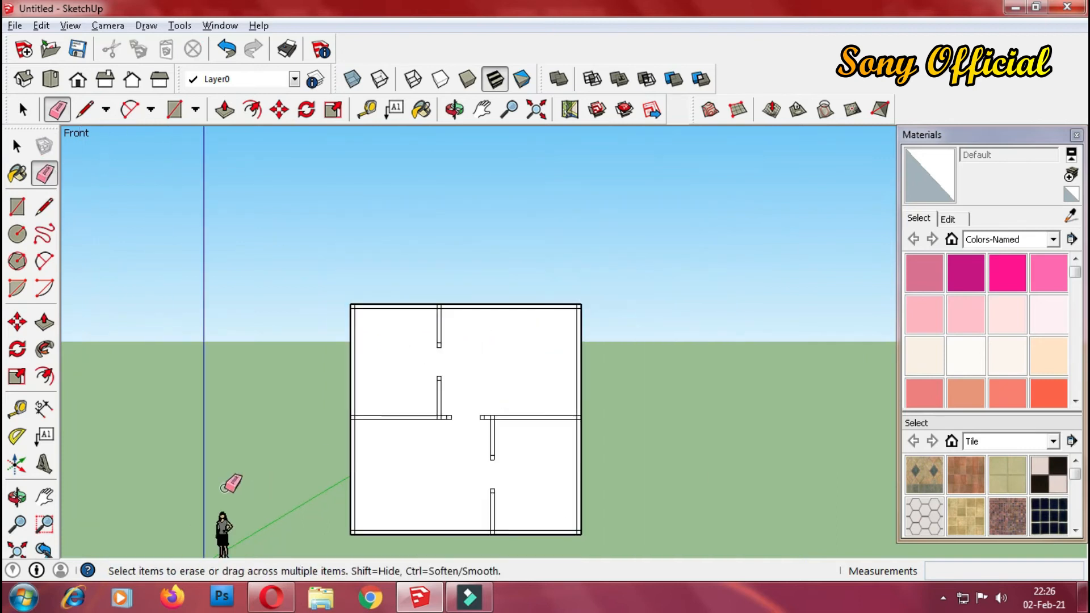
{"action": "scroll", "coordinate": [251, 477], "scroll_direction": "down", "scroll_amount": 1}
{"action": "scroll", "coordinate": [297, 542], "scroll_direction": "down", "scroll_amount": 1}
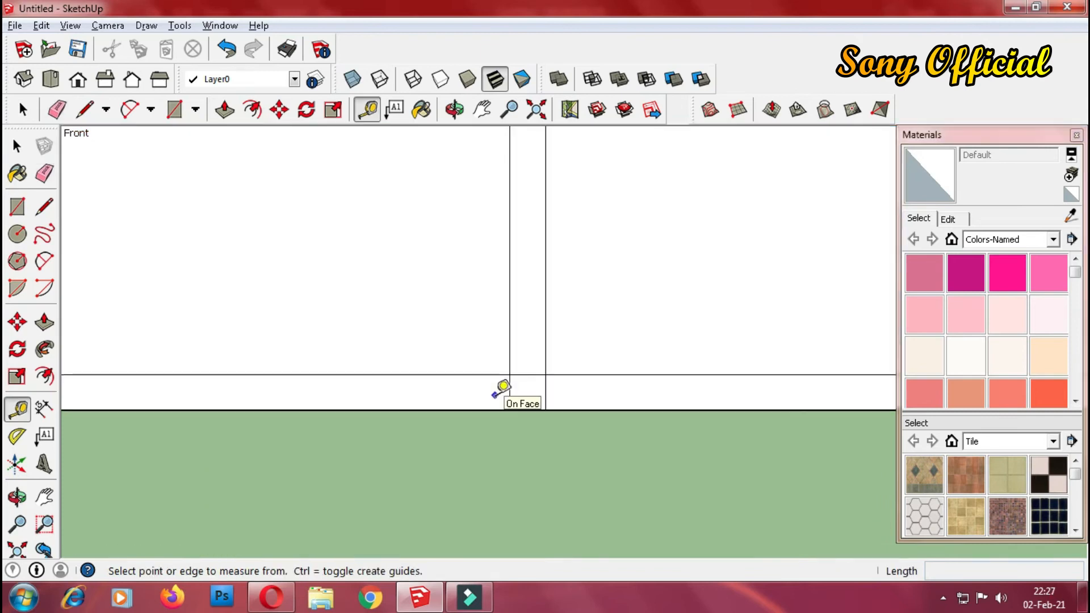
Try to place a guide 15 cm to the left of the lower partition at the bottom outer wall.
{"action": "left_click", "coordinate": [509, 392]}
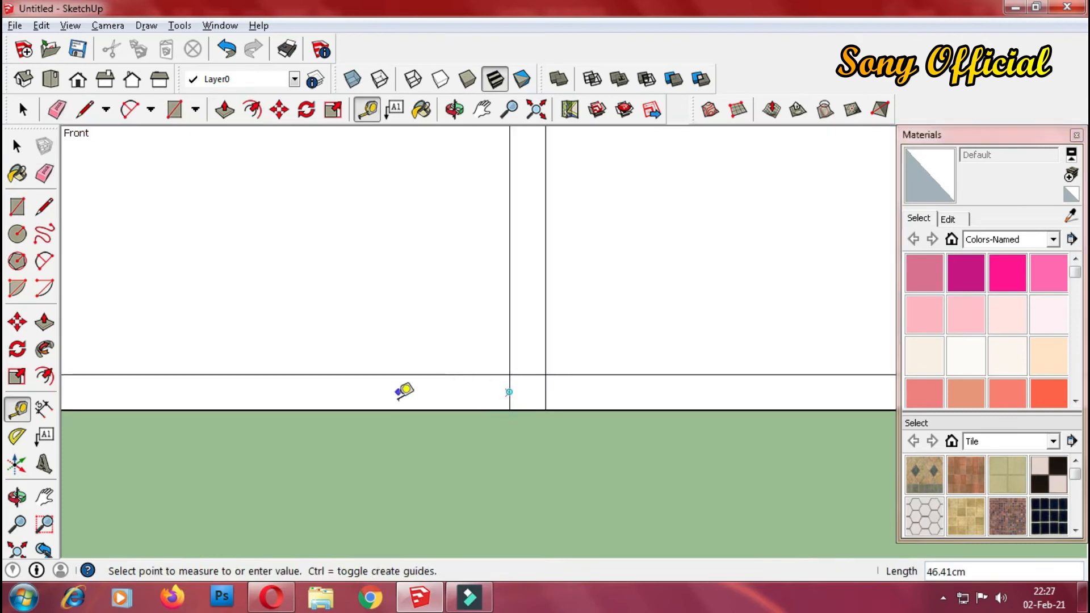
{"action": "type", "text": "15"}
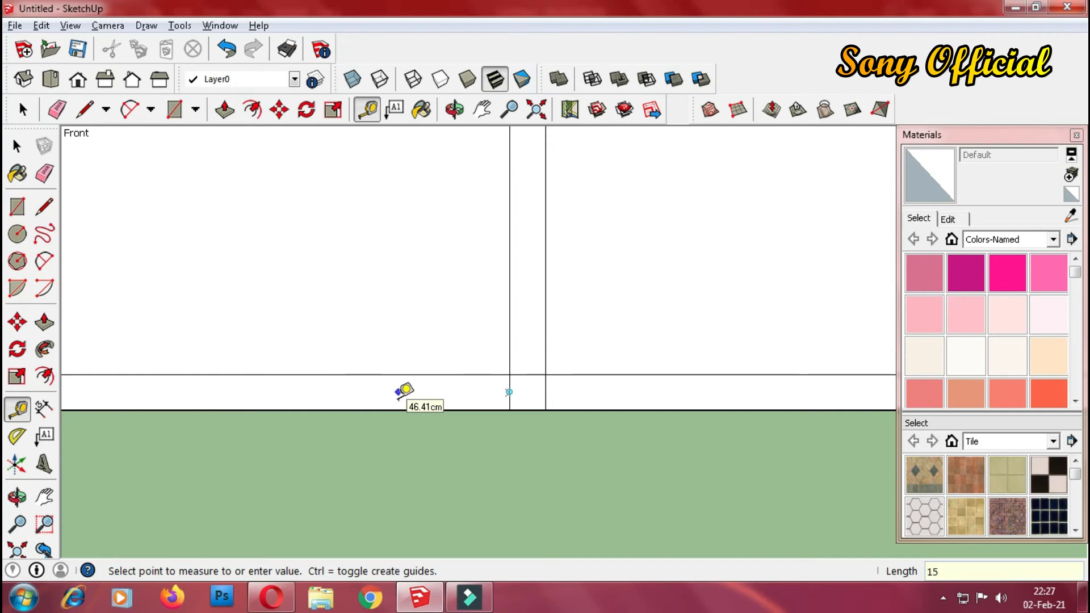
{"action": "key", "text": "Return"}
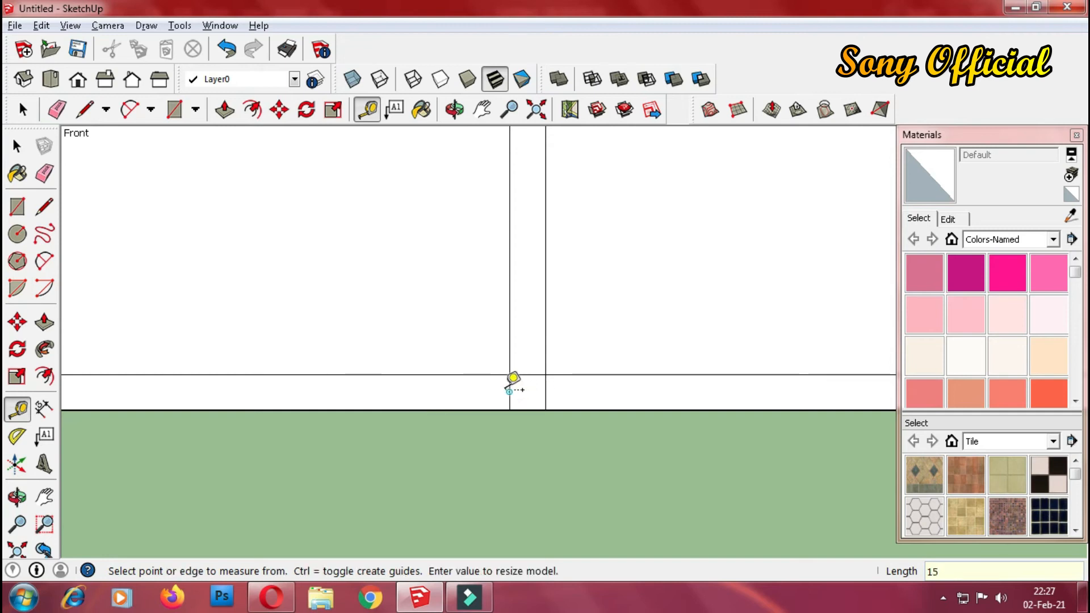
Place a vertical guide 15 cm to the left of the lower partition's left edge at the bottom outer wall.
{"action": "left_click", "coordinate": [509, 392]}
{"action": "type", "text": "15"}
{"action": "key", "text": "Return"}
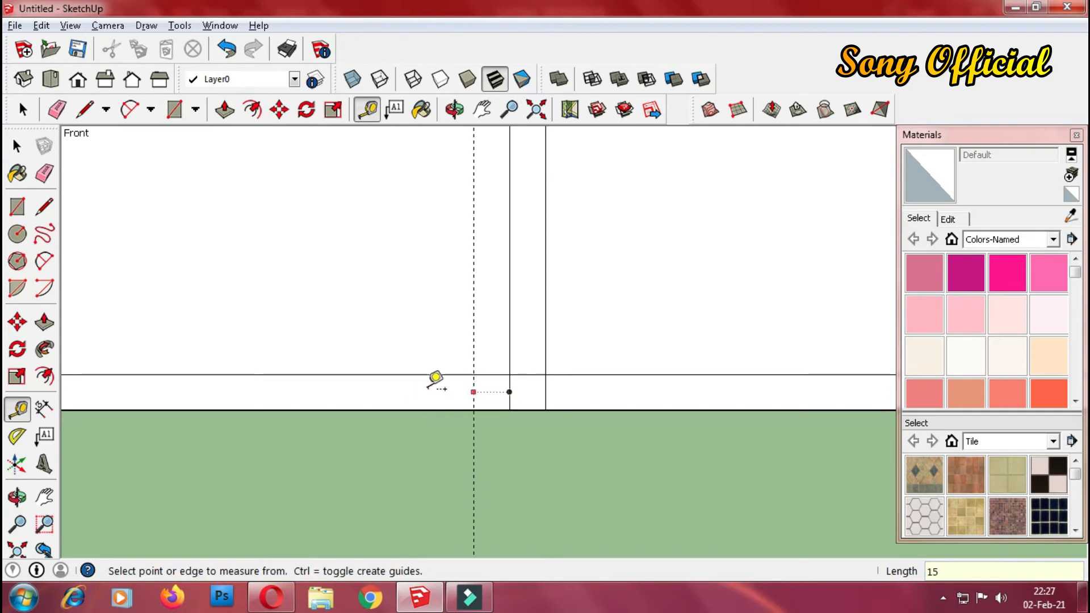
Place a vertical guide 15 cm left of the existing guide, and another 100 cm farther left from that one.
{"action": "left_click", "coordinate": [474, 392]}
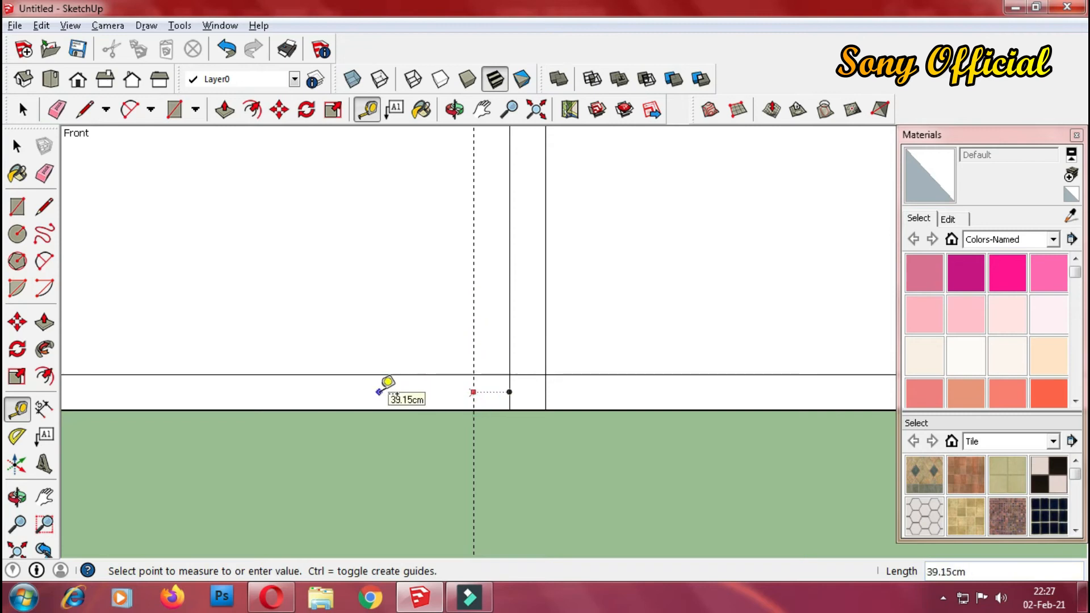
{"action": "key", "text": "Return"}
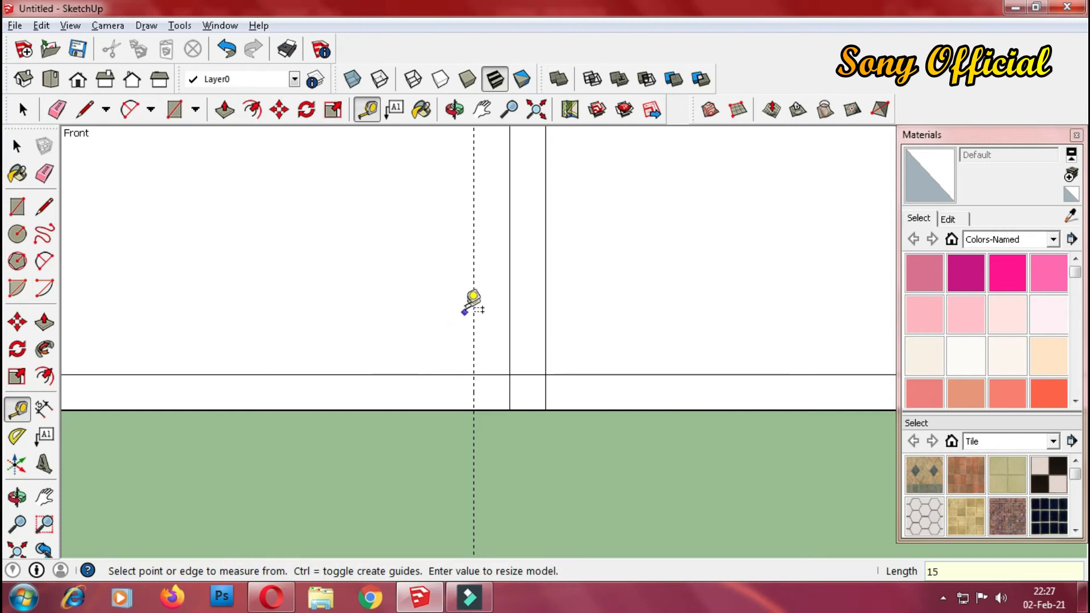
{"action": "left_click", "coordinate": [474, 289]}
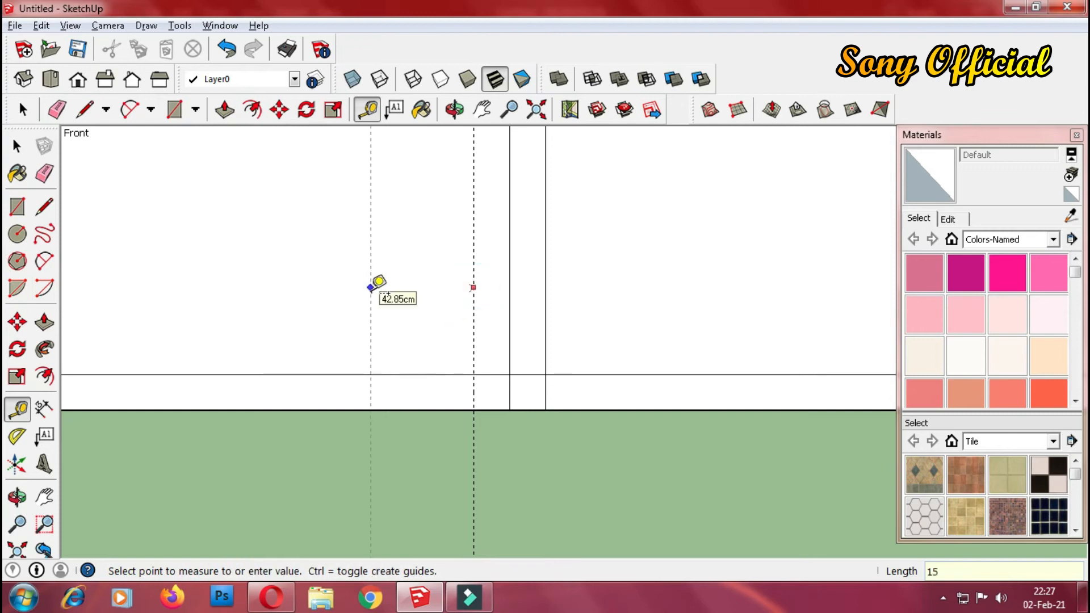
{"action": "key", "text": "Return"}
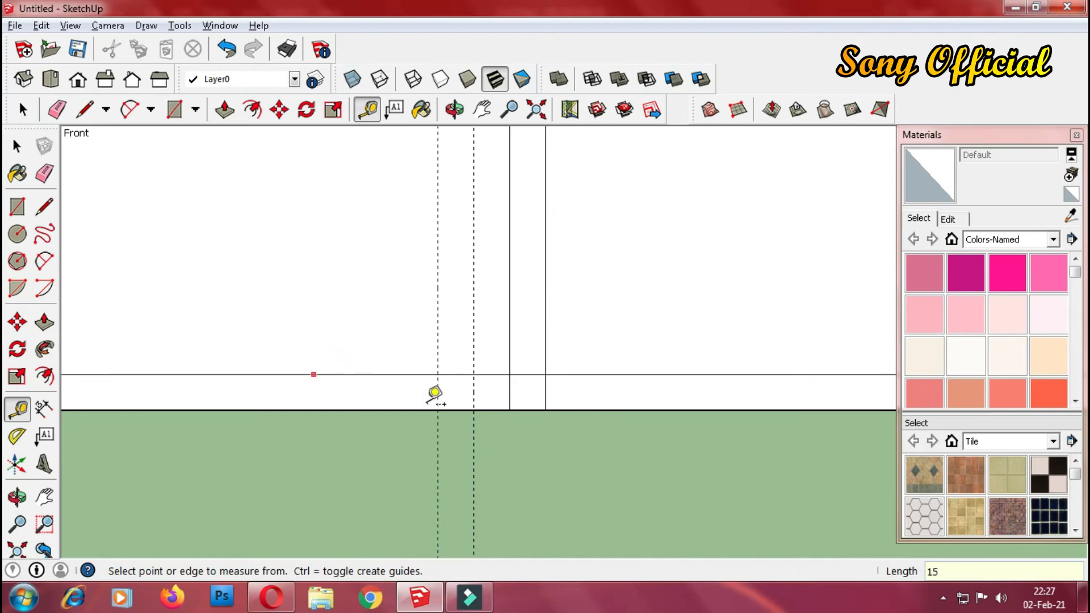
{"action": "left_click", "coordinate": [438, 323]}
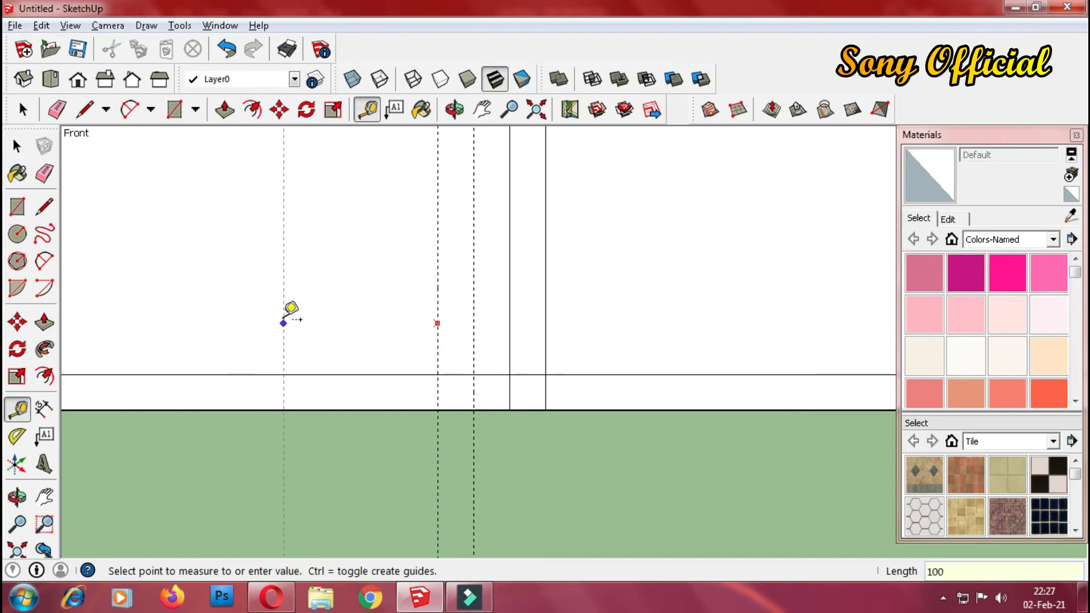
{"action": "key", "text": "Return"}
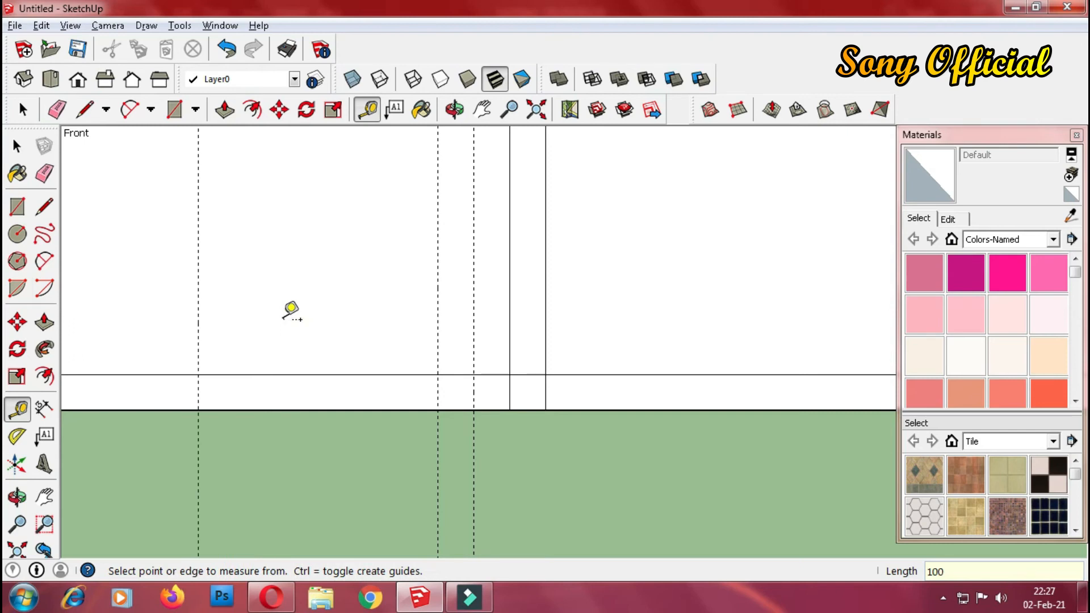
Place a vertical guide 15 cm left of the leftmost guide and draw a 15 by 15 cm square between the two inside the bottom wall.
{"action": "left_click", "coordinate": [197, 308]}
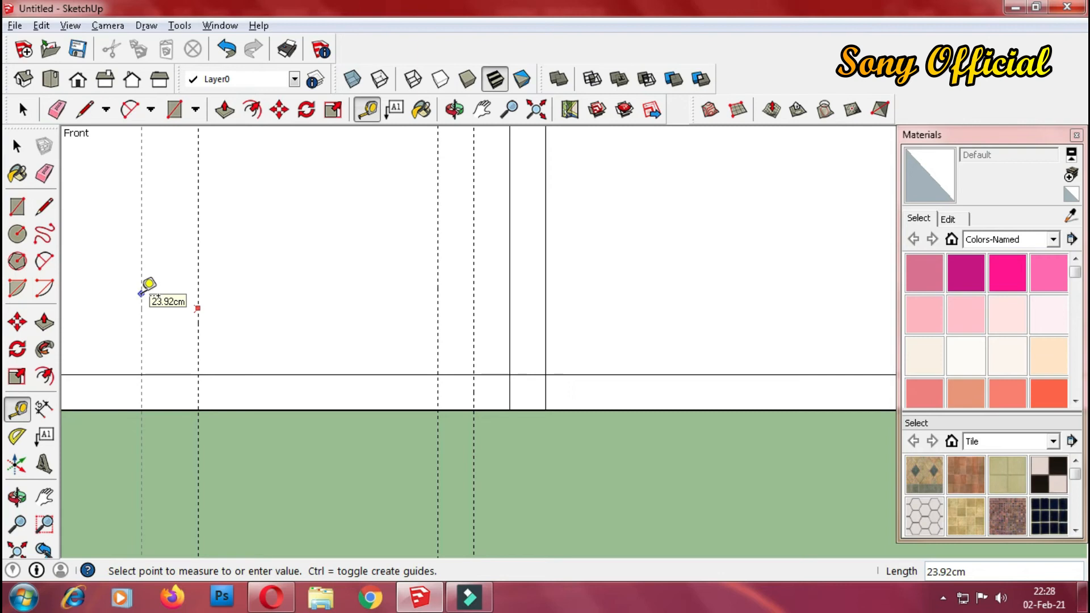
{"action": "key", "text": "Return"}
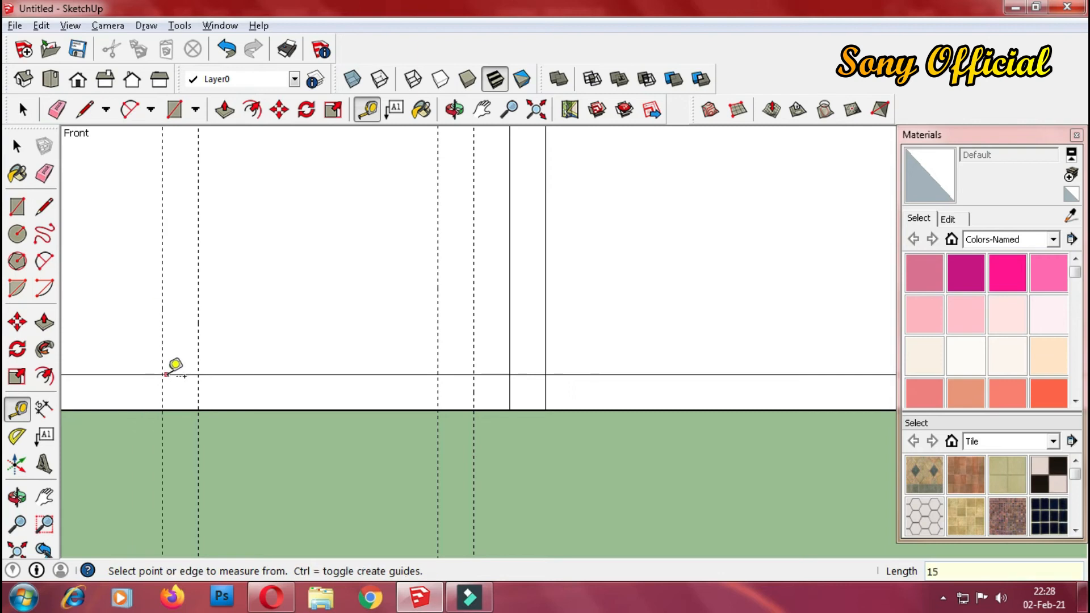
{"action": "left_click", "coordinate": [17, 207]}
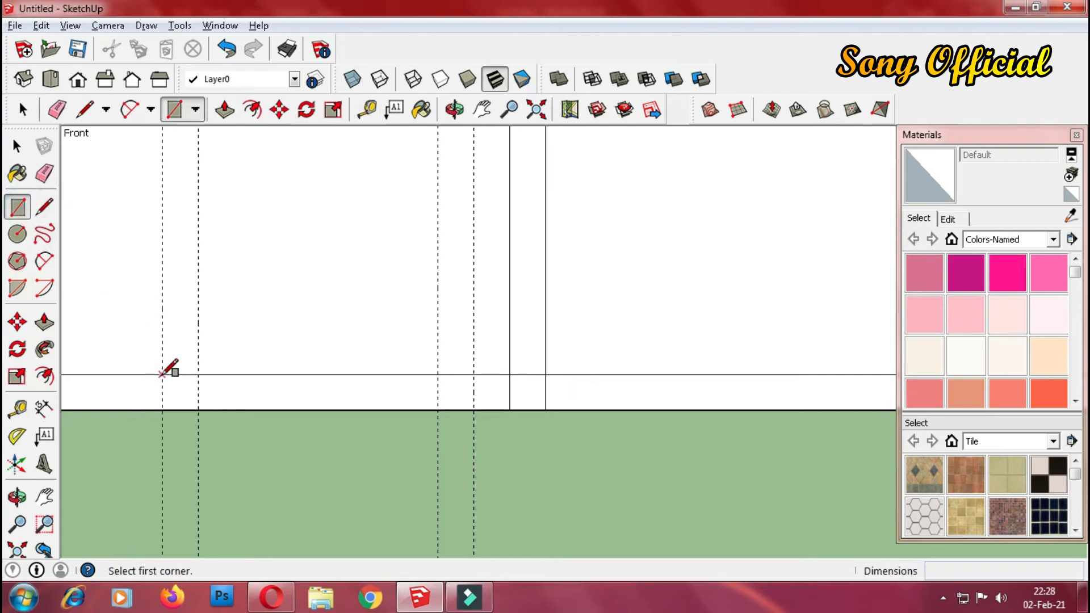
{"action": "left_click", "coordinate": [161, 376]}
{"action": "left_click", "coordinate": [198, 410]}
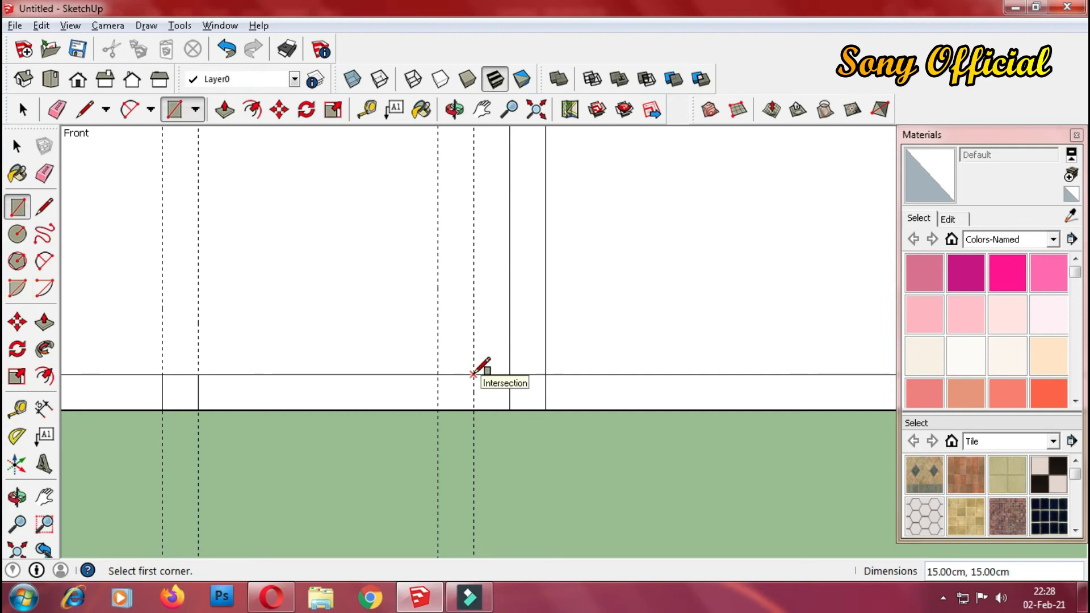
Place a horizontal guide 75 cm above the inner edge of the bottom outer wall.
{"action": "key", "text": "t"}
{"action": "left_click", "coordinate": [453, 374]}
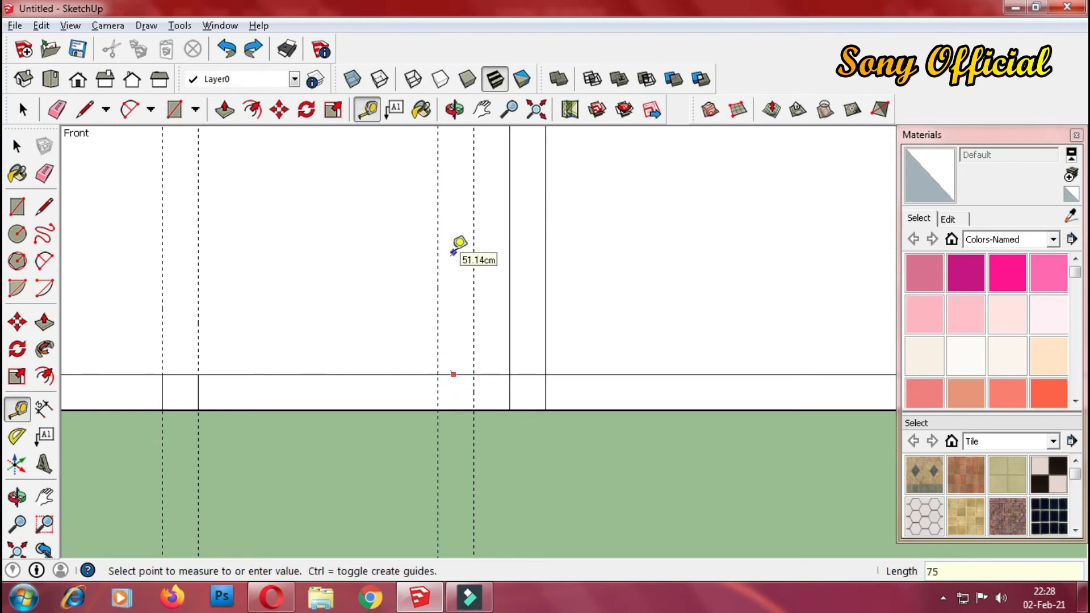
{"action": "left_click", "coordinate": [454, 253]}
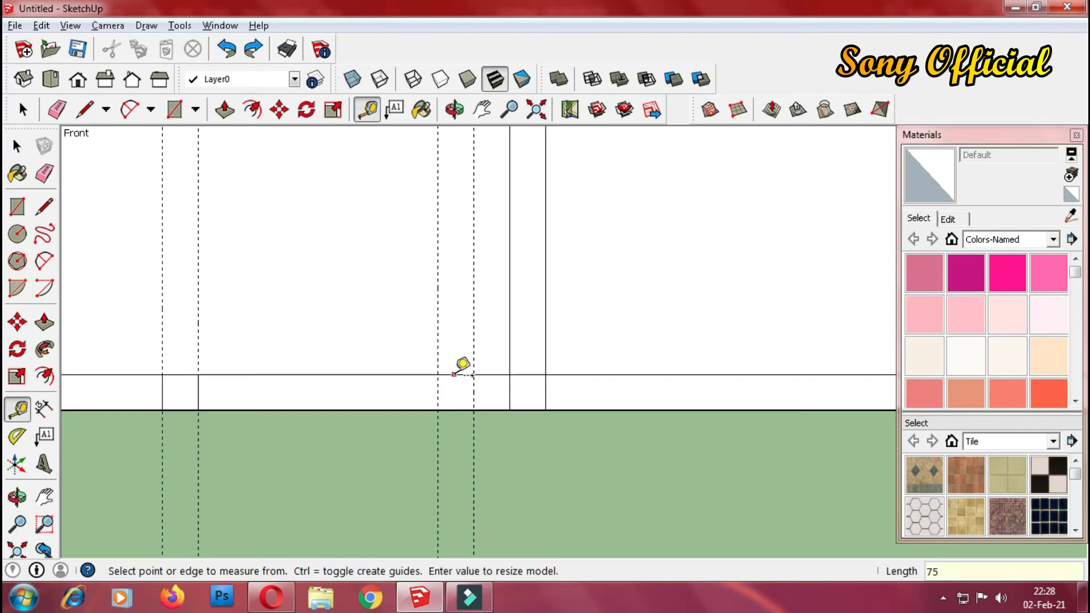
{"action": "left_click", "coordinate": [453, 374]}
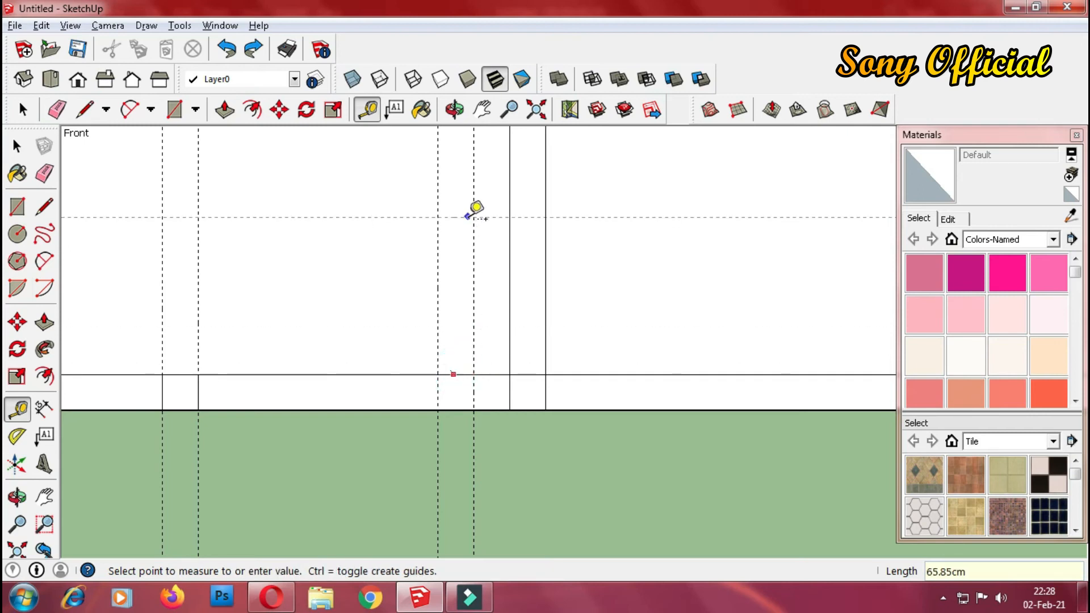
{"action": "type", "text": "75"}
{"action": "key", "text": "Return"}
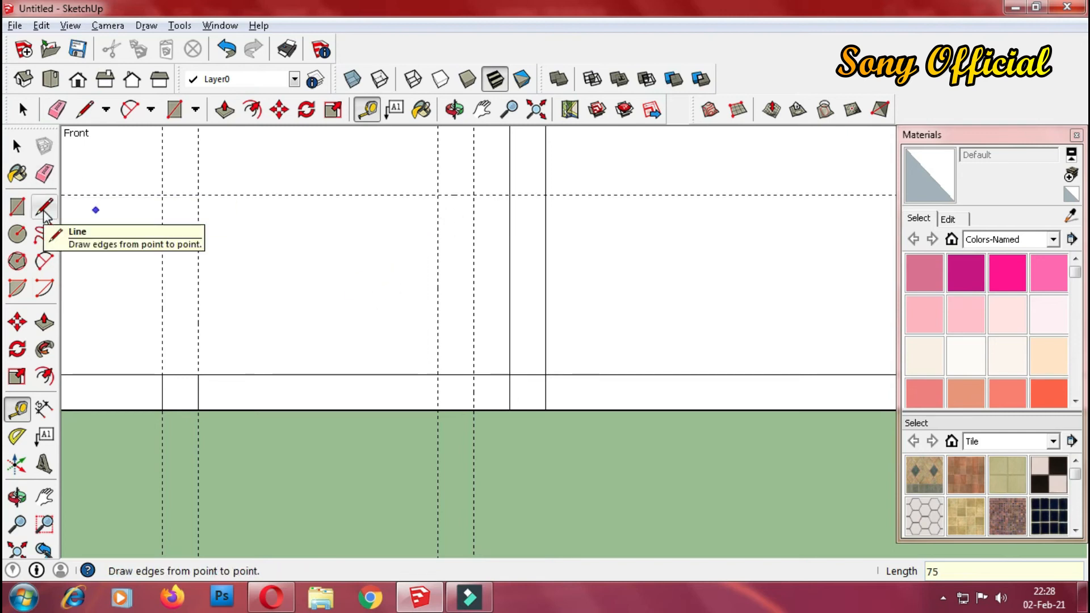
Draw a 90 by 15 cm door leaf rectangle between the two right guides, from the horizontal guide down to the wall's outer edge.
{"action": "left_click", "coordinate": [17, 207]}
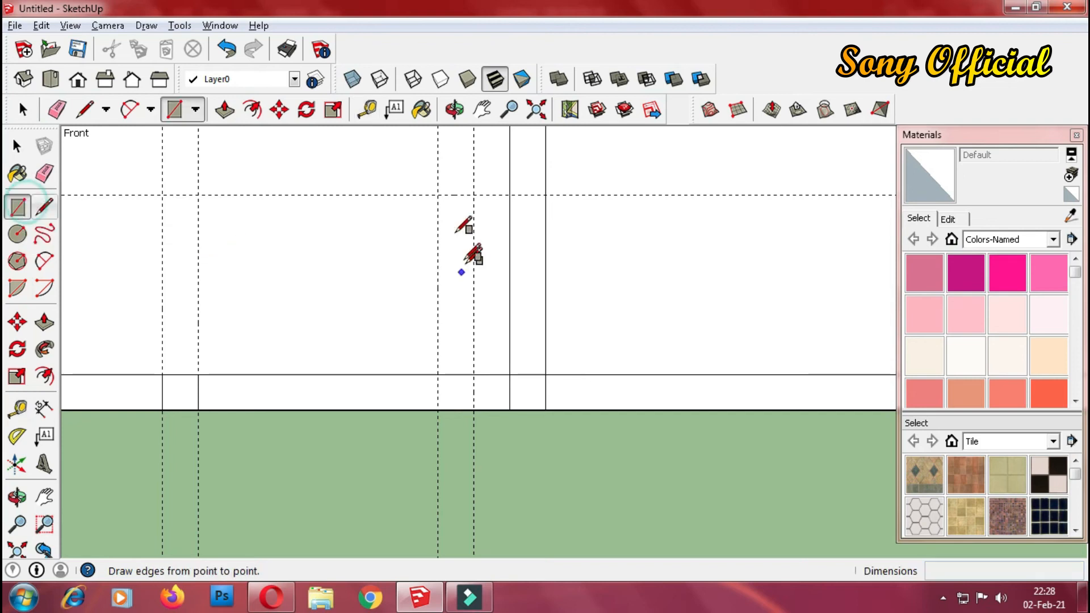
{"action": "left_click", "coordinate": [436, 195]}
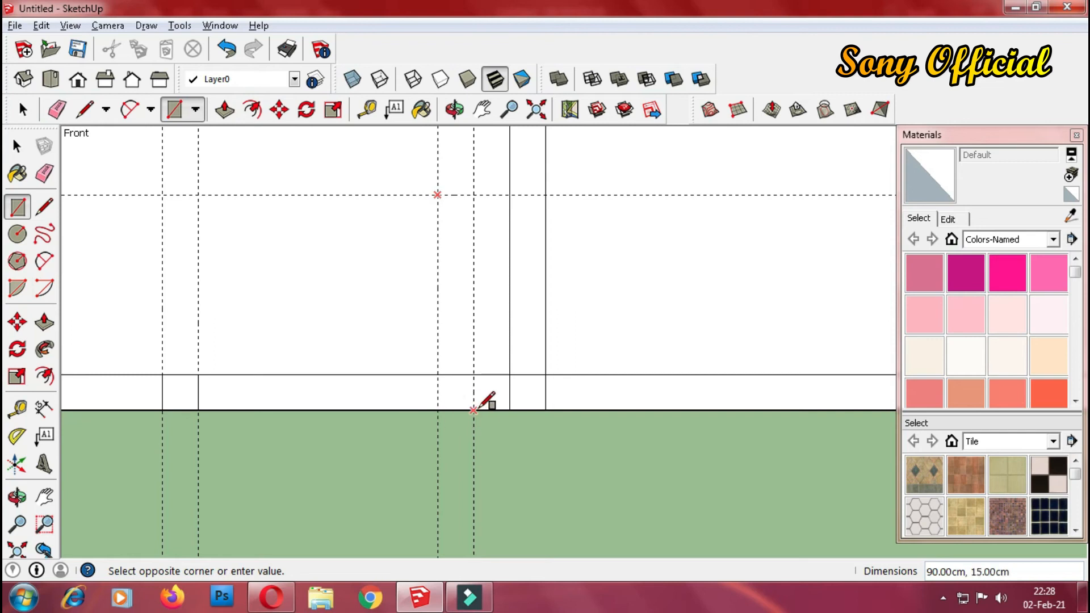
{"action": "left_click", "coordinate": [474, 410]}
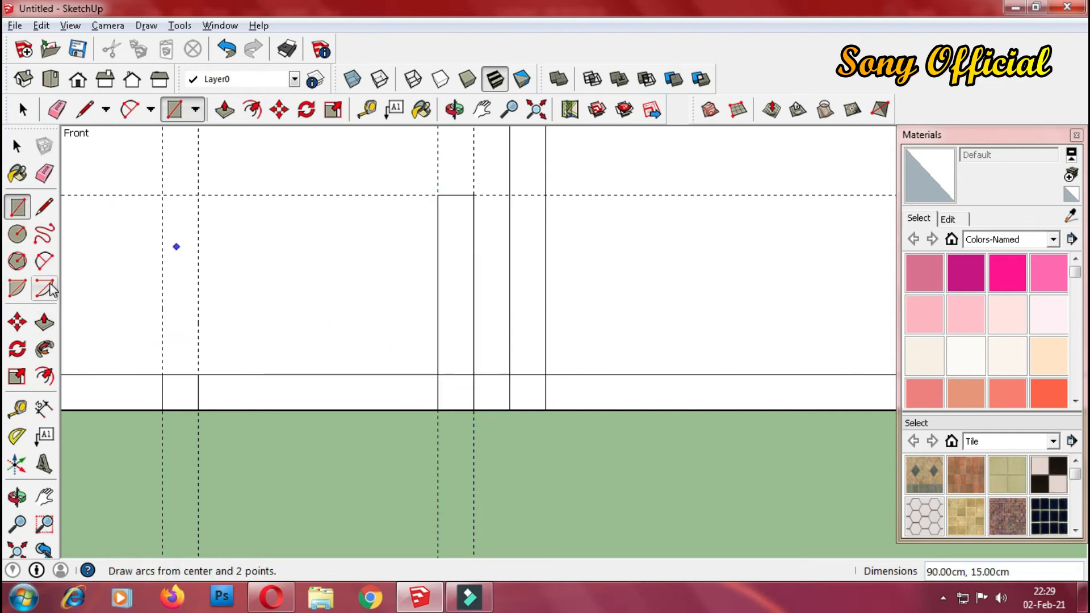
Draw the door swing arc from the leaf's upper left corner to the 15 cm square's upper right corner with a 20 cm bulge.
{"action": "left_click", "coordinate": [44, 261]}
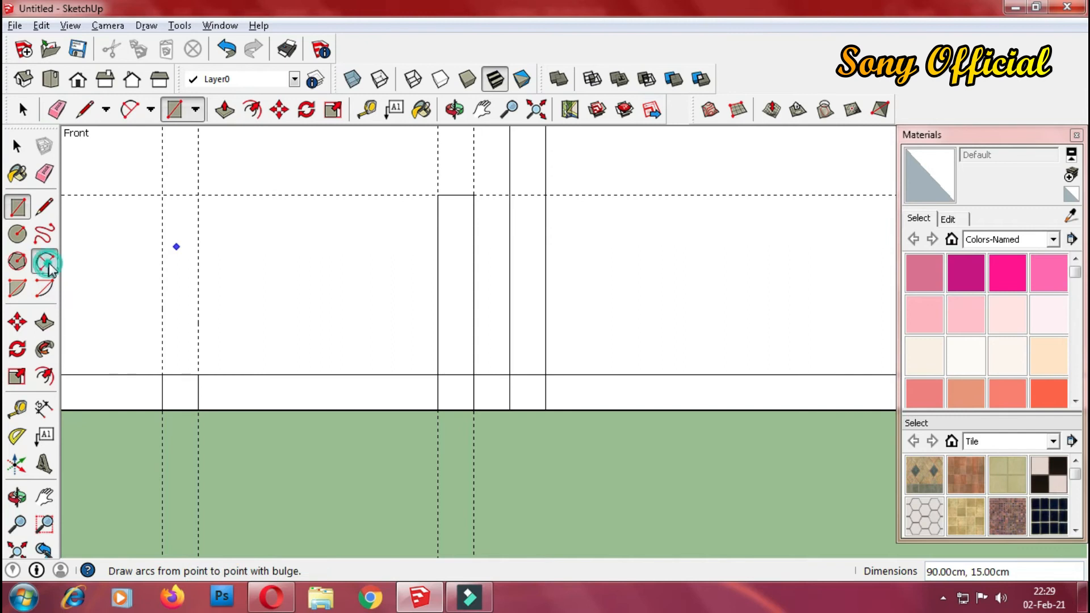
{"action": "left_click", "coordinate": [438, 195]}
{"action": "left_click", "coordinate": [198, 375]}
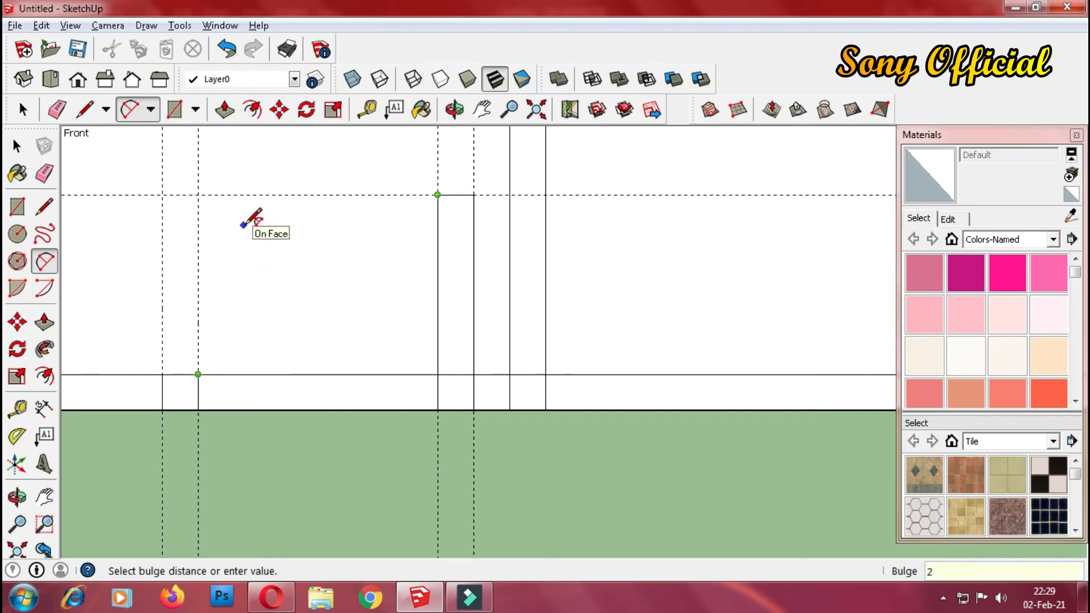
{"action": "key", "text": "Return"}
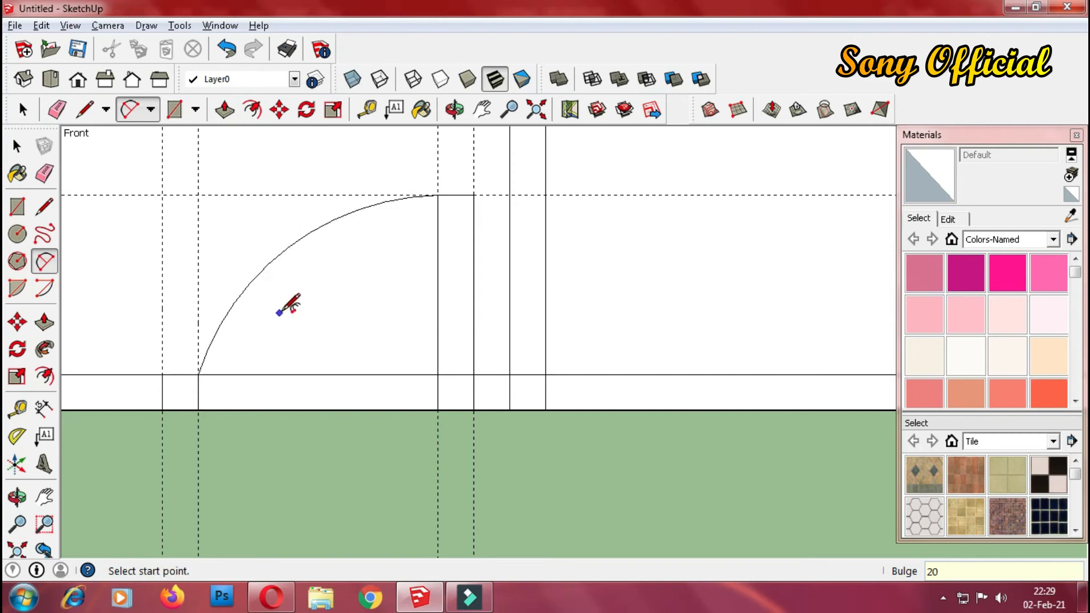
Delete all guides from the floor plan.
{"action": "scroll", "coordinate": [279, 311], "scroll_direction": "down", "scroll_amount": 6}
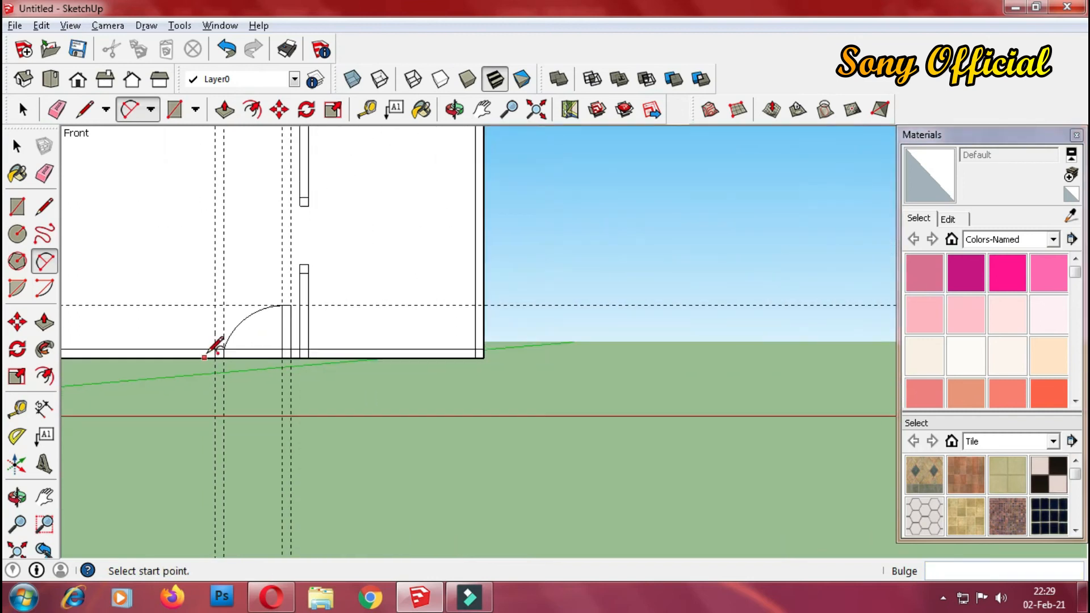
{"action": "scroll", "coordinate": [91, 347], "scroll_direction": "down", "scroll_amount": 4}
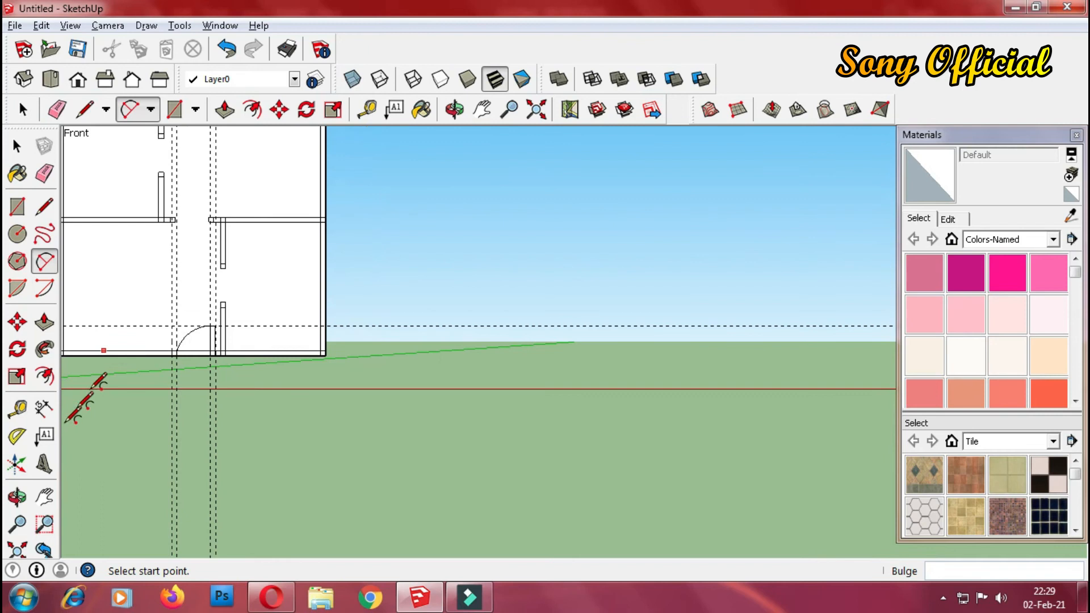
{"action": "scroll", "coordinate": [170, 358], "scroll_direction": "up", "scroll_amount": 2}
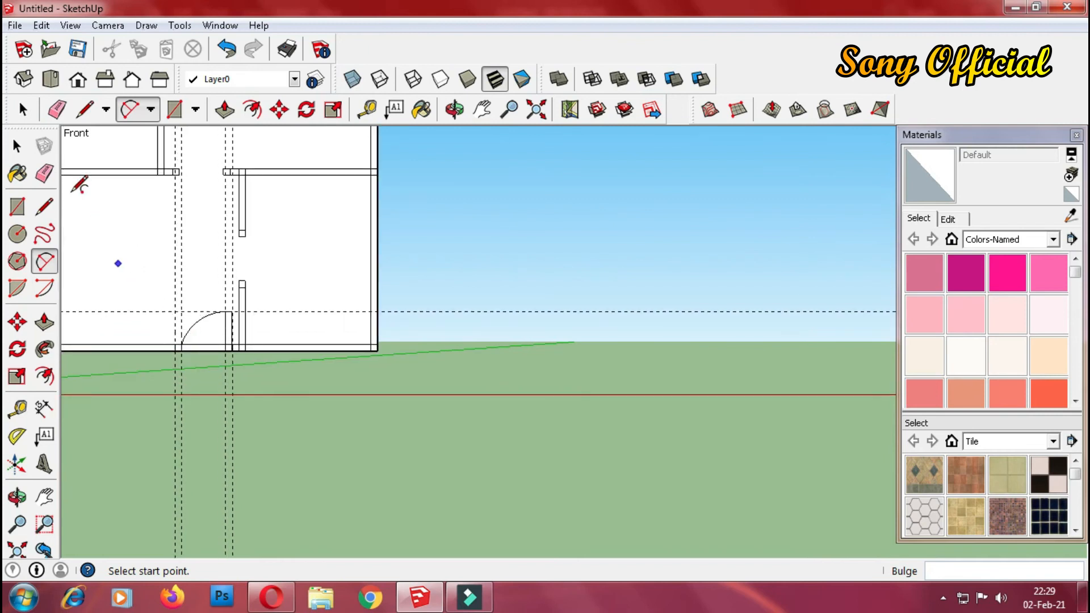
{"action": "left_click", "coordinate": [41, 25]}
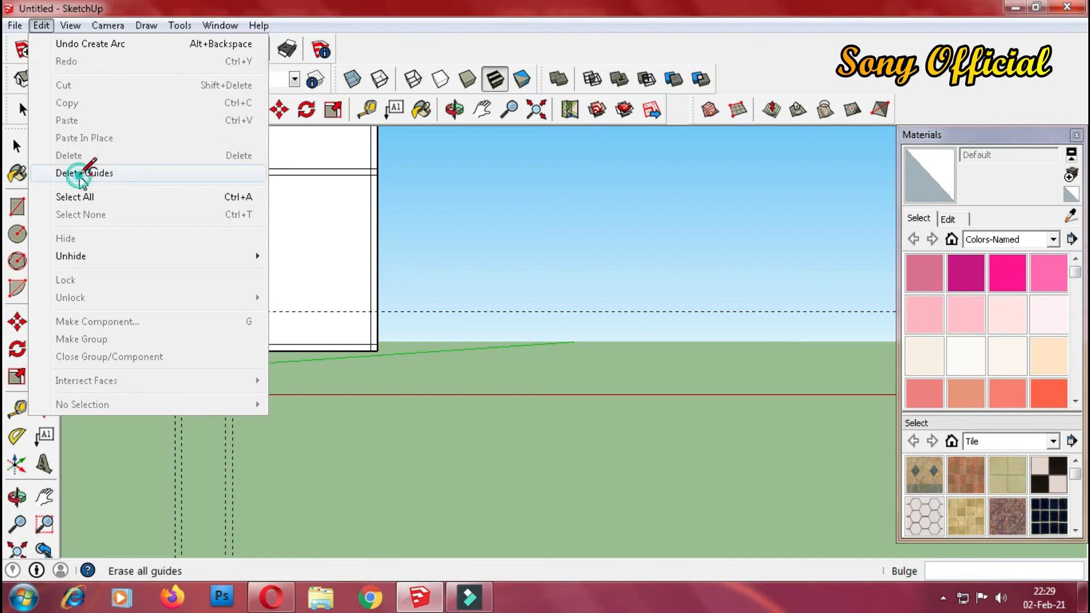
{"action": "left_click", "coordinate": [83, 173]}
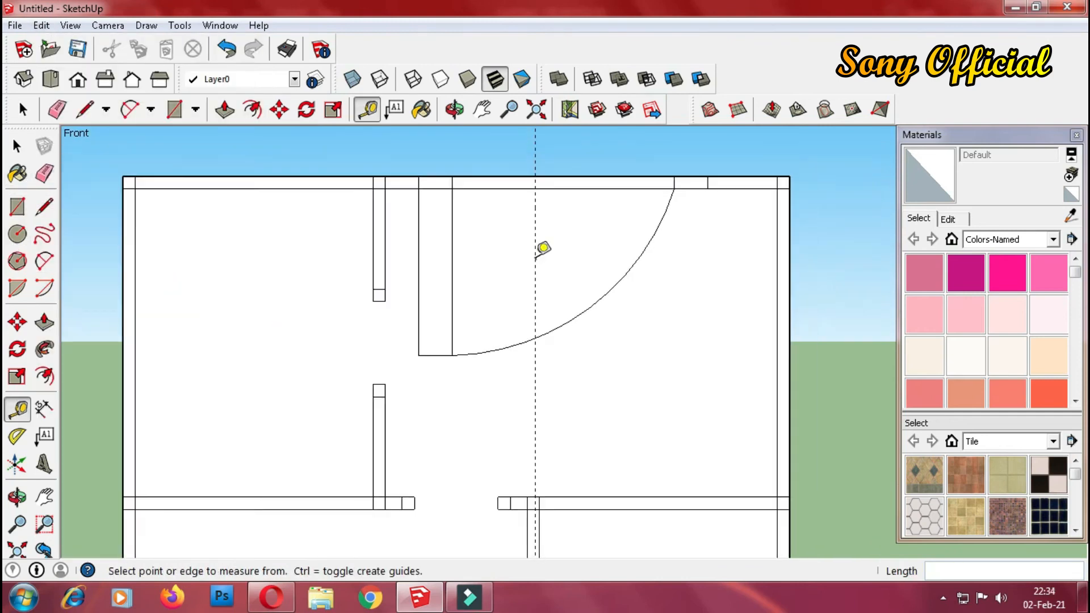
Place a vertical guide 15 cm to the right of the existing guide crossing the top outer wall.
{"action": "scroll", "coordinate": [537, 255], "scroll_direction": "down", "scroll_amount": 3}
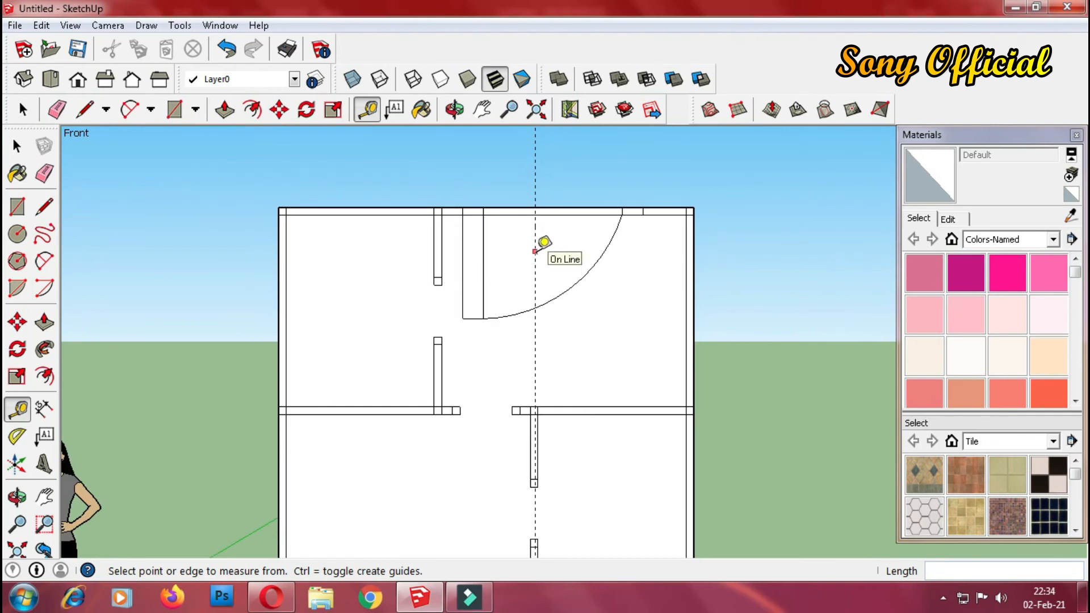
{"action": "left_click", "coordinate": [535, 251]}
{"action": "type", "text": "15.00cm"}
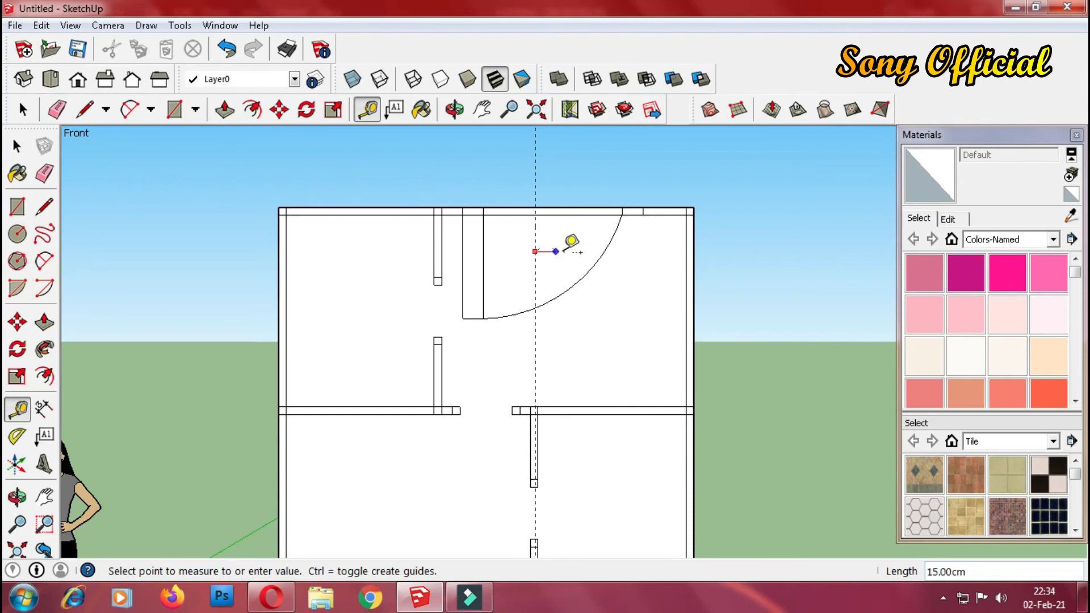
{"action": "key", "text": "Return"}
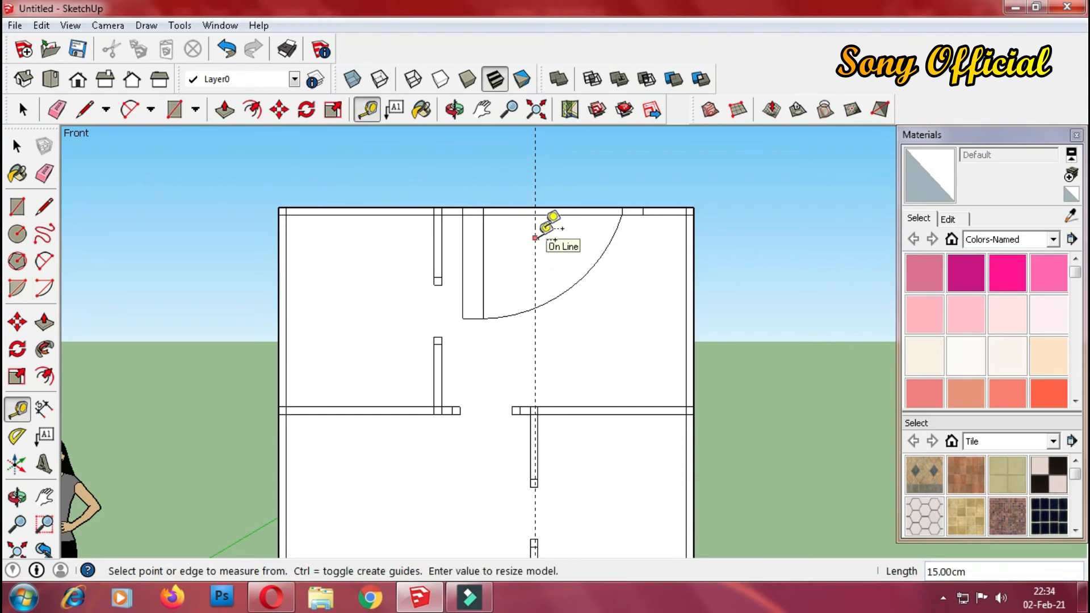
{"action": "left_click", "coordinate": [535, 146]}
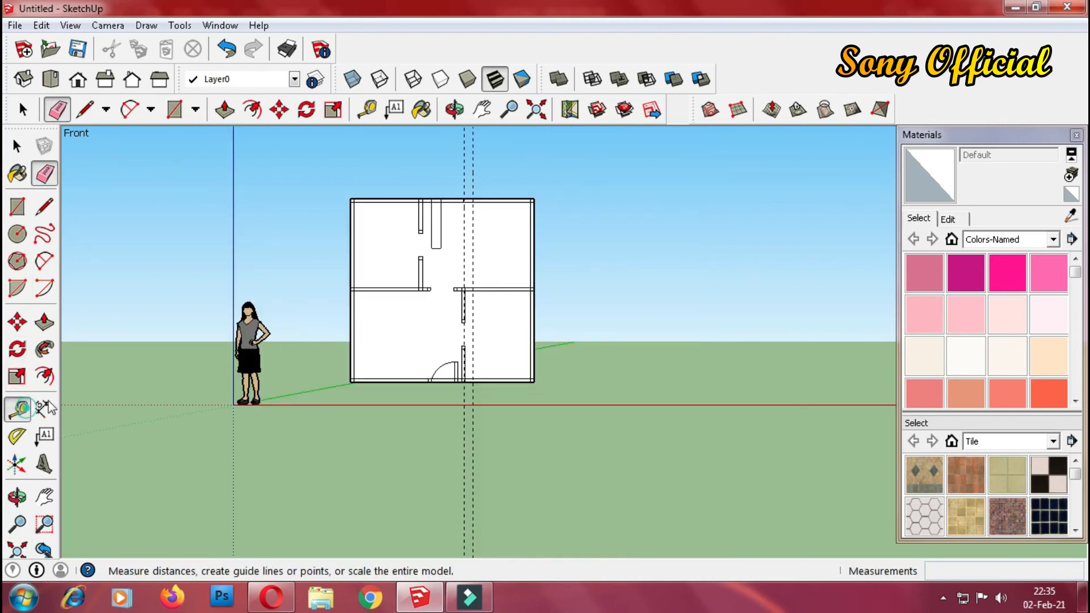
Place a horizontal guide 28.13 cm below the inner edge of the top outer wall, across the door leaf.
{"action": "left_click", "coordinate": [17, 409]}
{"action": "scroll", "coordinate": [443, 198], "scroll_direction": "up", "scroll_amount": 4}
{"action": "scroll", "coordinate": [442, 195], "scroll_direction": "up", "scroll_amount": 2}
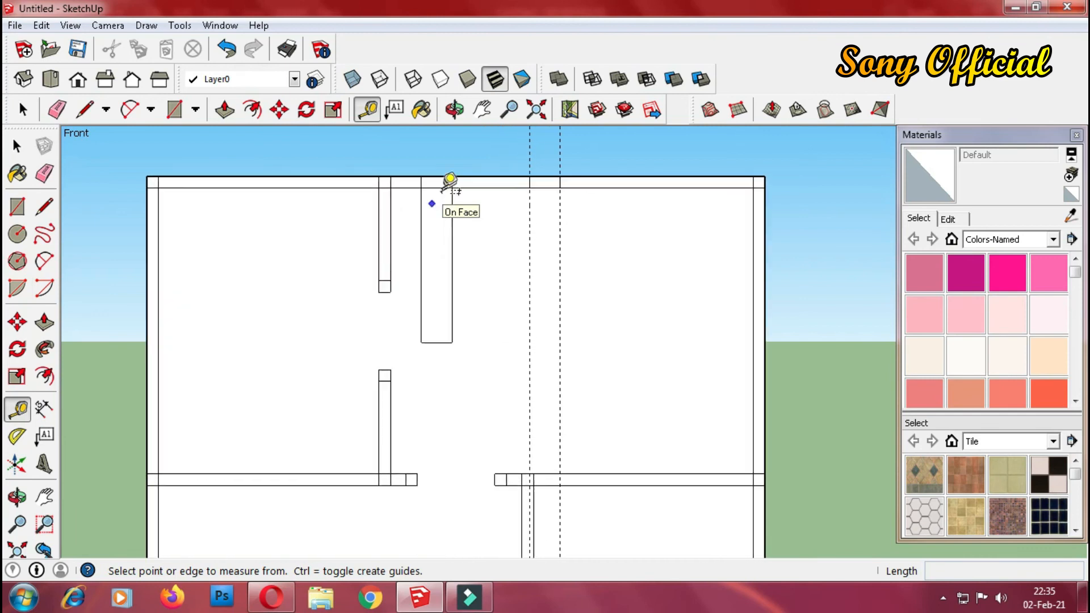
{"action": "left_click", "coordinate": [436, 187]}
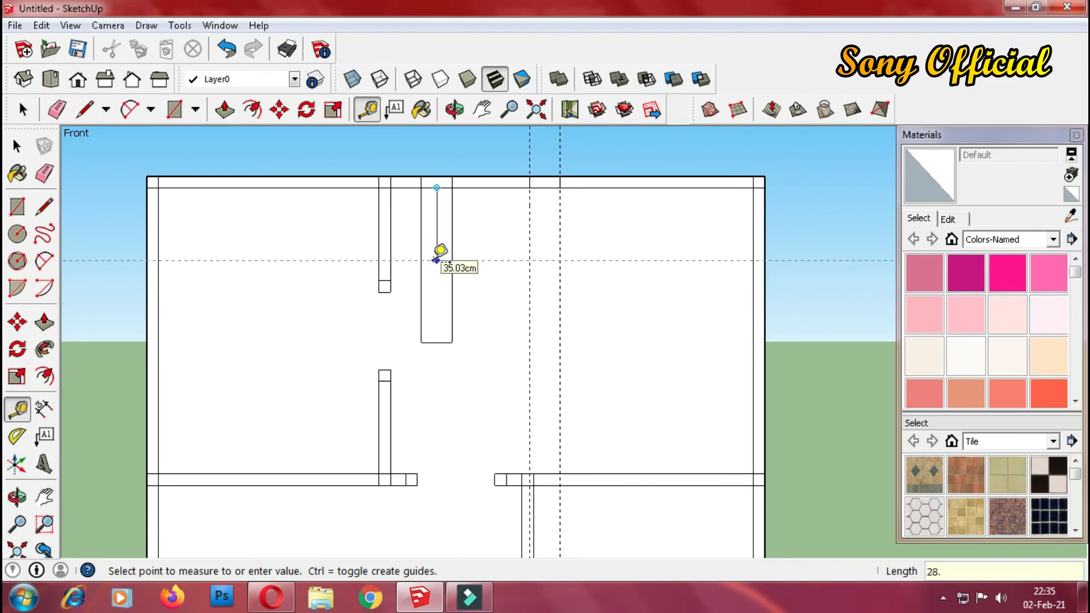
{"action": "key", "text": "Return"}
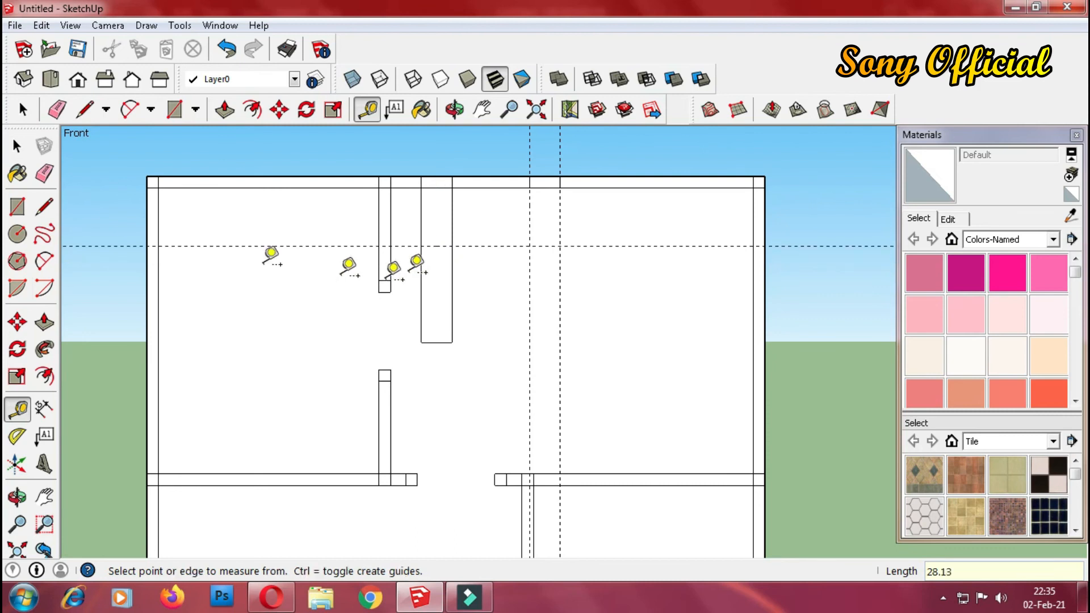
Draw a 15 cm line across the upper door leaf along the horizontal guide.
{"action": "left_click", "coordinate": [44, 207]}
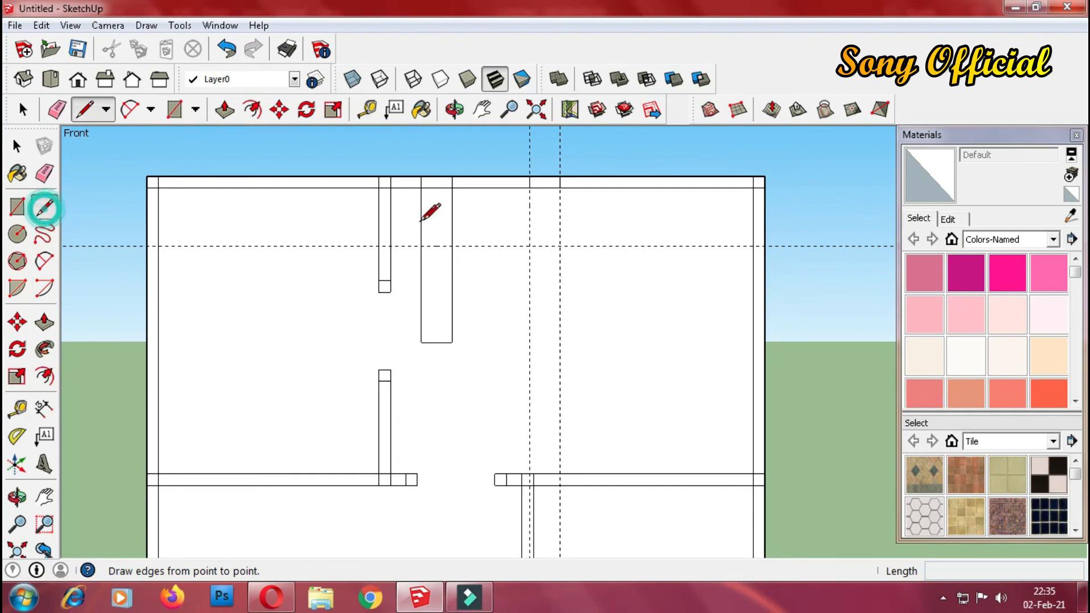
{"action": "left_click", "coordinate": [421, 246]}
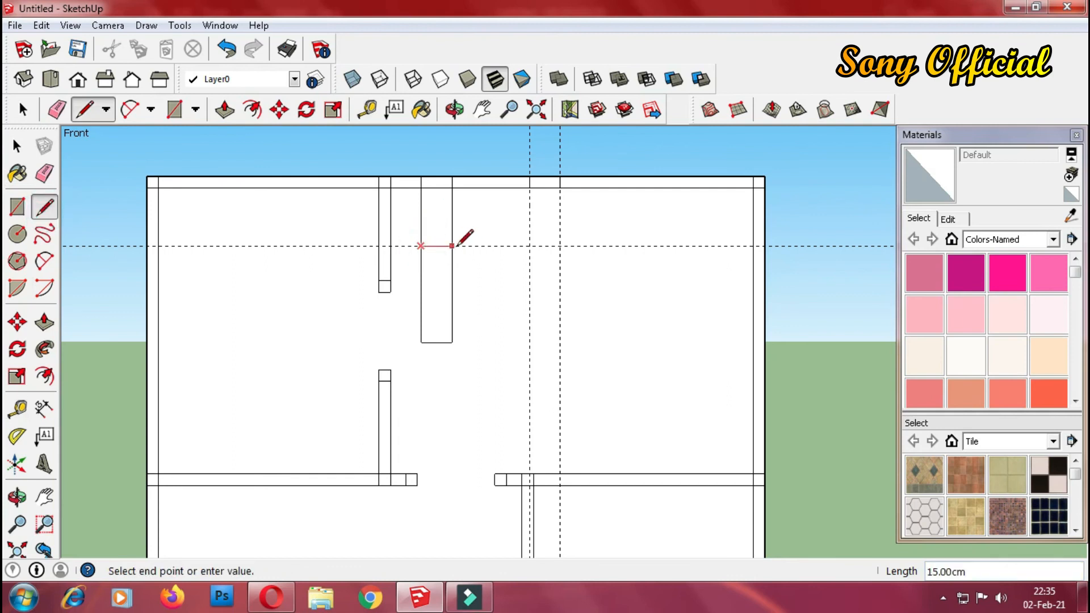
{"action": "left_click", "coordinate": [452, 246]}
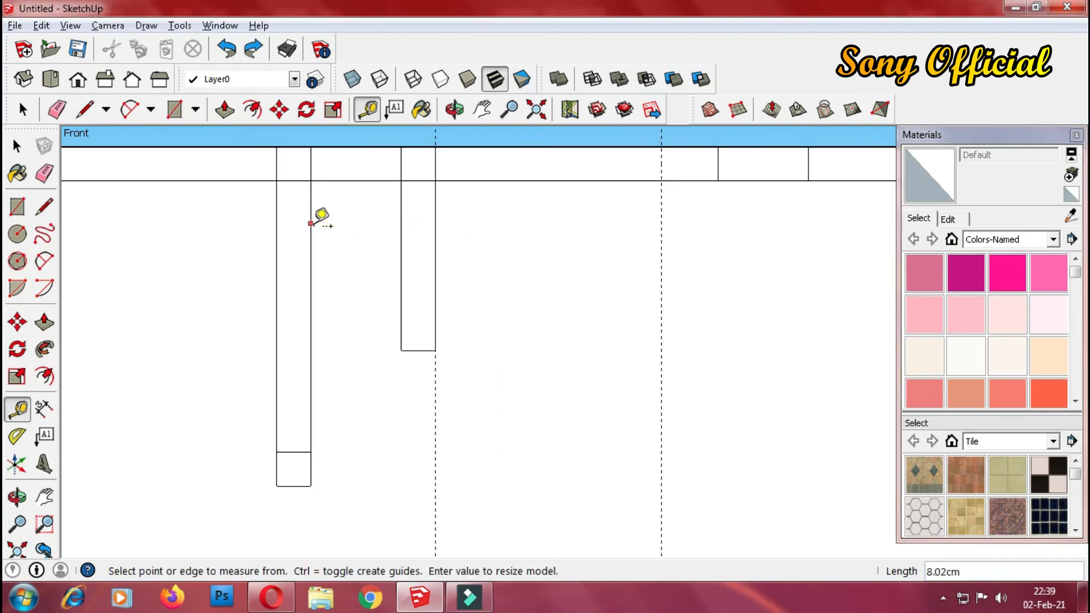
Place a vertical guide 5.63 cm to the right of the upper partition's right edge.
{"action": "left_click", "coordinate": [310, 223]}
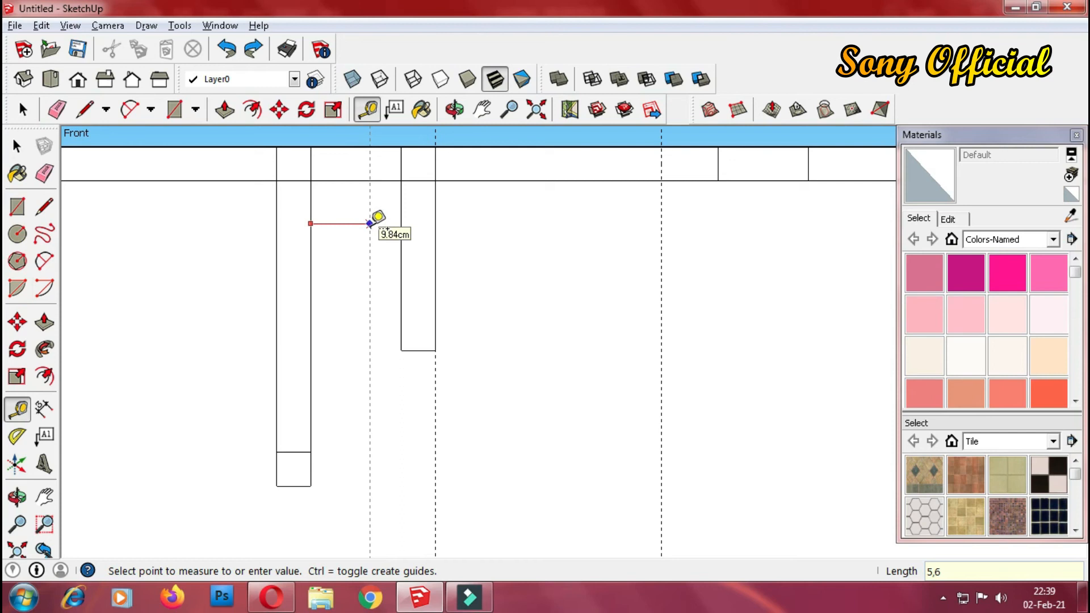
{"action": "key", "text": "Return"}
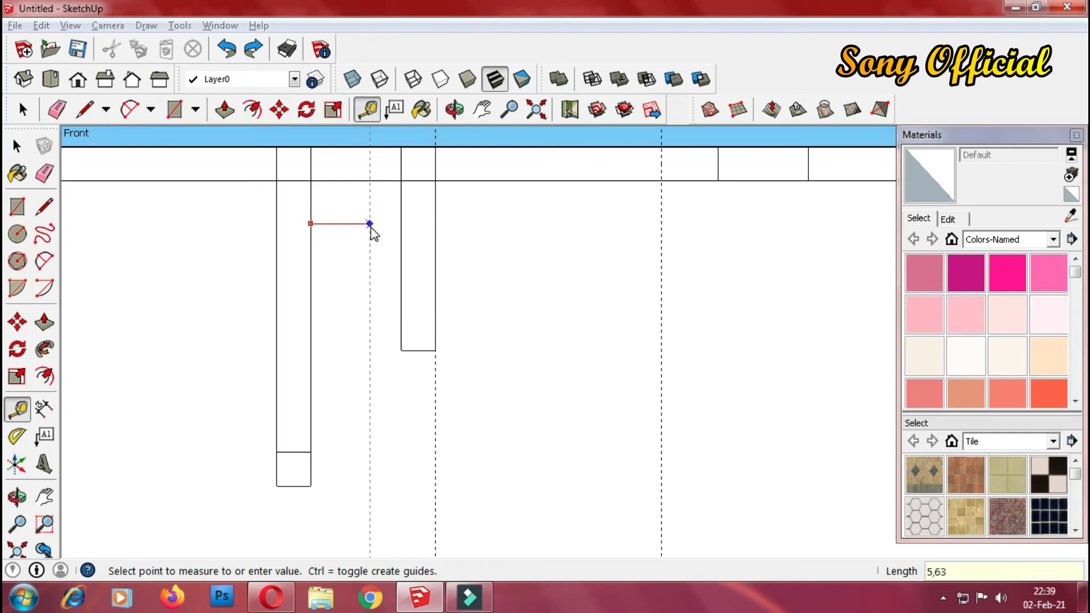
{"action": "left_click", "coordinate": [578, 340]}
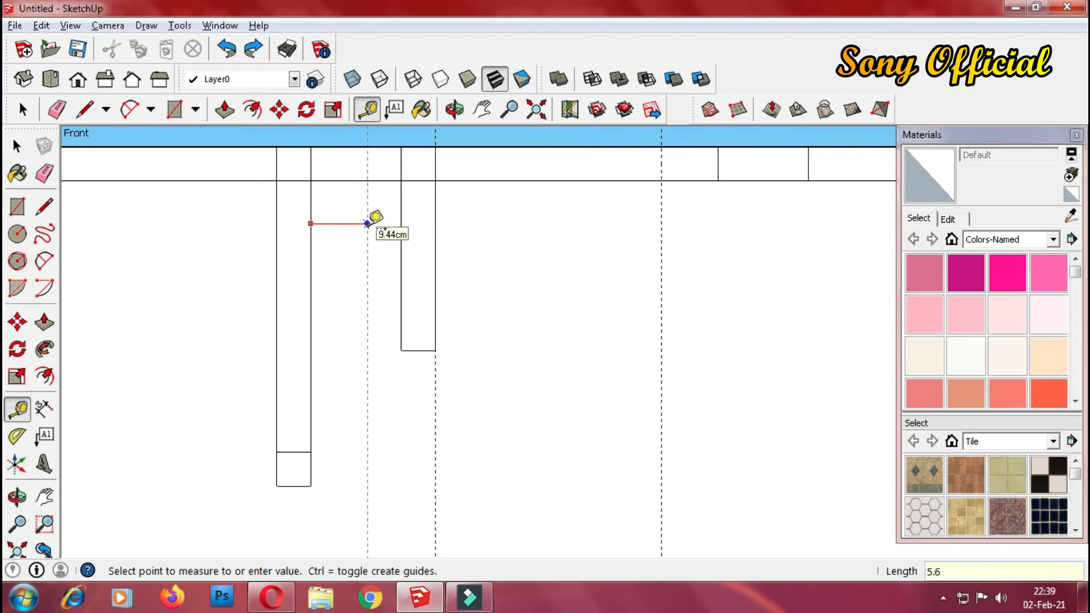
{"action": "key", "text": "Return"}
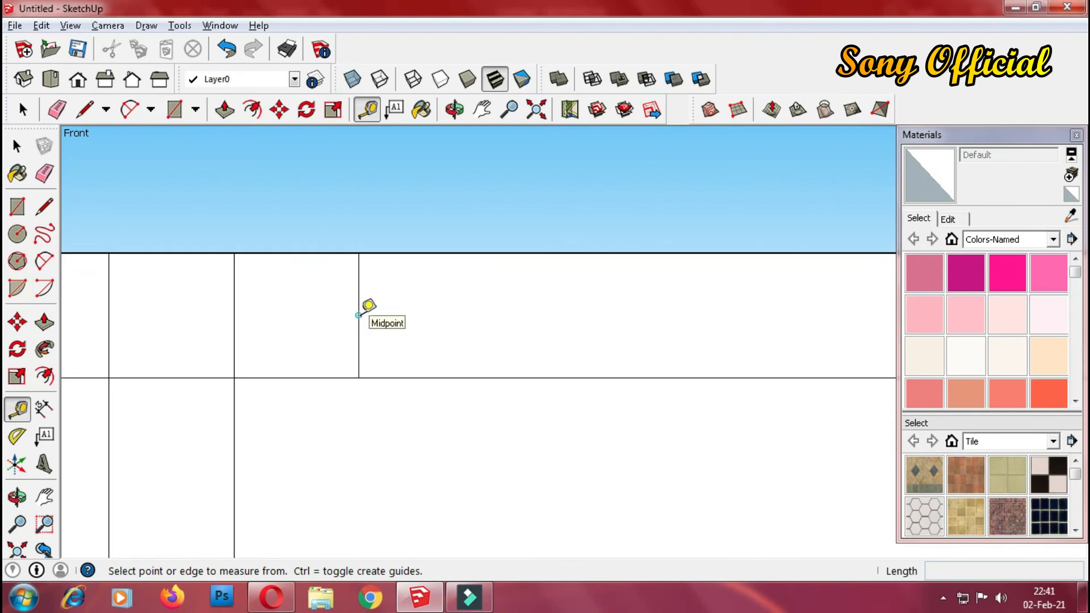
Place a vertical guide 5.63 cm to the right of the short jamb line crossing the top outer wall.
{"action": "left_click", "coordinate": [359, 315]}
{"action": "left_click", "coordinate": [436, 316]}
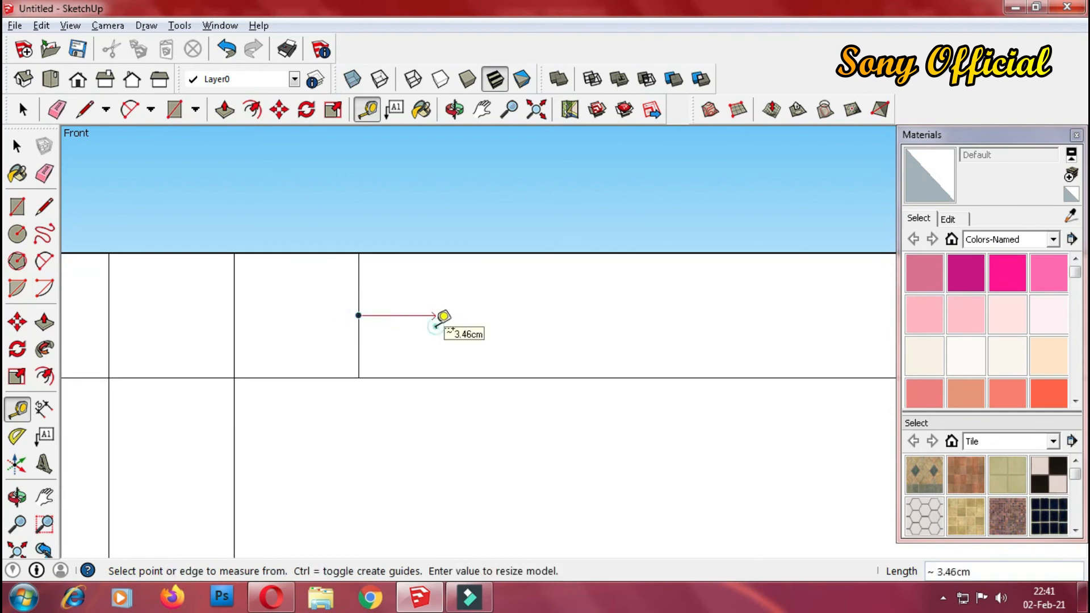
{"action": "left_click", "coordinate": [358, 298]}
{"action": "type", "text": "5.63"}
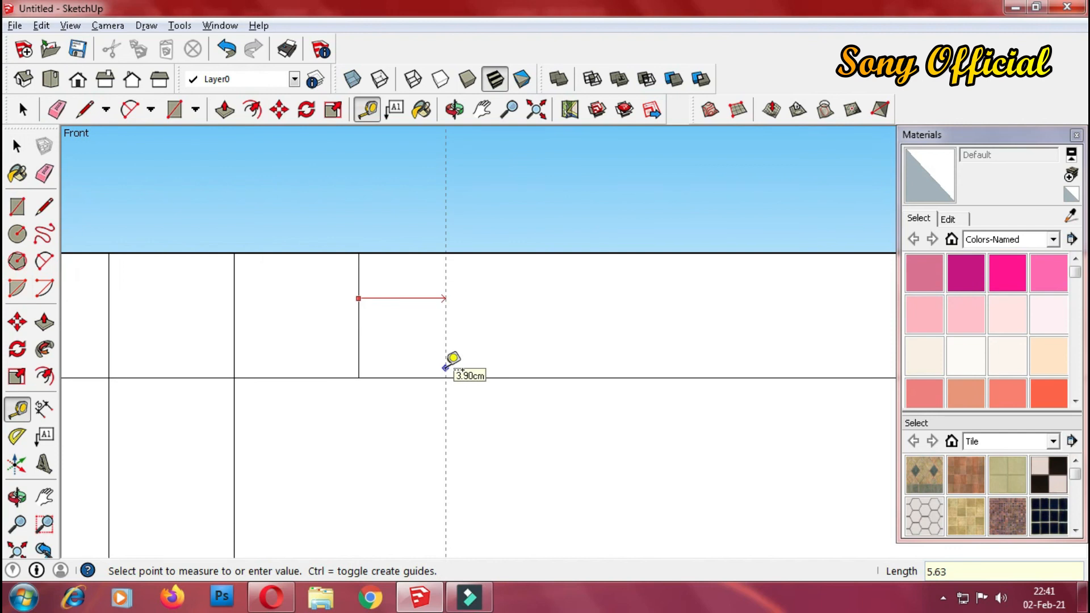
{"action": "key", "text": "Return"}
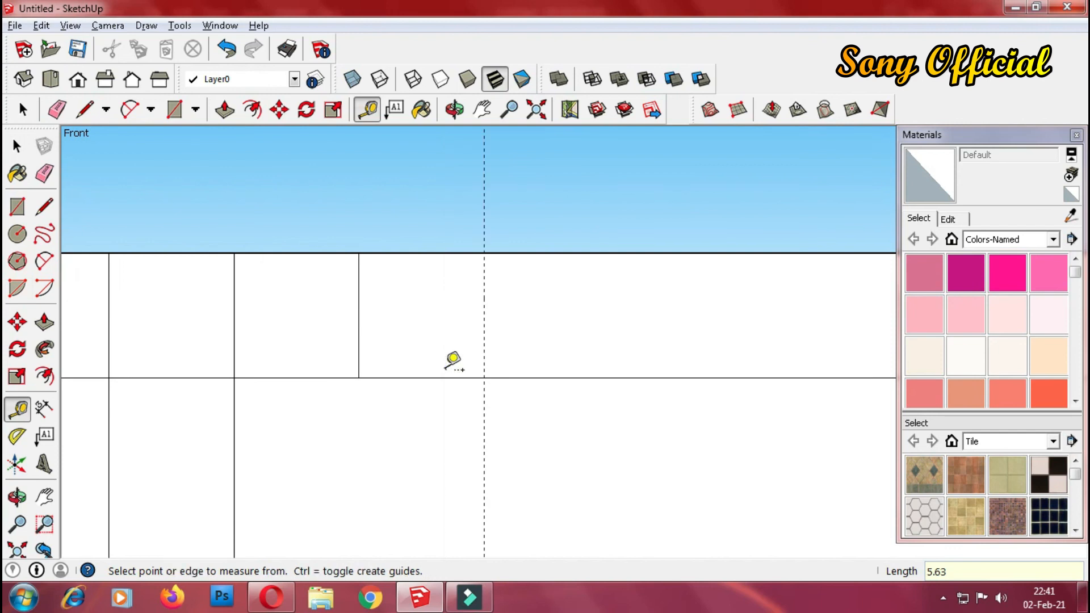
Draw a vertical line across the thickness of the top outer wall along the new guide.
{"action": "left_click", "coordinate": [45, 207]}
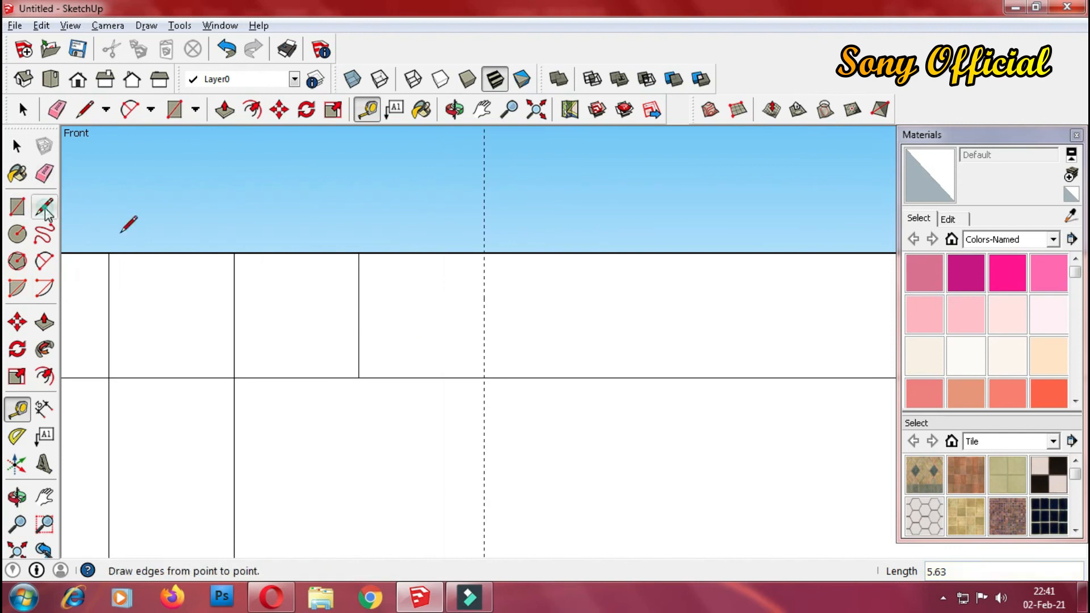
{"action": "left_click", "coordinate": [483, 253]}
{"action": "left_click", "coordinate": [484, 377]}
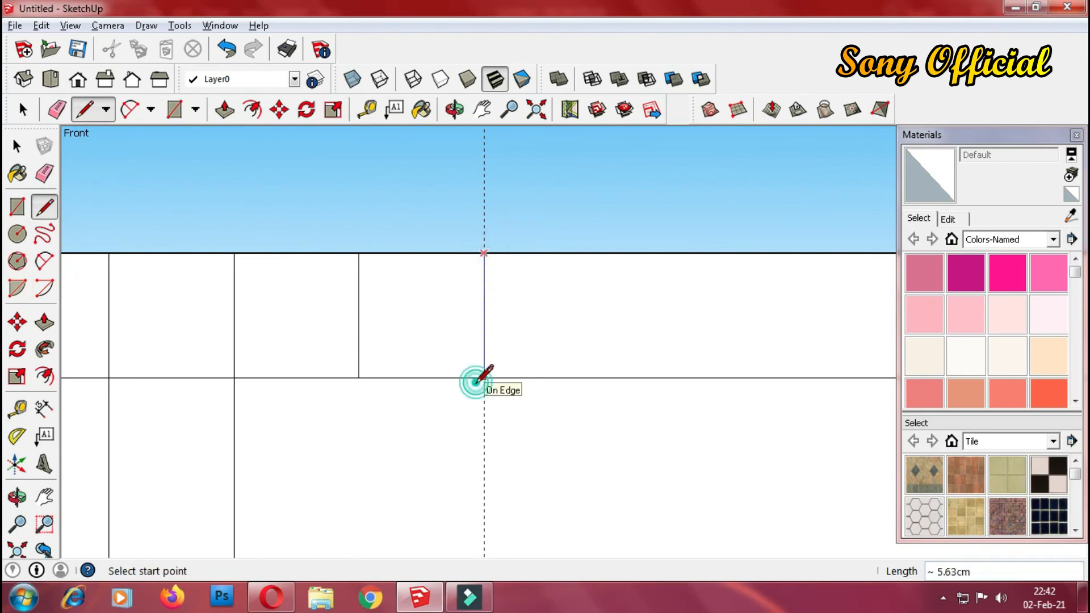
{"action": "scroll", "coordinate": [401, 467], "scroll_direction": "down", "scroll_amount": 4}
{"action": "scroll", "coordinate": [402, 468], "scroll_direction": "down", "scroll_amount": 3}
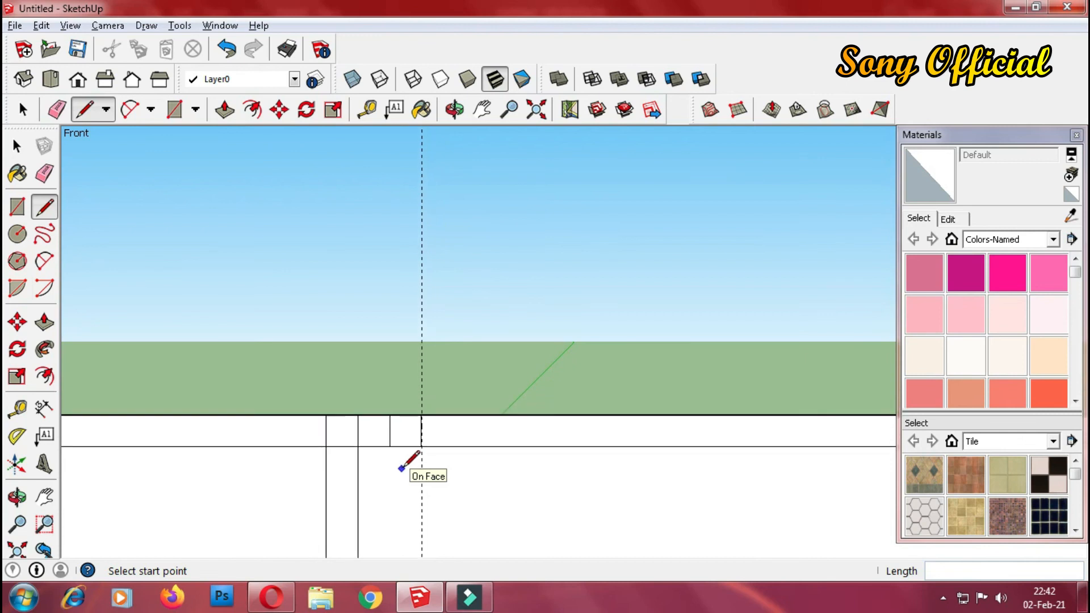
{"action": "scroll", "coordinate": [496, 207], "scroll_direction": "up", "scroll_amount": 3}
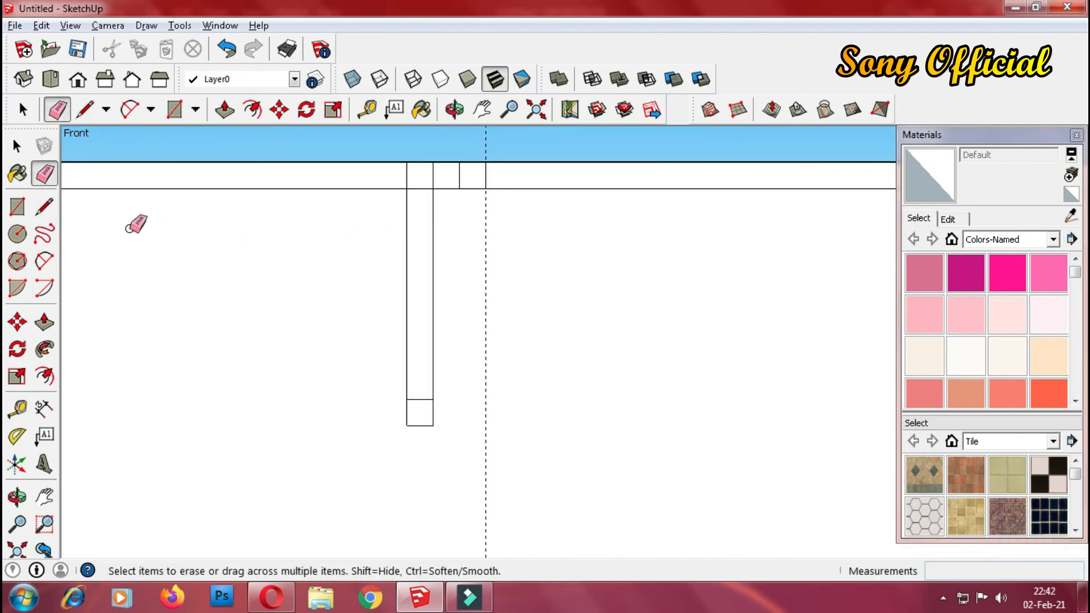
Place a horizontal guide 28.13 cm below the inner edge of the top outer wall.
{"action": "left_click", "coordinate": [18, 408]}
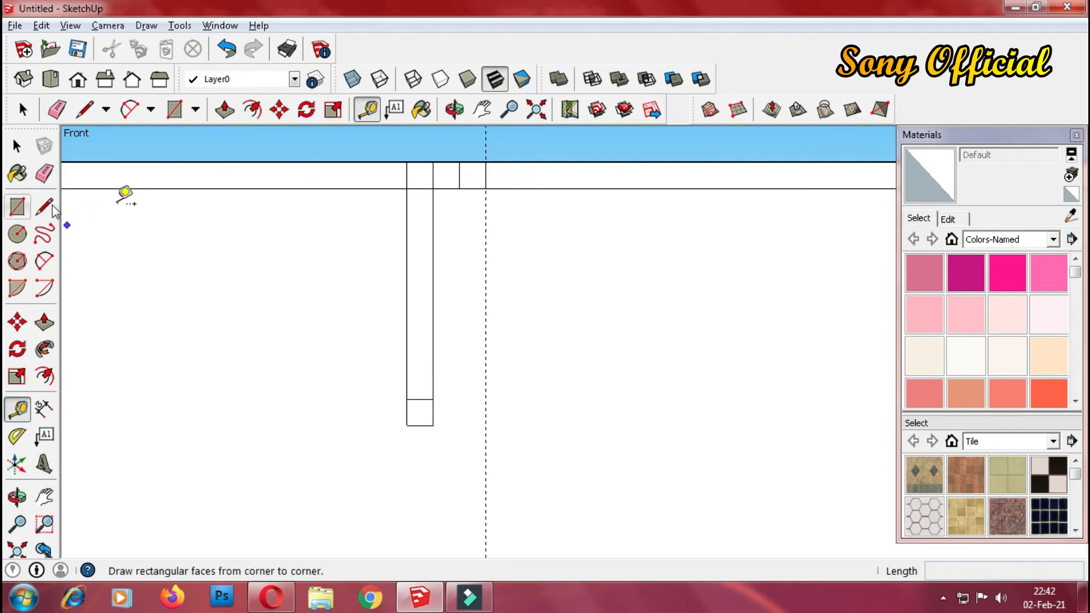
{"action": "scroll", "coordinate": [488, 181], "scroll_direction": "up", "scroll_amount": 5}
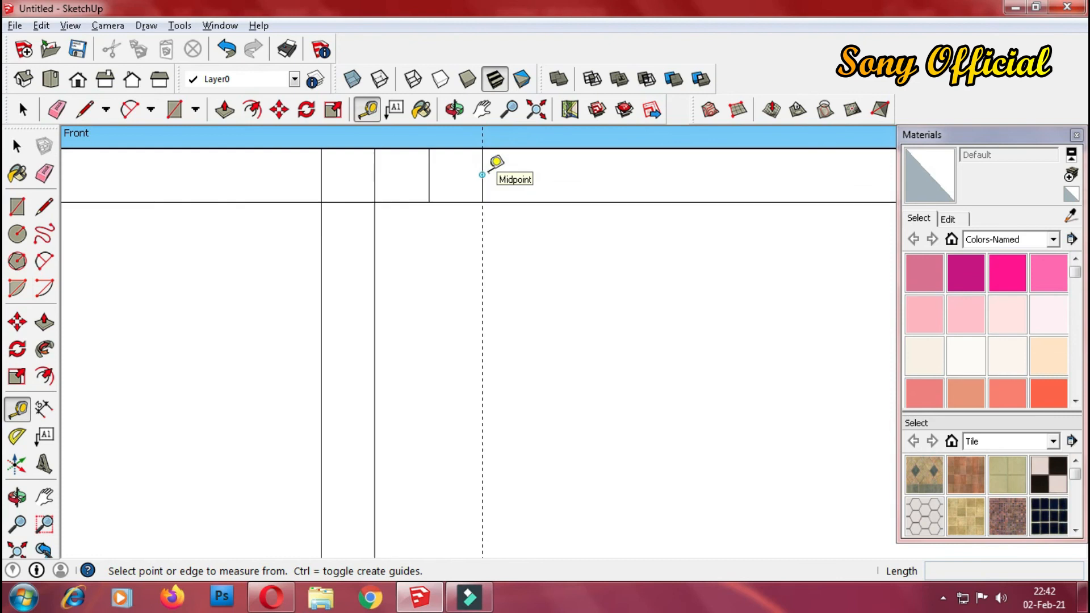
{"action": "left_click", "coordinate": [481, 176]}
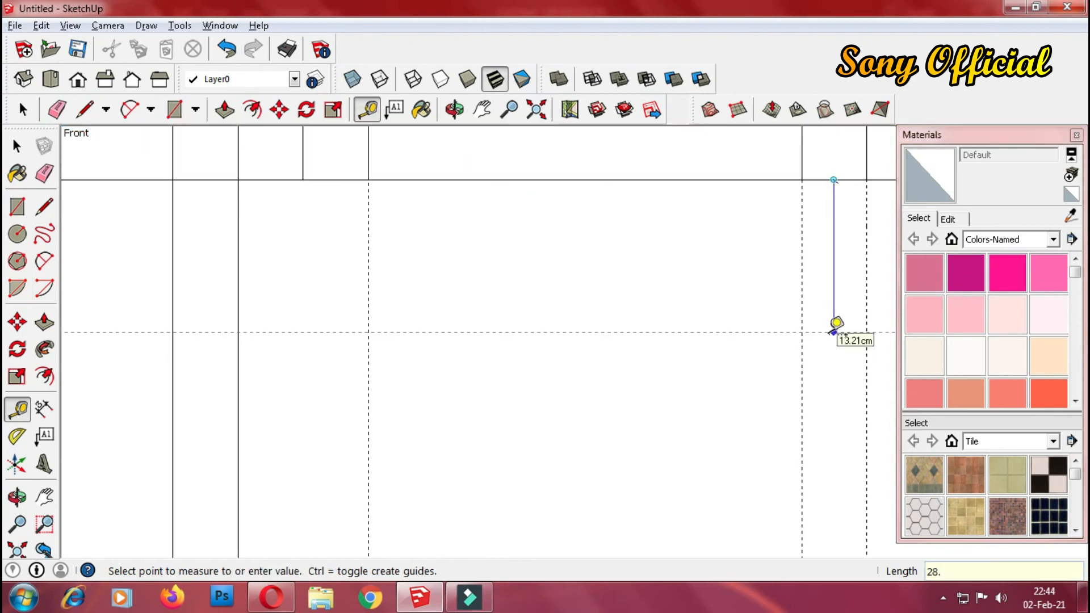
{"action": "key", "text": "Return"}
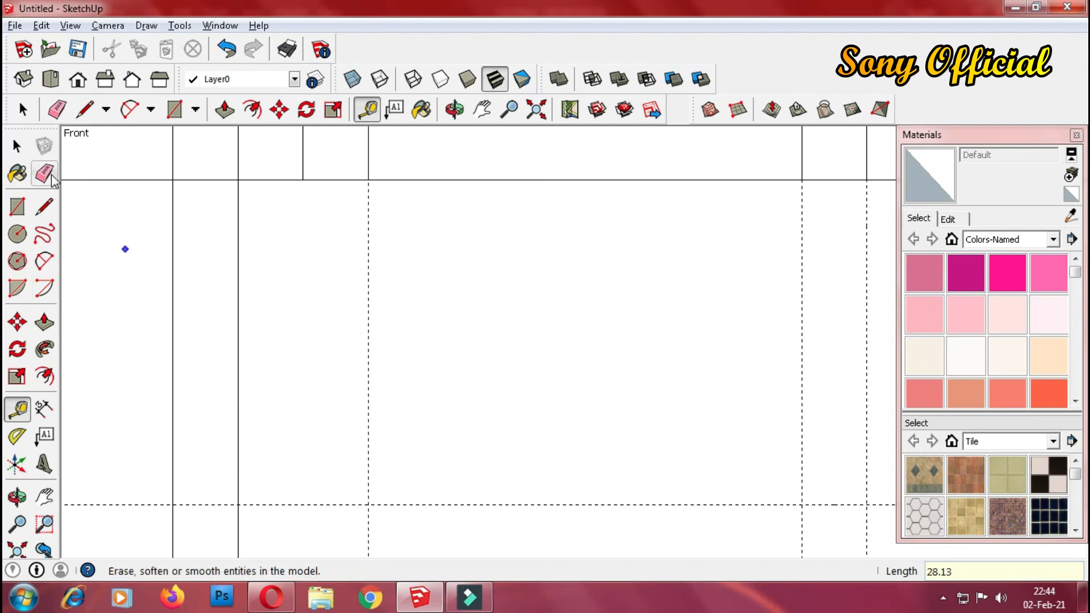
Draw a 28.13 by 5.63 cm door leaf rectangle from the jamb line at the top wall's inner edge down to the horizontal guide.
{"action": "left_click", "coordinate": [17, 210]}
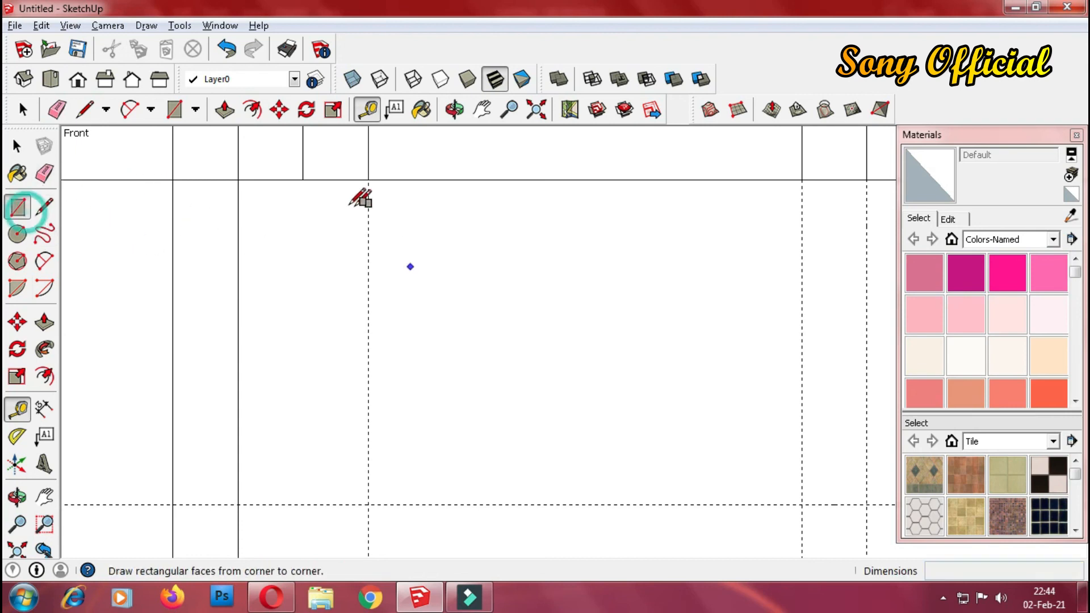
{"action": "left_click", "coordinate": [303, 179]}
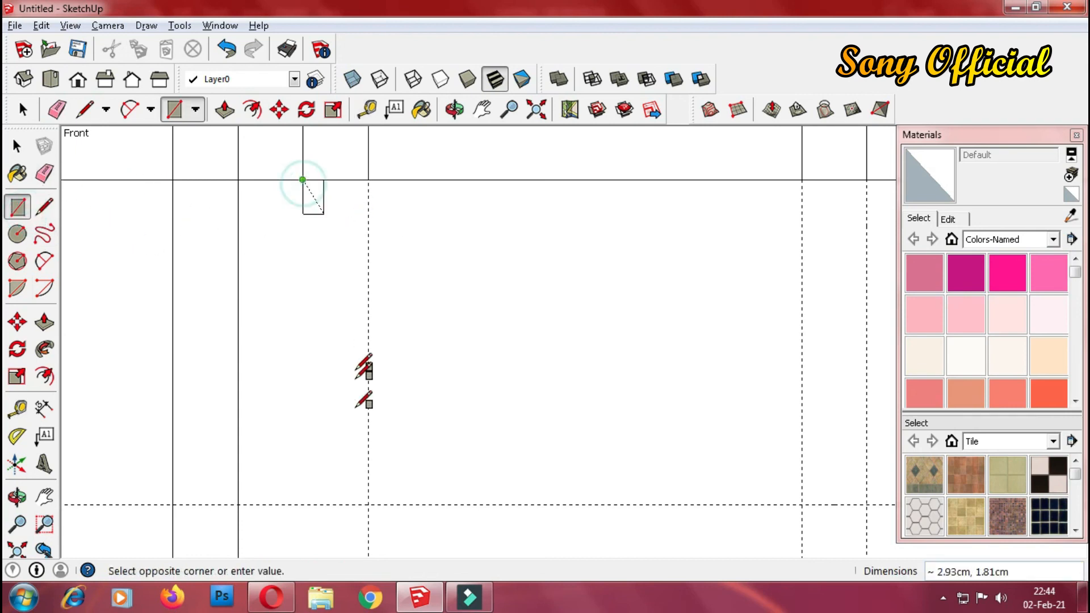
{"action": "left_click", "coordinate": [368, 504]}
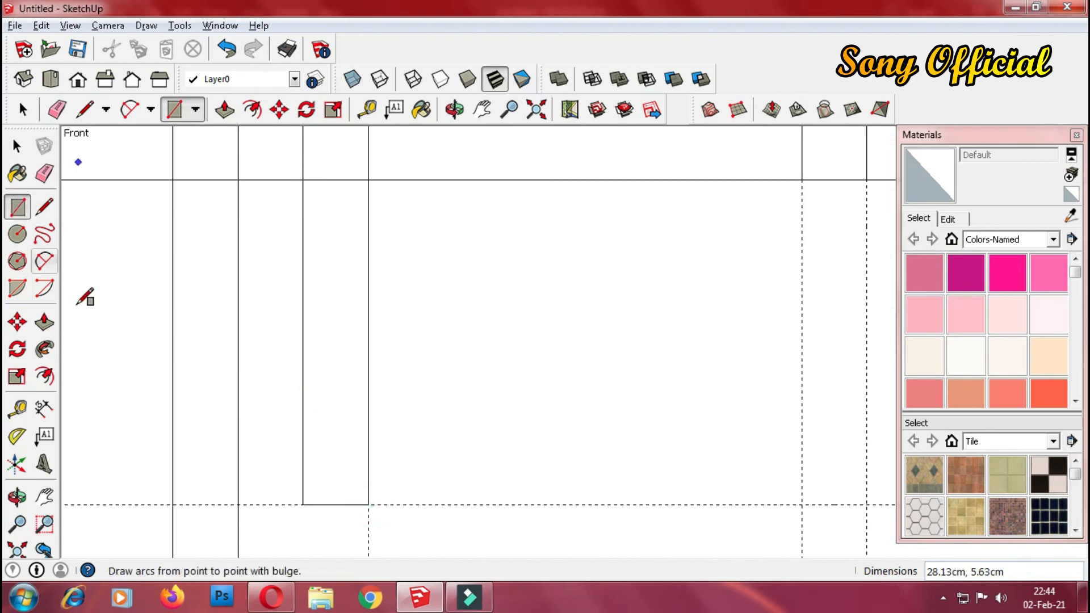
Draw the door swing arc from the leaf's lower corner to the opposite side of the opening with a bulge of 8 cm, and delete all guides.
{"action": "left_click", "coordinate": [44, 261]}
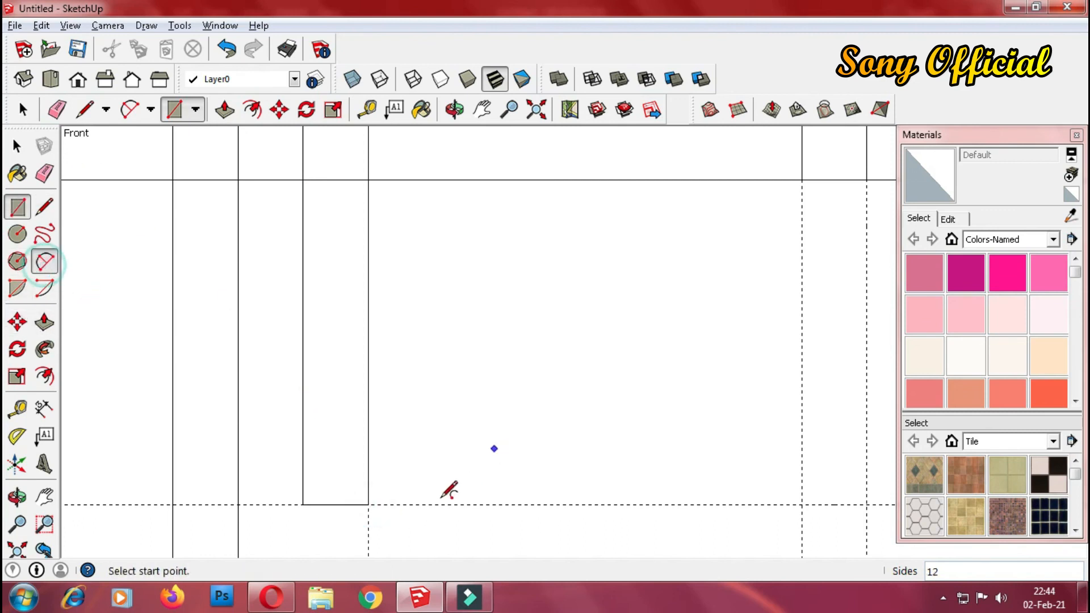
{"action": "left_click", "coordinate": [368, 504]}
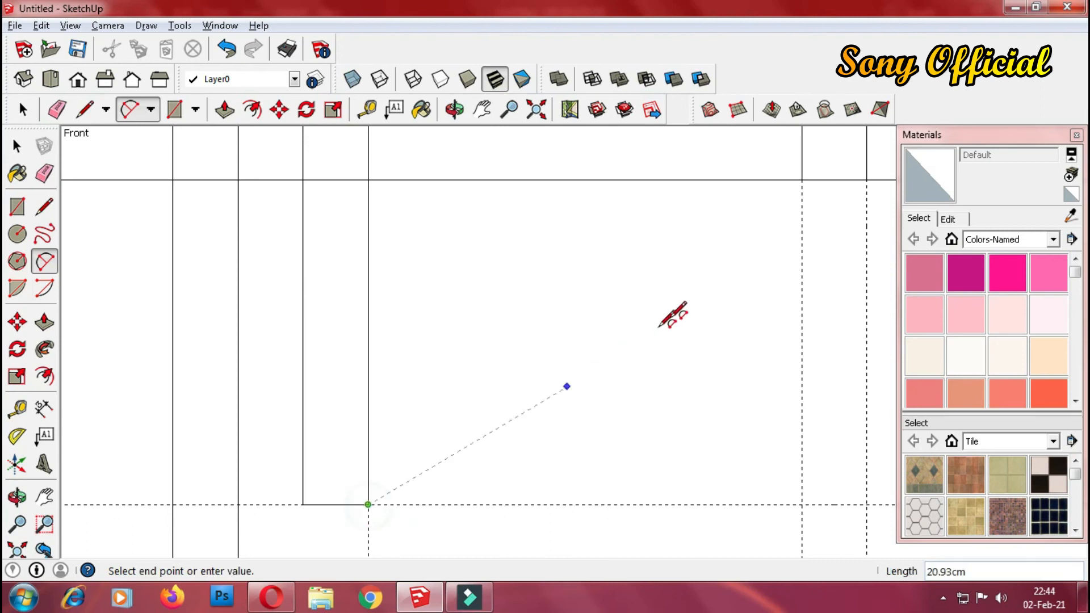
{"action": "left_click", "coordinate": [801, 180]}
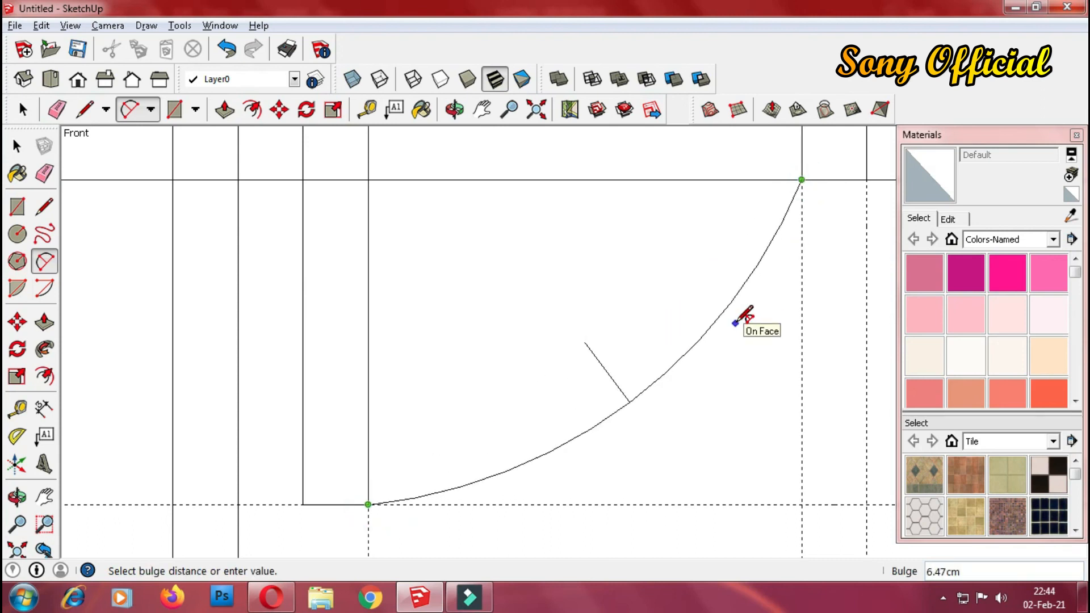
{"action": "left_click", "coordinate": [738, 320]}
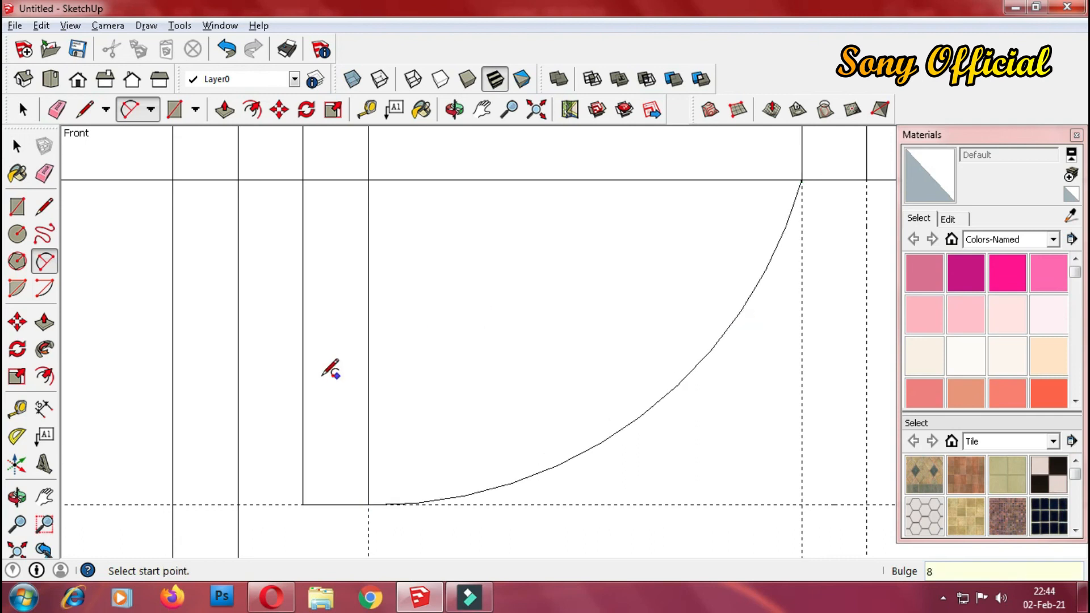
{"action": "left_click", "coordinate": [41, 26]}
{"action": "left_click", "coordinate": [85, 173]}
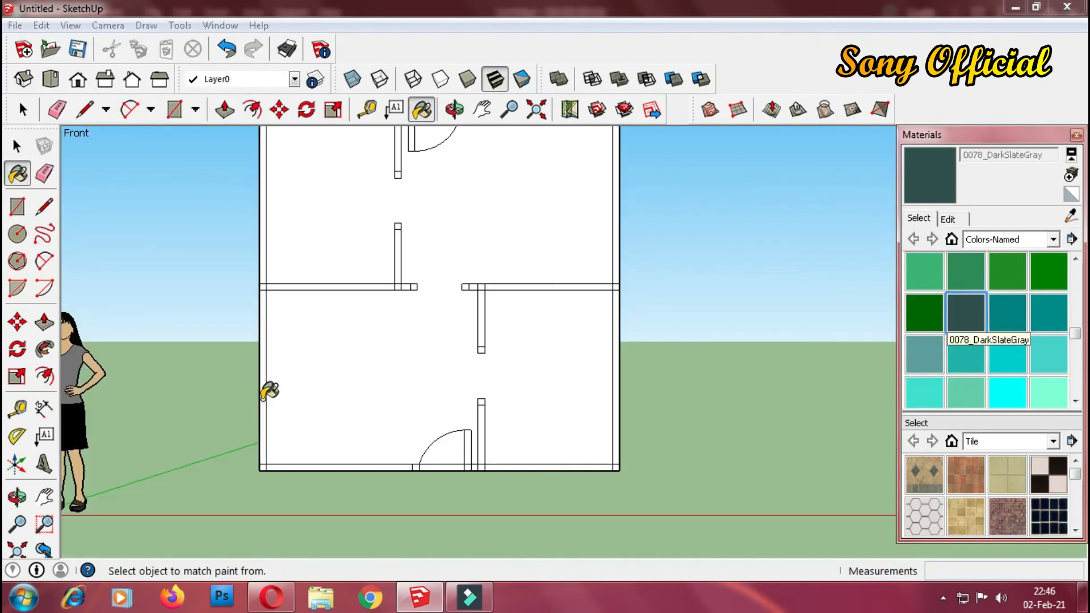
Paint the left outer wall and the middle wall's segments left of its opening with 0111_SlateGray.
{"action": "left_click", "coordinate": [263, 397]}
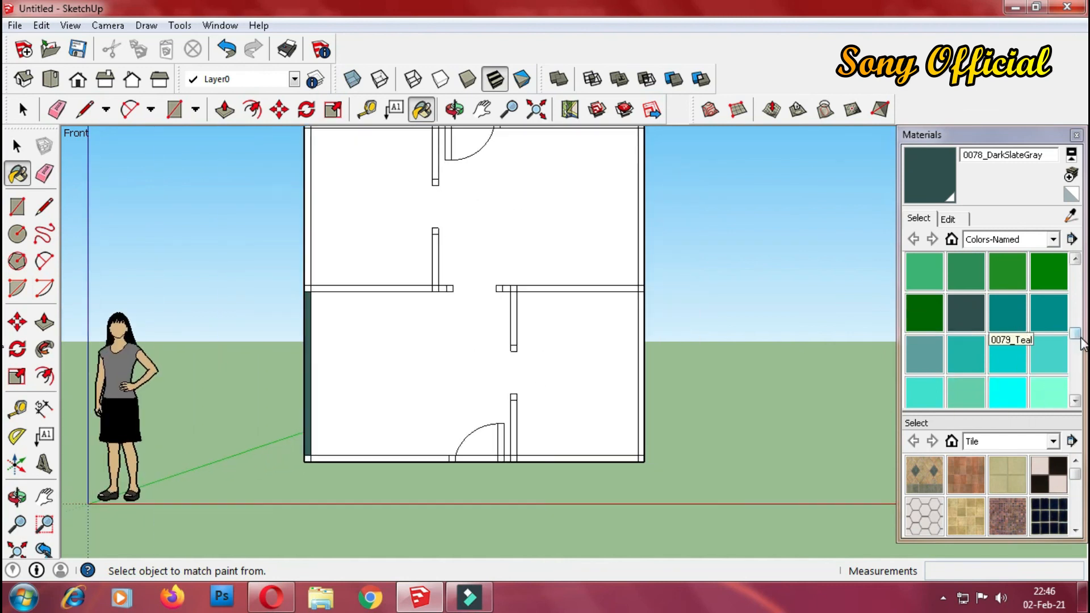
{"action": "left_click_drag", "start_coordinate": [1081, 339], "coordinate": [1082, 366]}
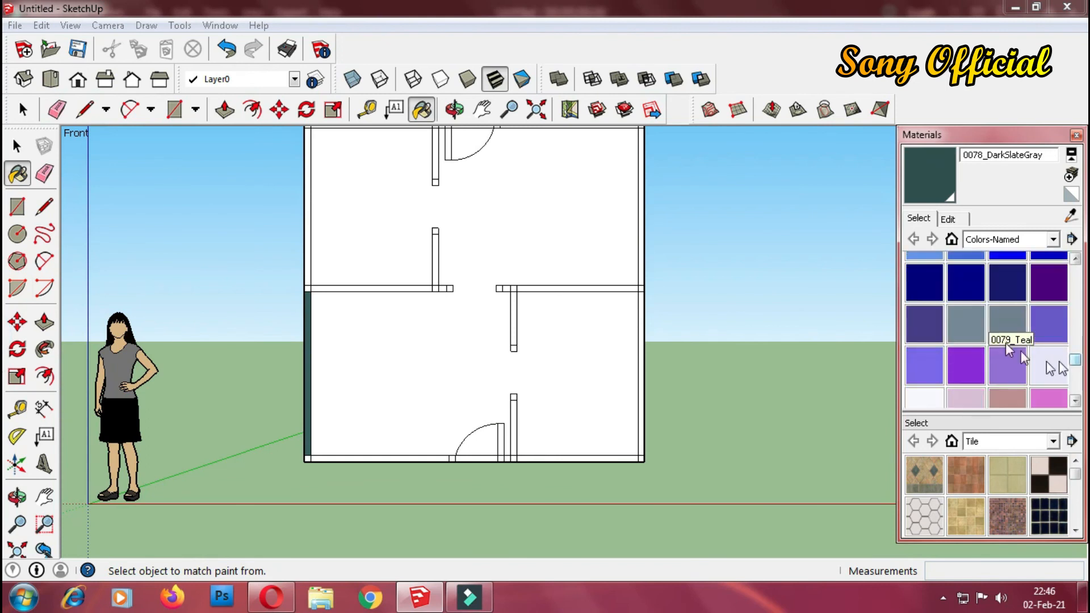
{"action": "left_click", "coordinate": [1010, 325]}
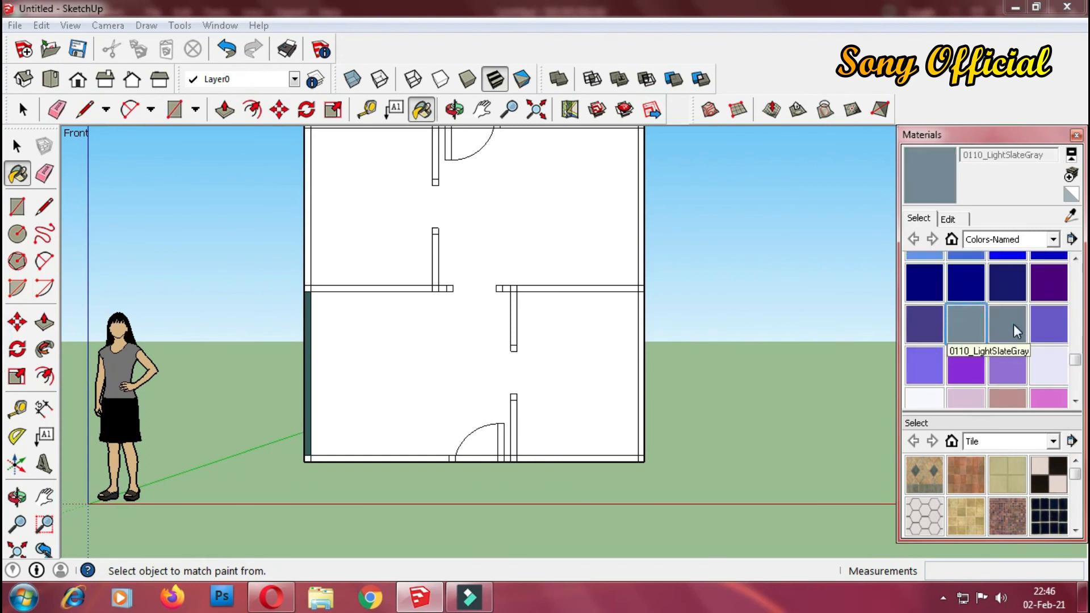
{"action": "left_click", "coordinate": [313, 368]}
{"action": "left_click", "coordinate": [309, 268]}
{"action": "left_click", "coordinate": [350, 288]}
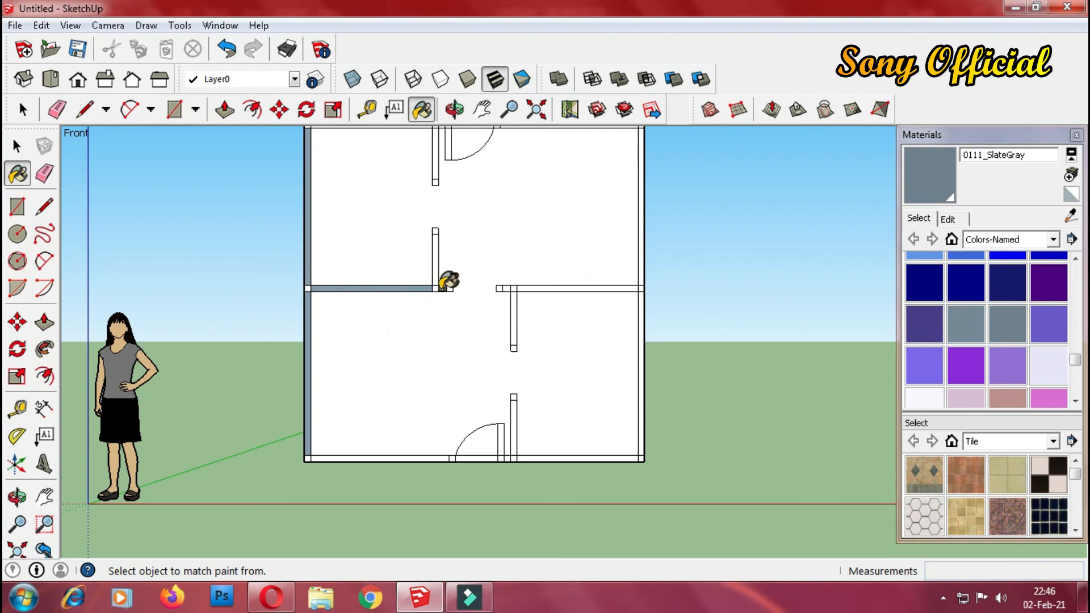
{"action": "left_click", "coordinate": [440, 285]}
Paint the middle wall's segments right of its opening and the right outer wall with 0111_SlateGray.
{"action": "scroll", "coordinate": [505, 288], "scroll_direction": "up", "scroll_amount": 1}
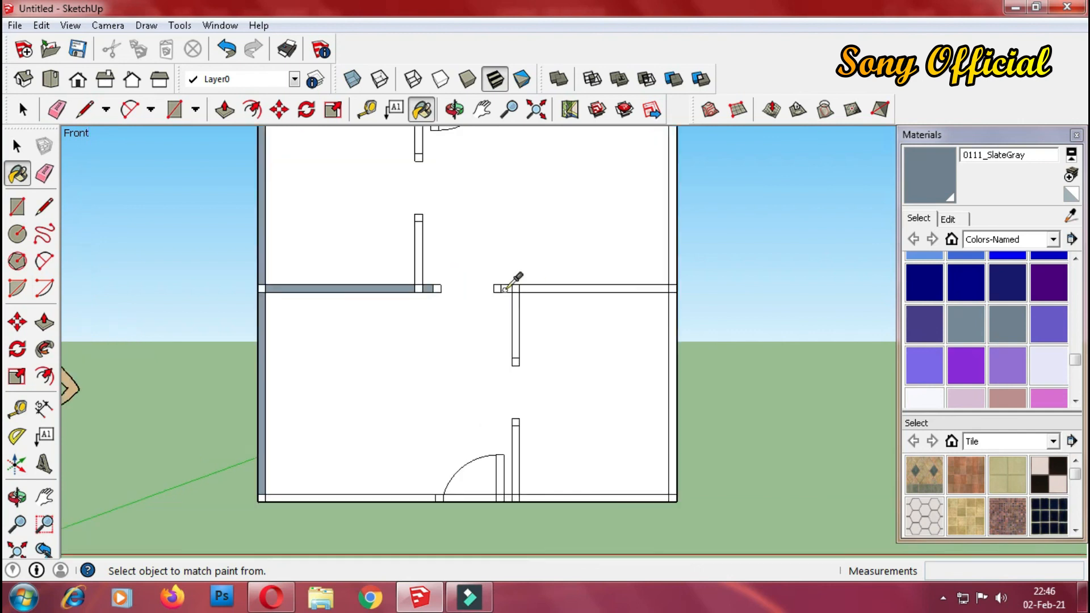
{"action": "scroll", "coordinate": [505, 289], "scroll_direction": "up", "scroll_amount": 1, "text": "alt"}
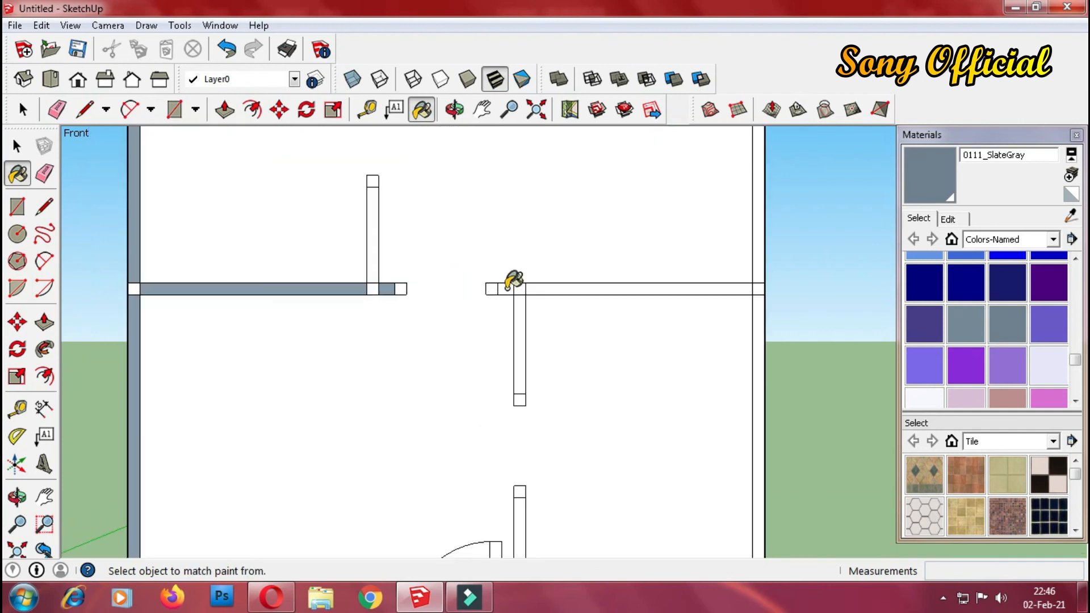
{"action": "left_click", "coordinate": [539, 289]}
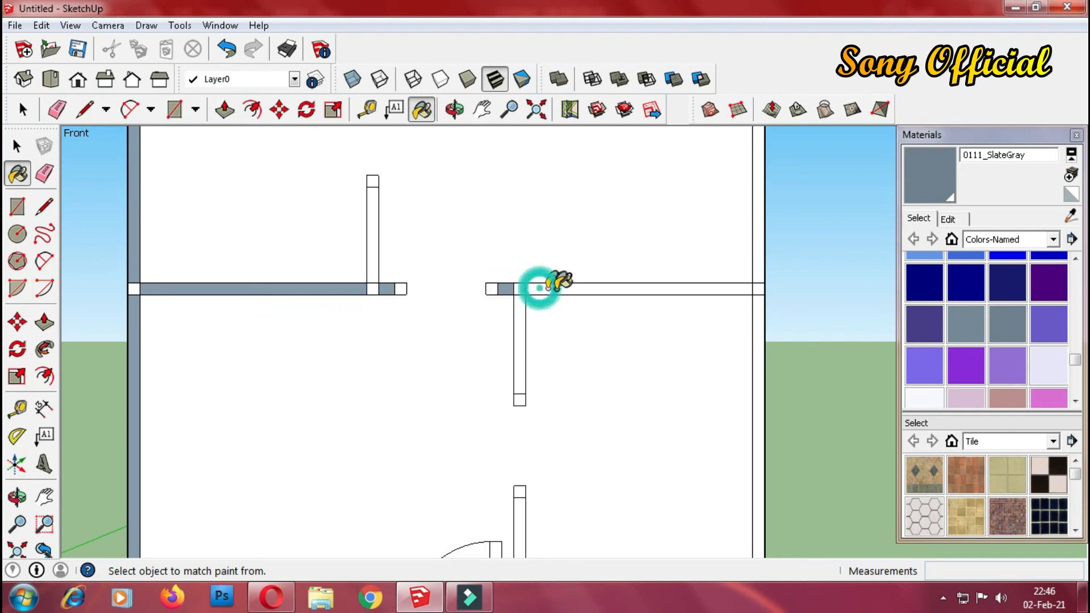
{"action": "left_click", "coordinate": [759, 310]}
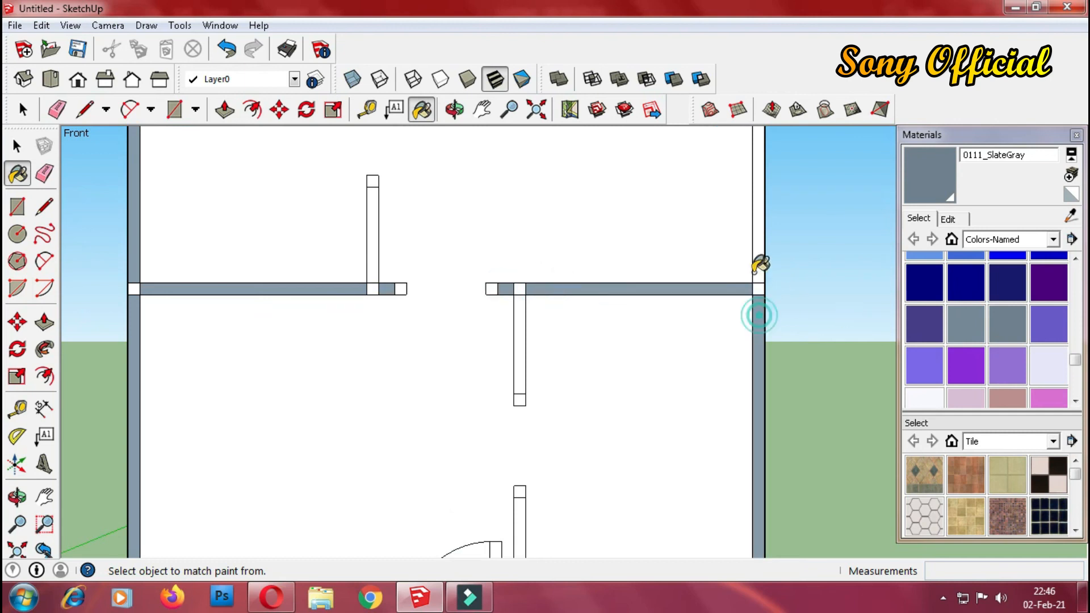
{"action": "scroll", "coordinate": [582, 299], "scroll_direction": "down", "scroll_amount": 5, "text": "alt"}
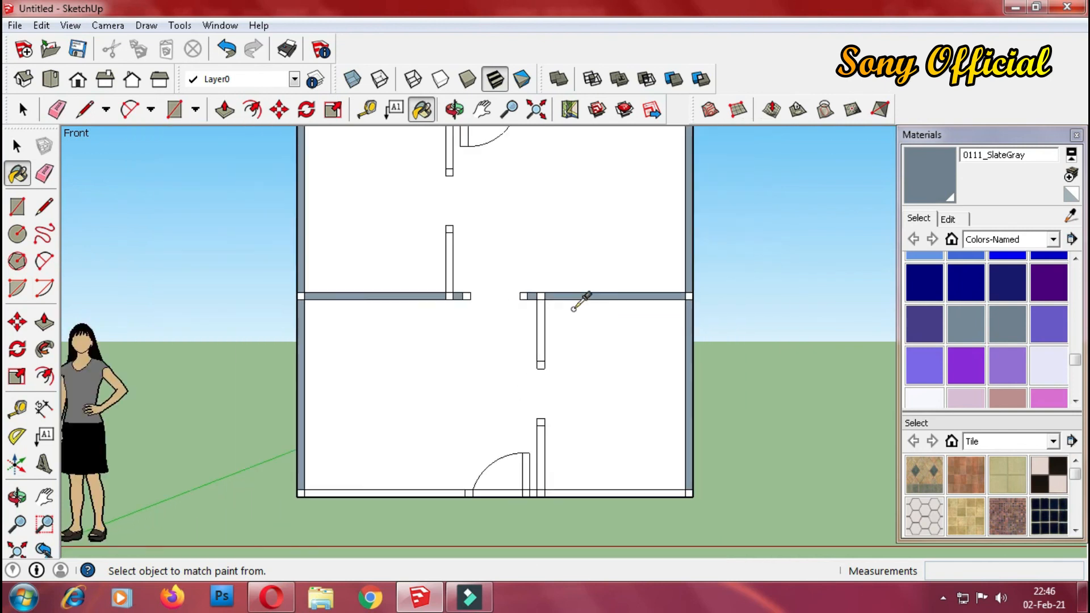
Paint the bottom outer wall's segments on both sides of the door opening with 0111_SlateGray.
{"action": "scroll", "coordinate": [594, 424], "scroll_direction": "up", "scroll_amount": 5, "text": "alt"}
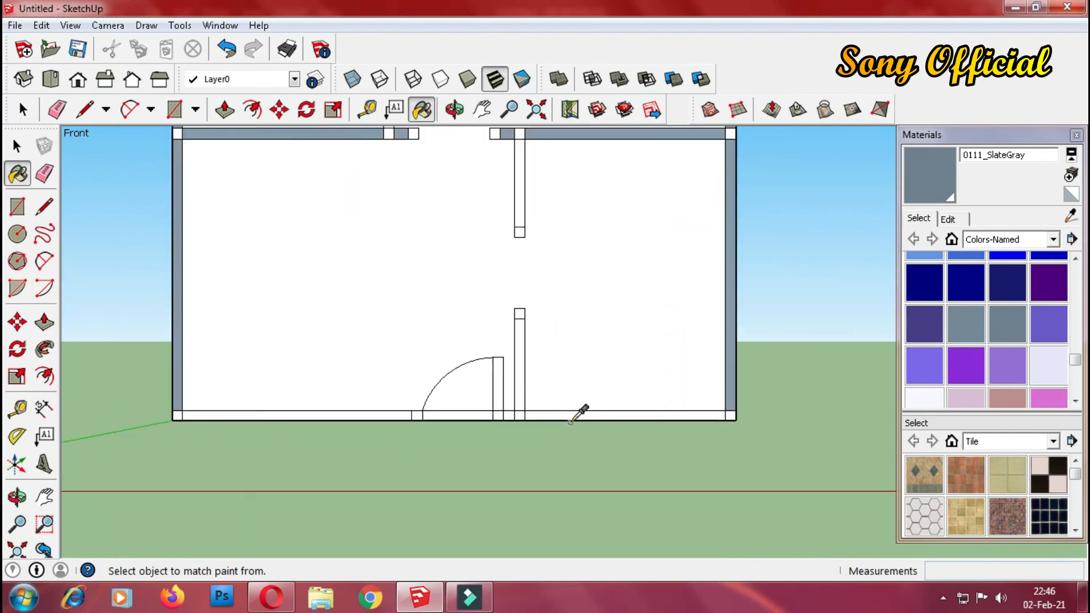
{"action": "left_click", "coordinate": [581, 411]}
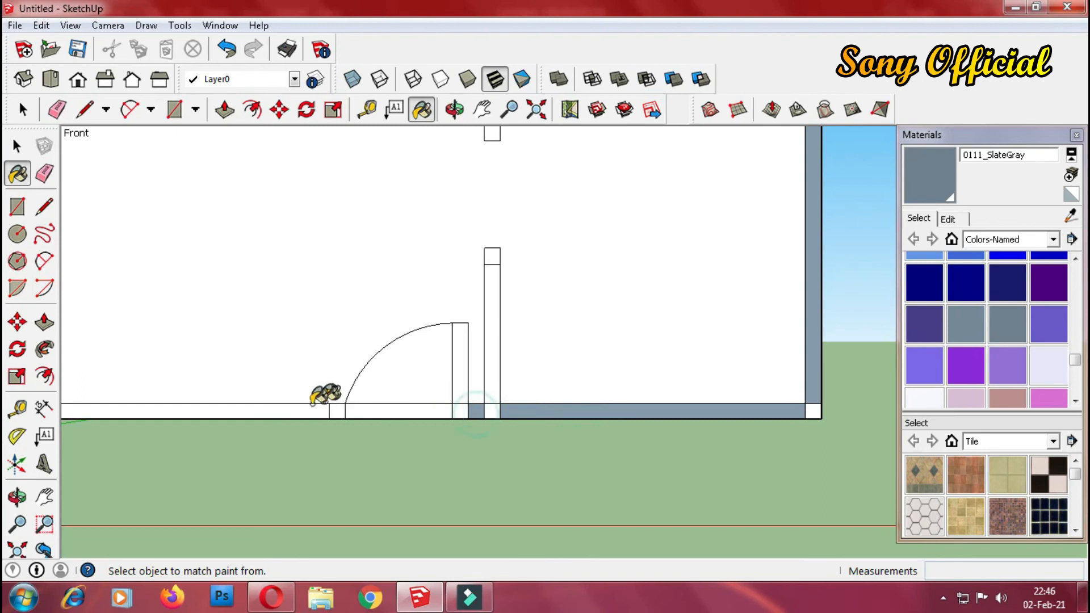
{"action": "left_click", "coordinate": [306, 410]}
{"action": "scroll", "coordinate": [360, 377], "scroll_direction": "down", "scroll_amount": 2, "text": "alt"}
{"action": "scroll", "coordinate": [360, 377], "scroll_direction": "down", "scroll_amount": 2, "text": "alt"}
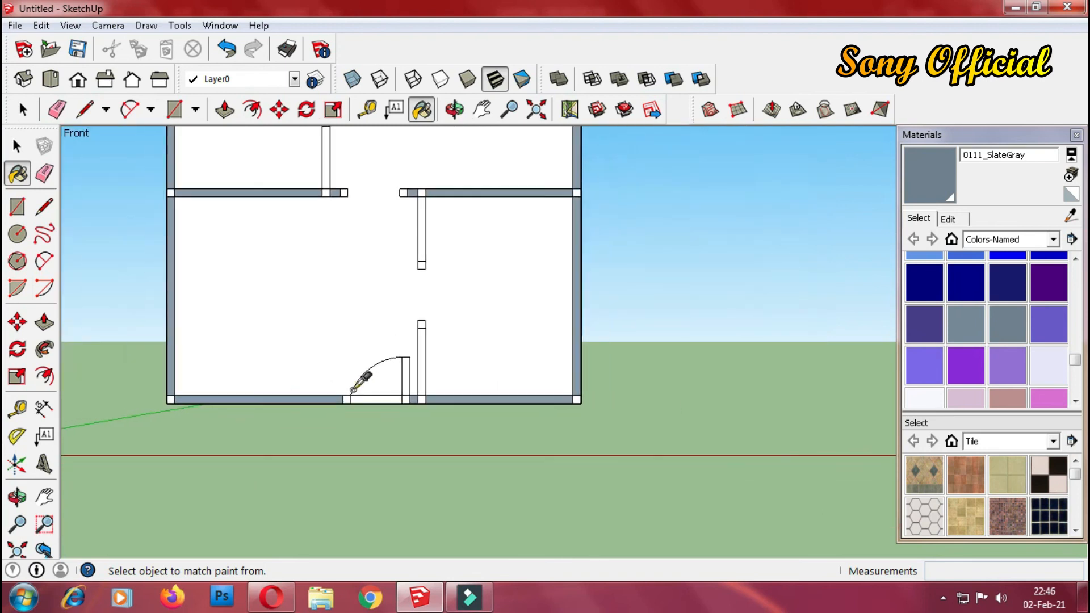